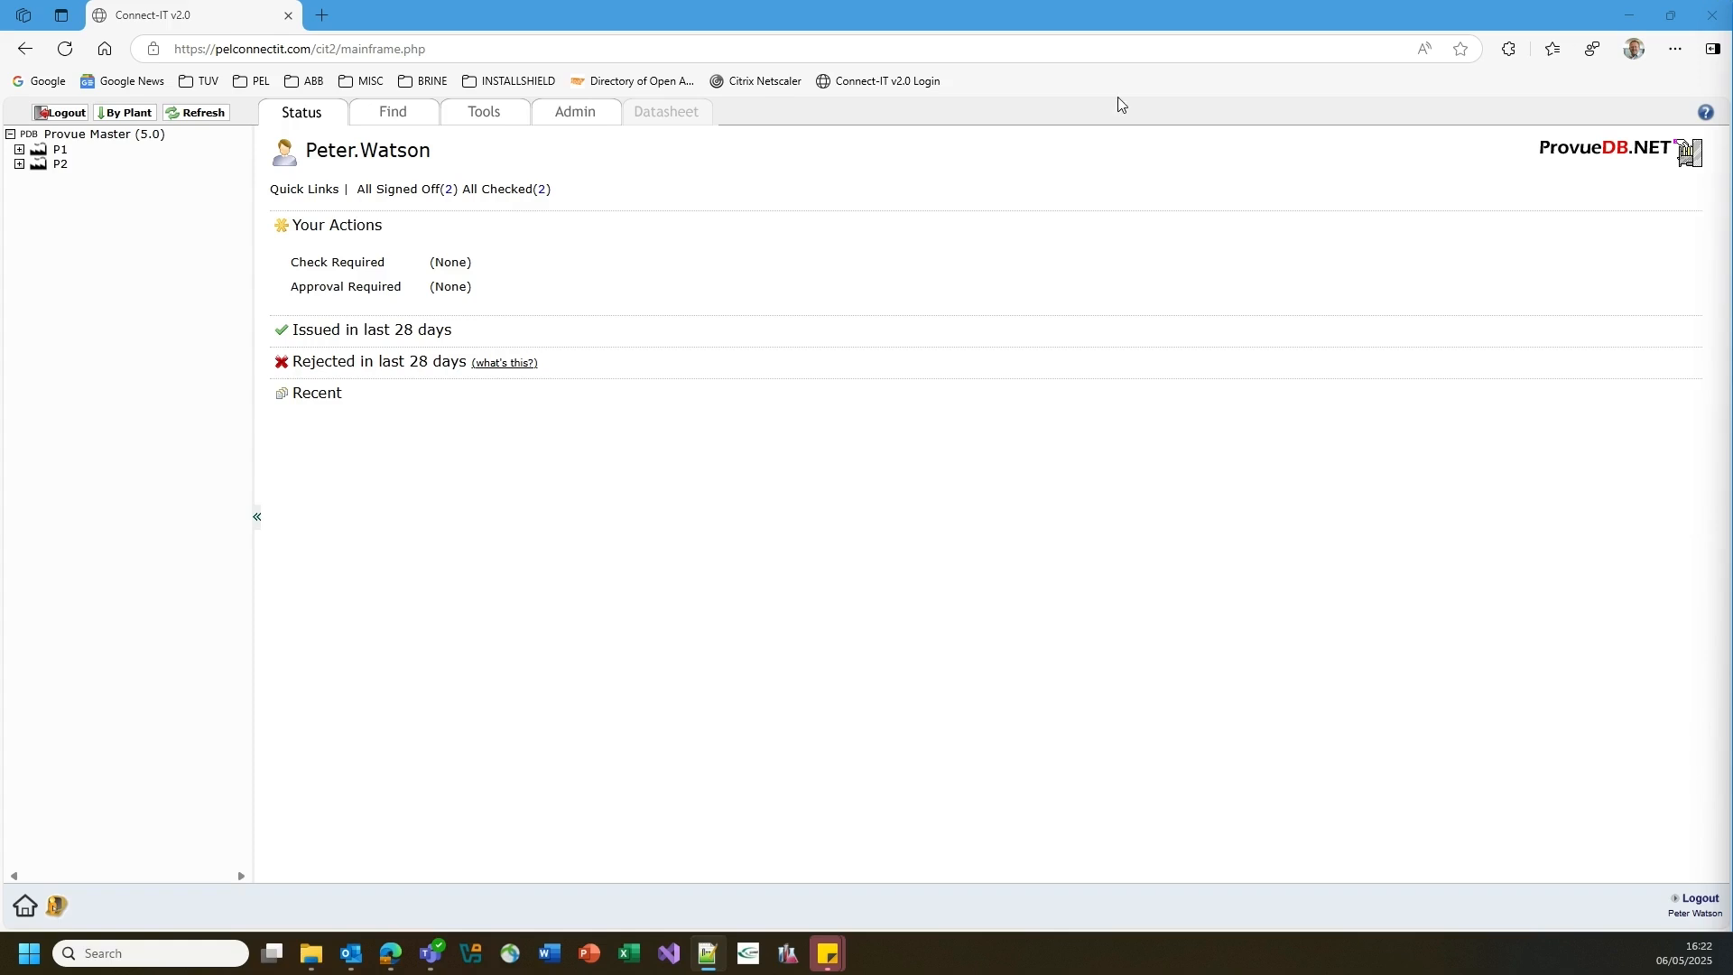
# Open the Equipment Lists tool and move its window over to the main page's middle area
pyautogui.click(501, 123)
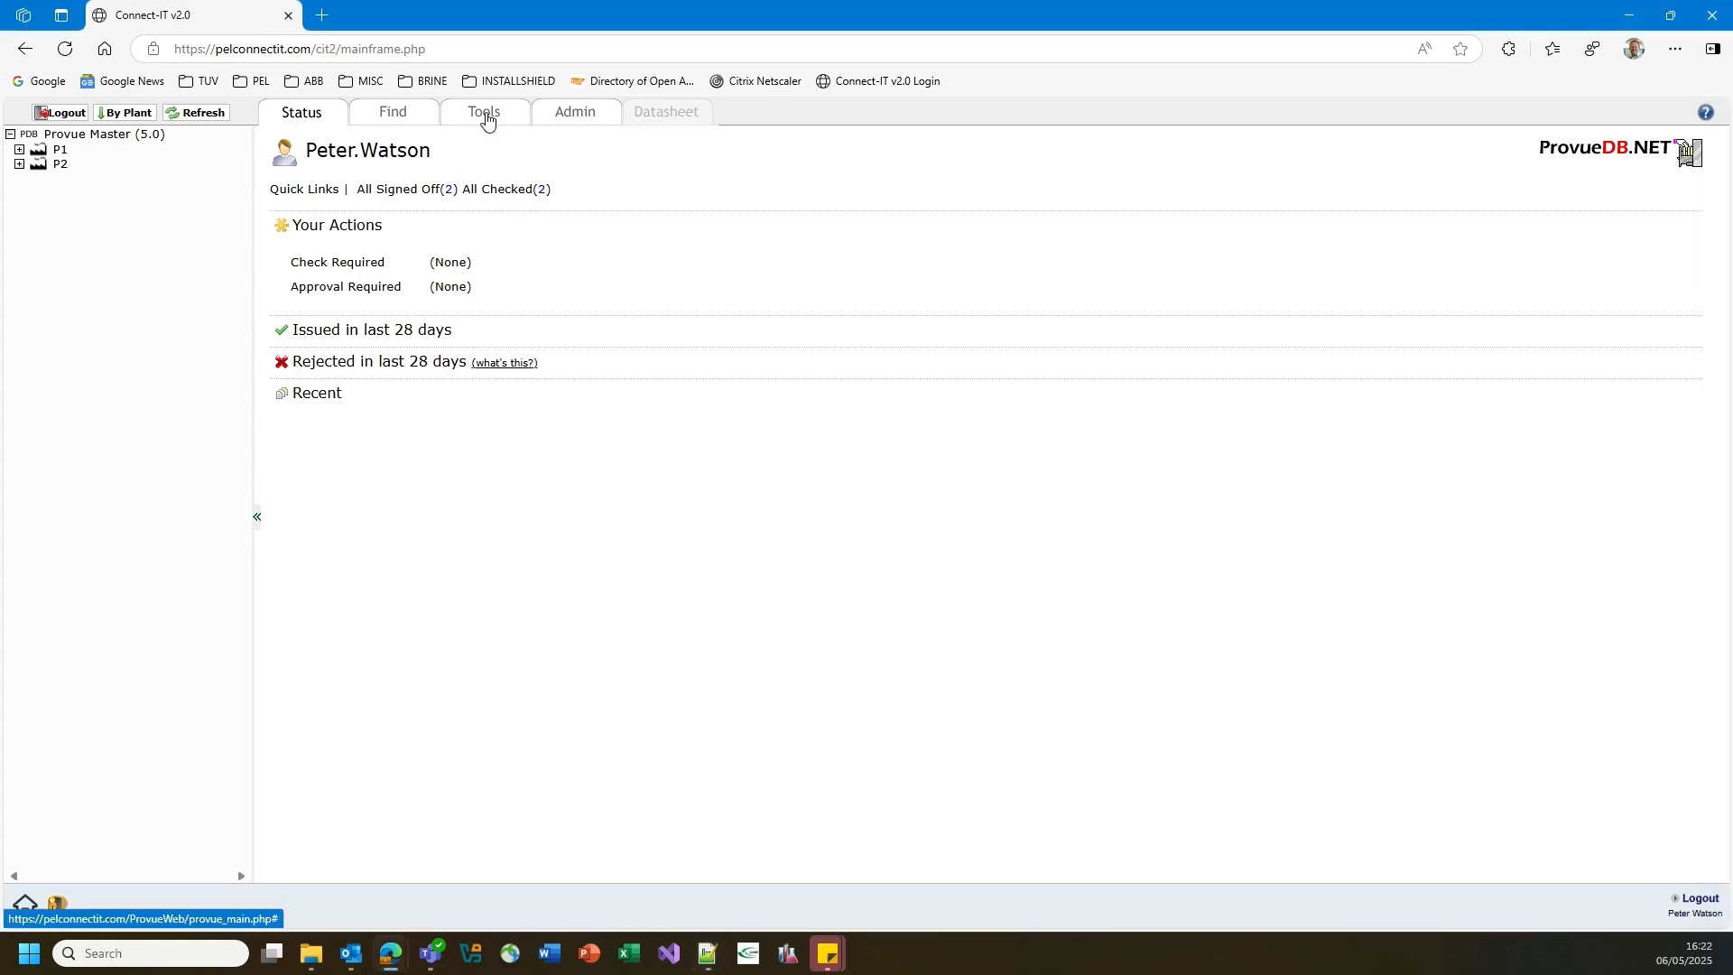
pyautogui.click(484, 119)
pyautogui.click(359, 225)
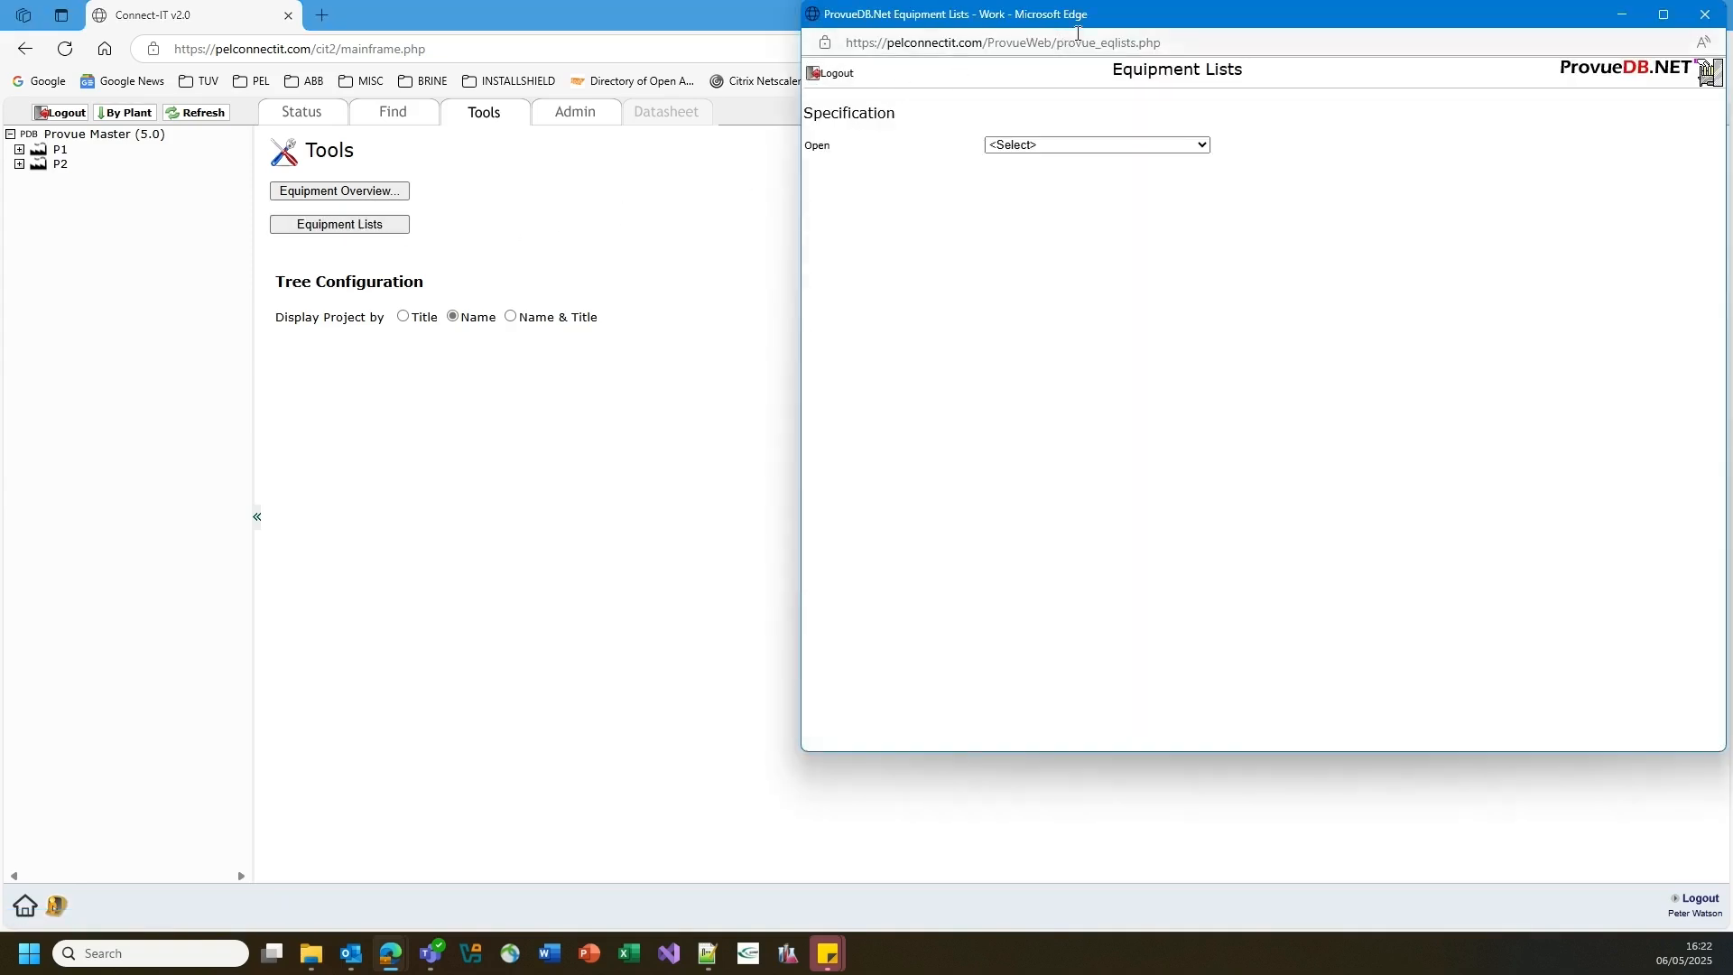
pyautogui.moveTo(1076, 21); pyautogui.dragTo(518, 55)
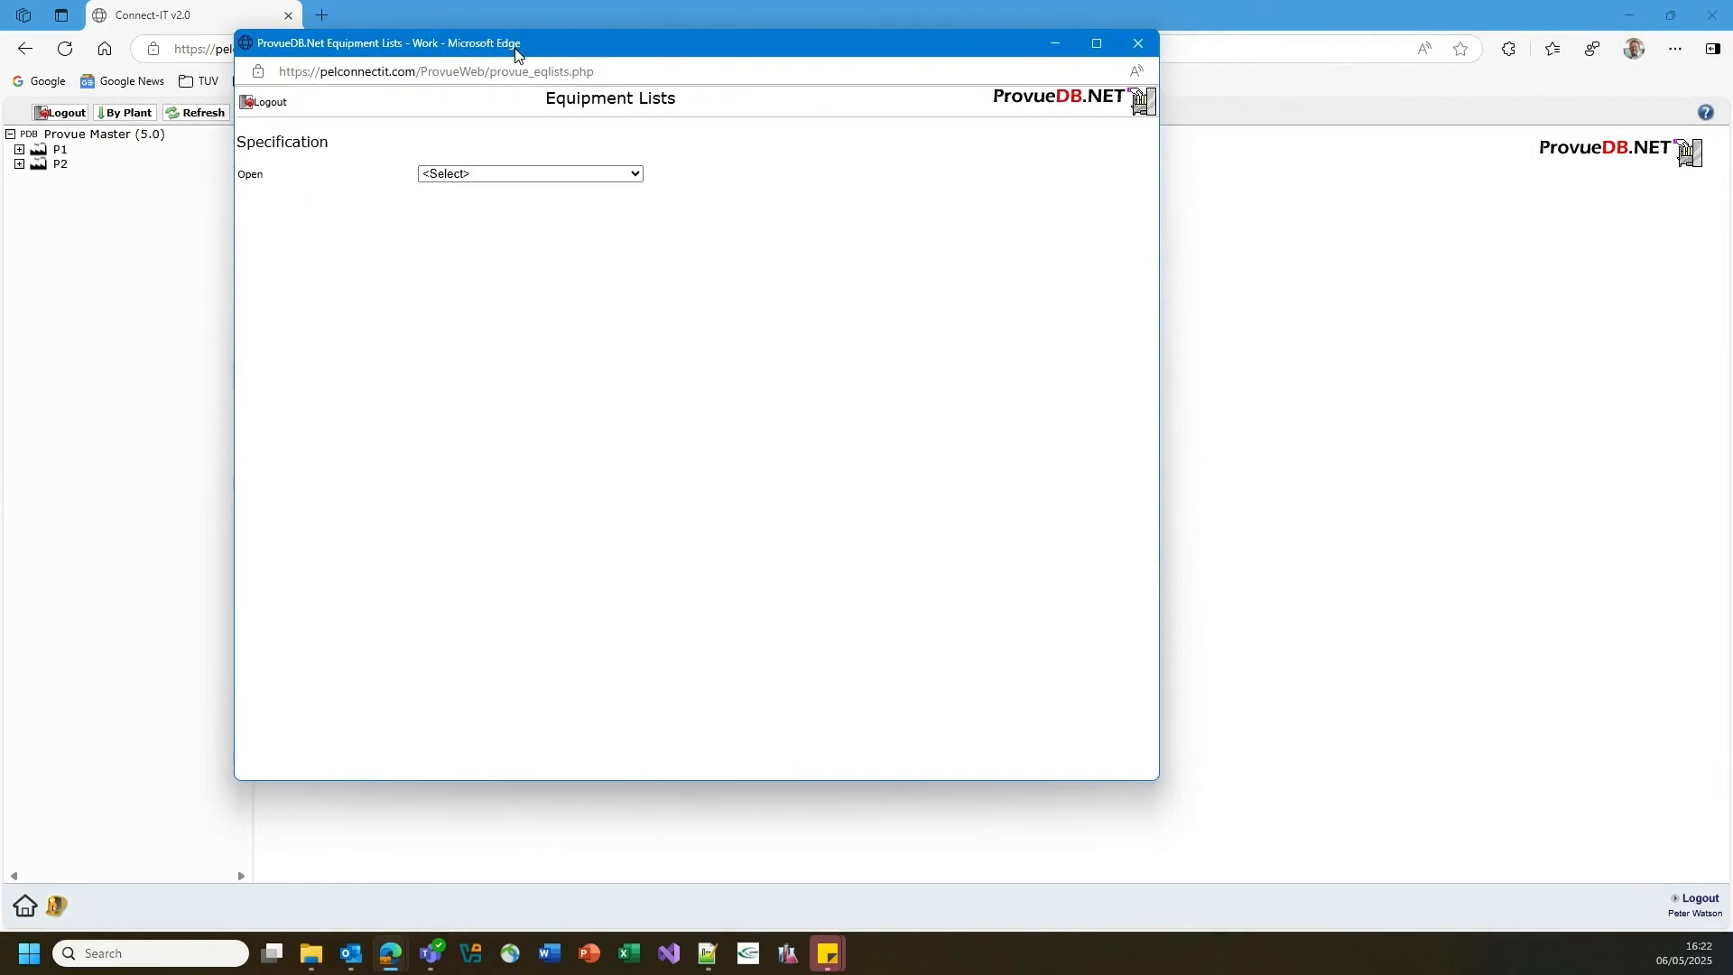
# Create a new equipment list specification named TANKS
pyautogui.click(526, 176)
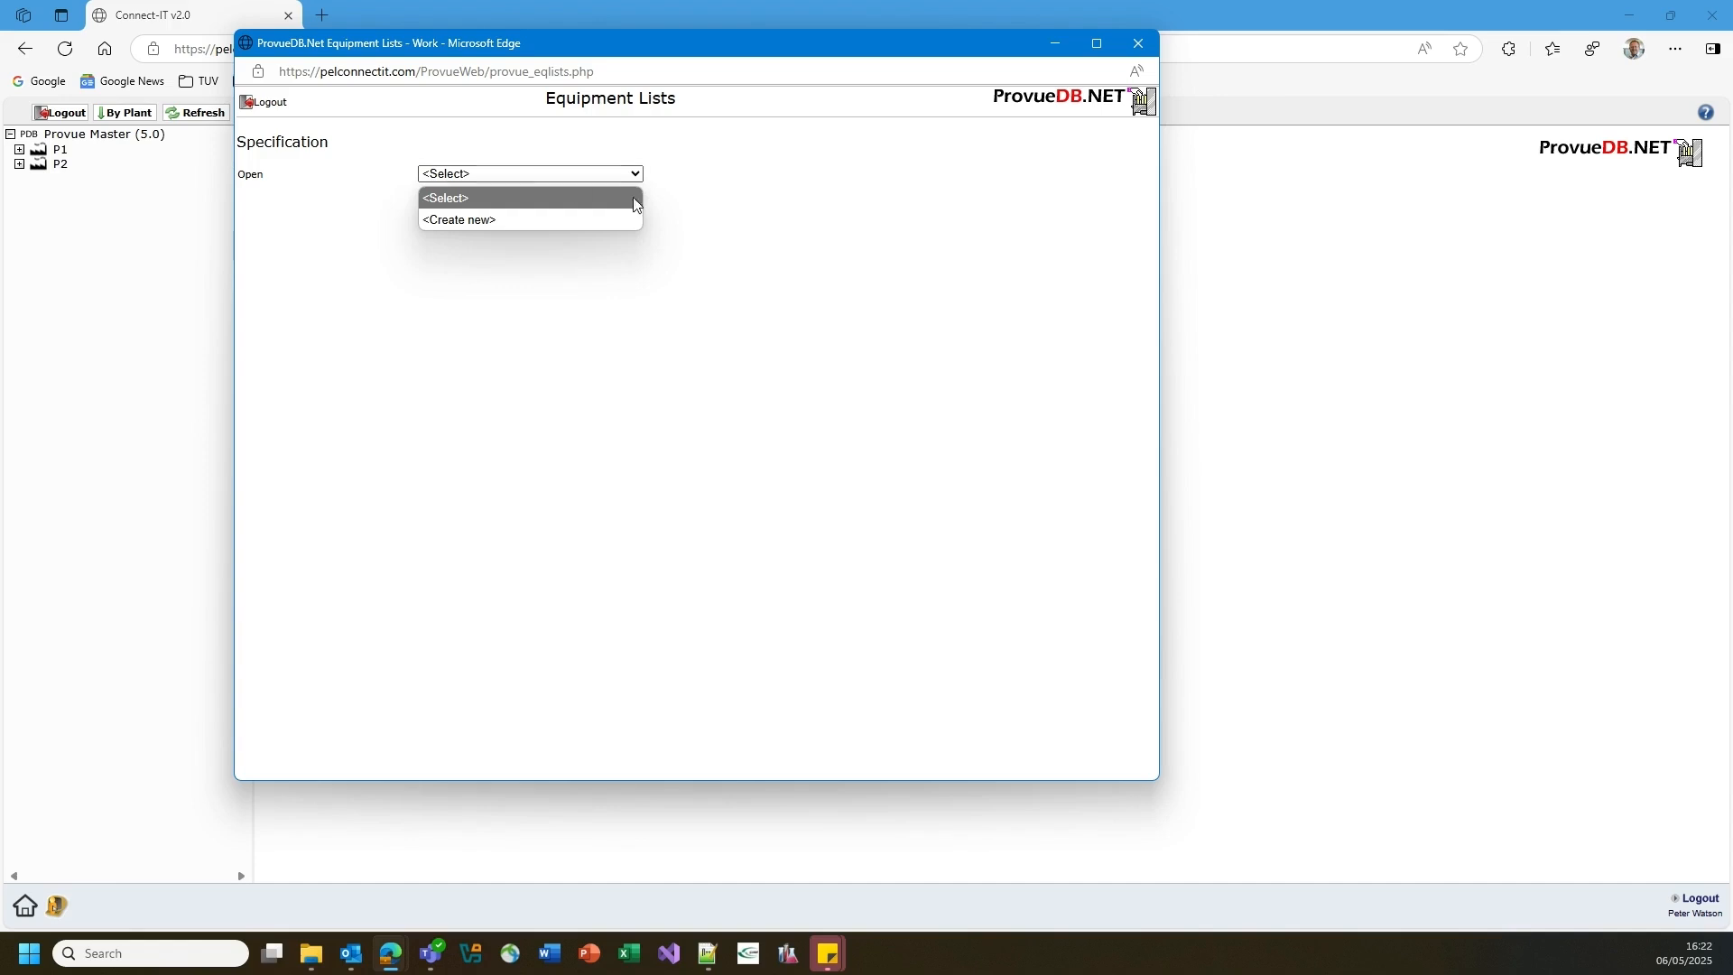
pyautogui.click(793, 256)
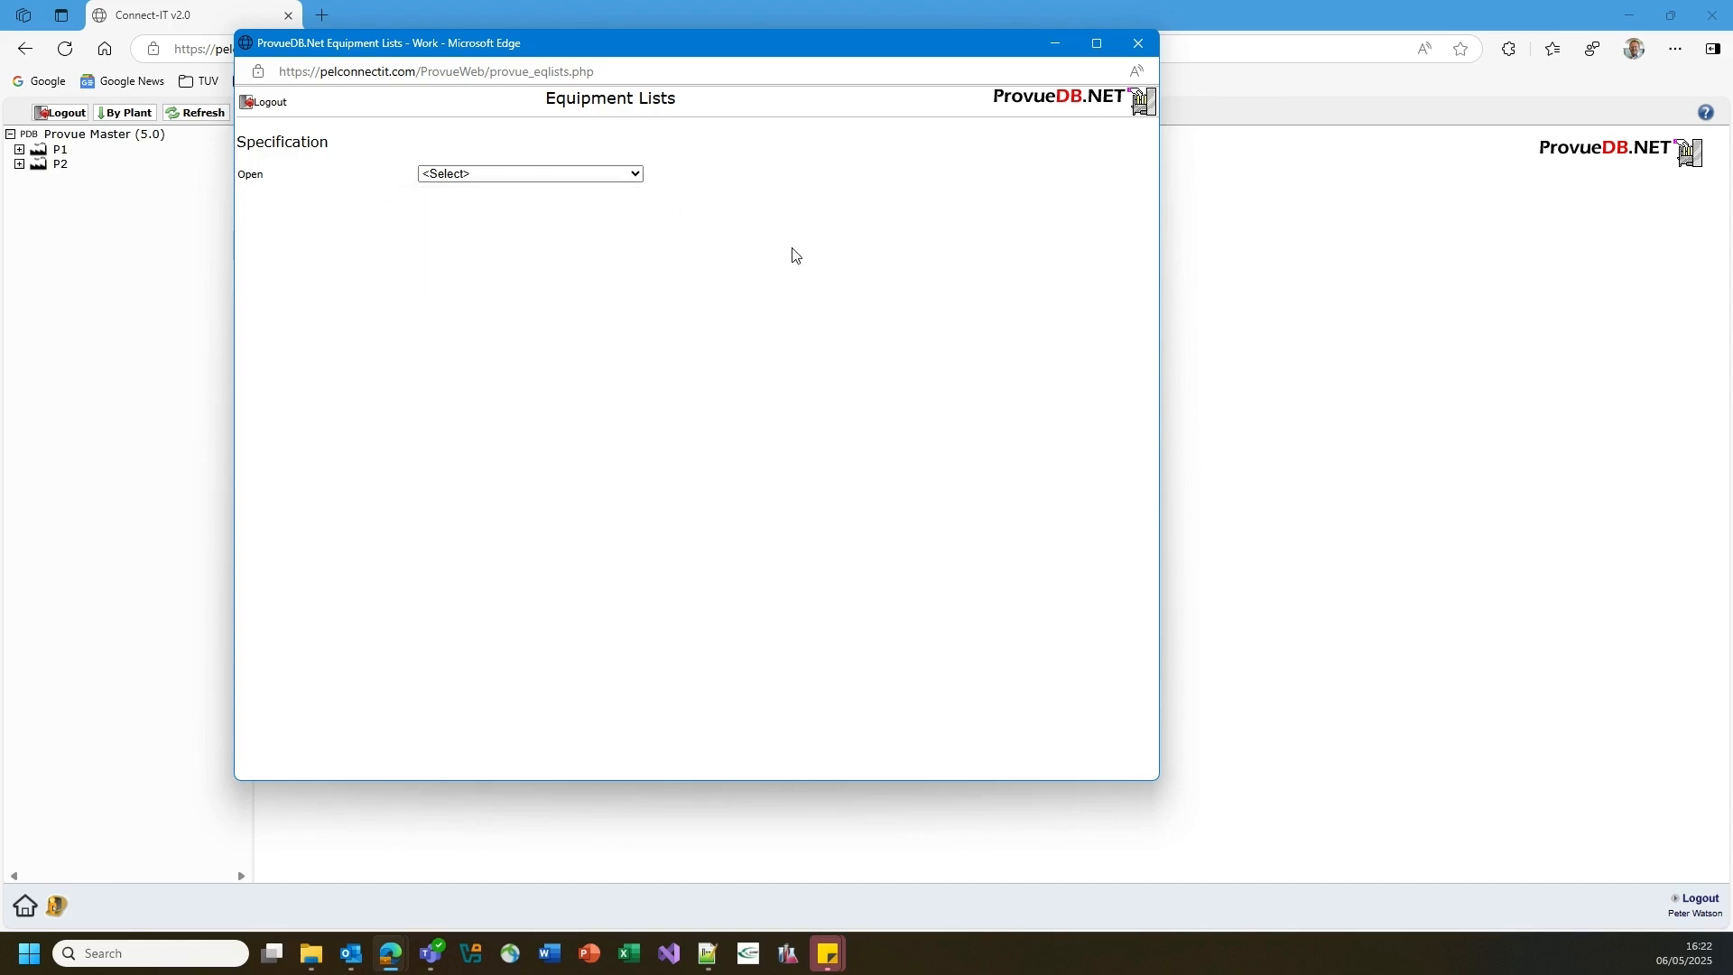
pyautogui.click(494, 175)
pyautogui.click(477, 219)
pyautogui.click(480, 194)
pyautogui.write('TANKS')
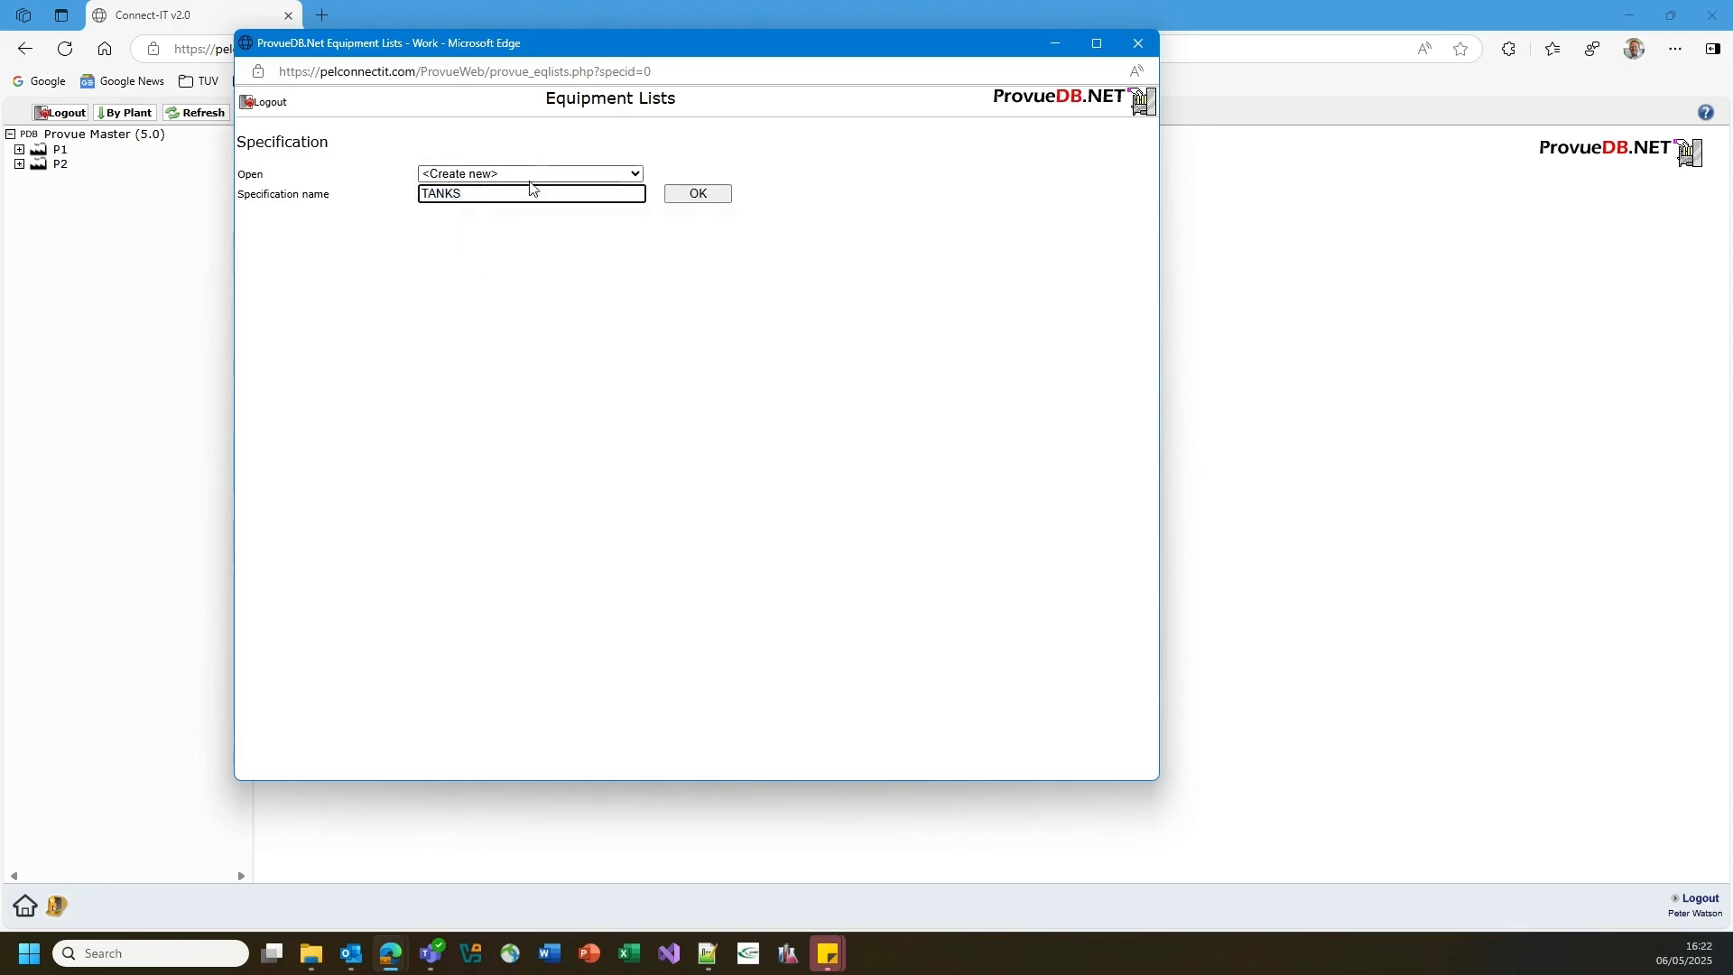
pyautogui.click(704, 194)
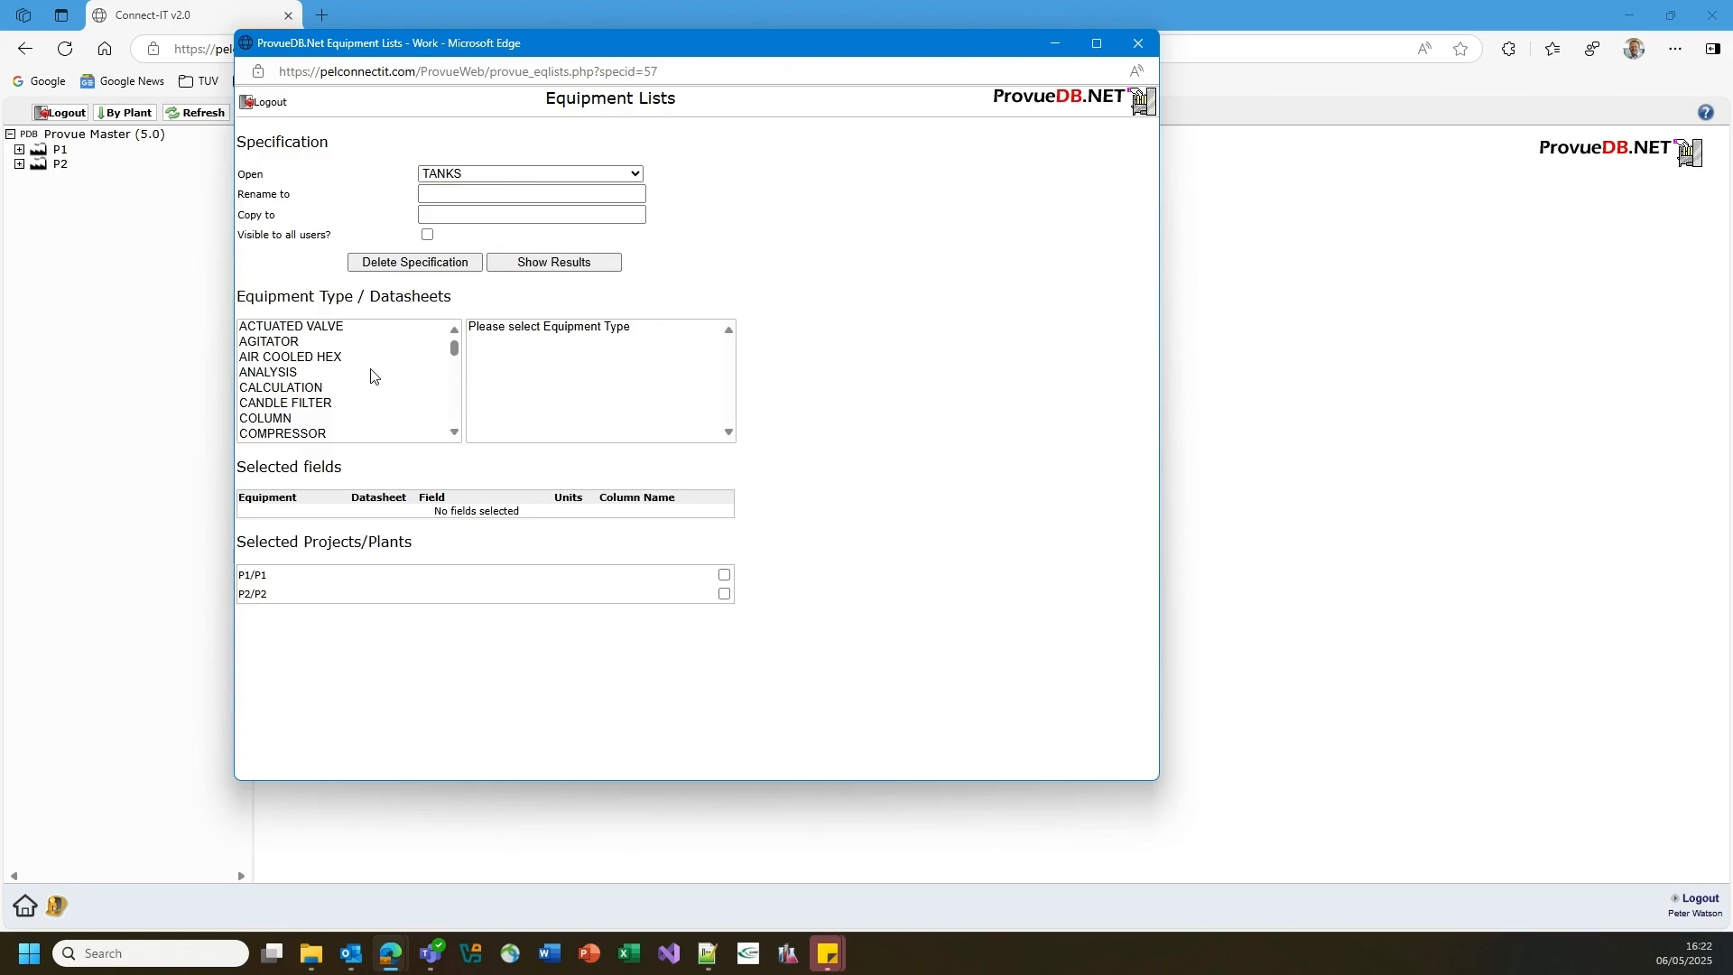
# Display the Process datasheet of the TANK PRESSURE VESSEL equipment type
pyautogui.scroll(-10, 370, 375)
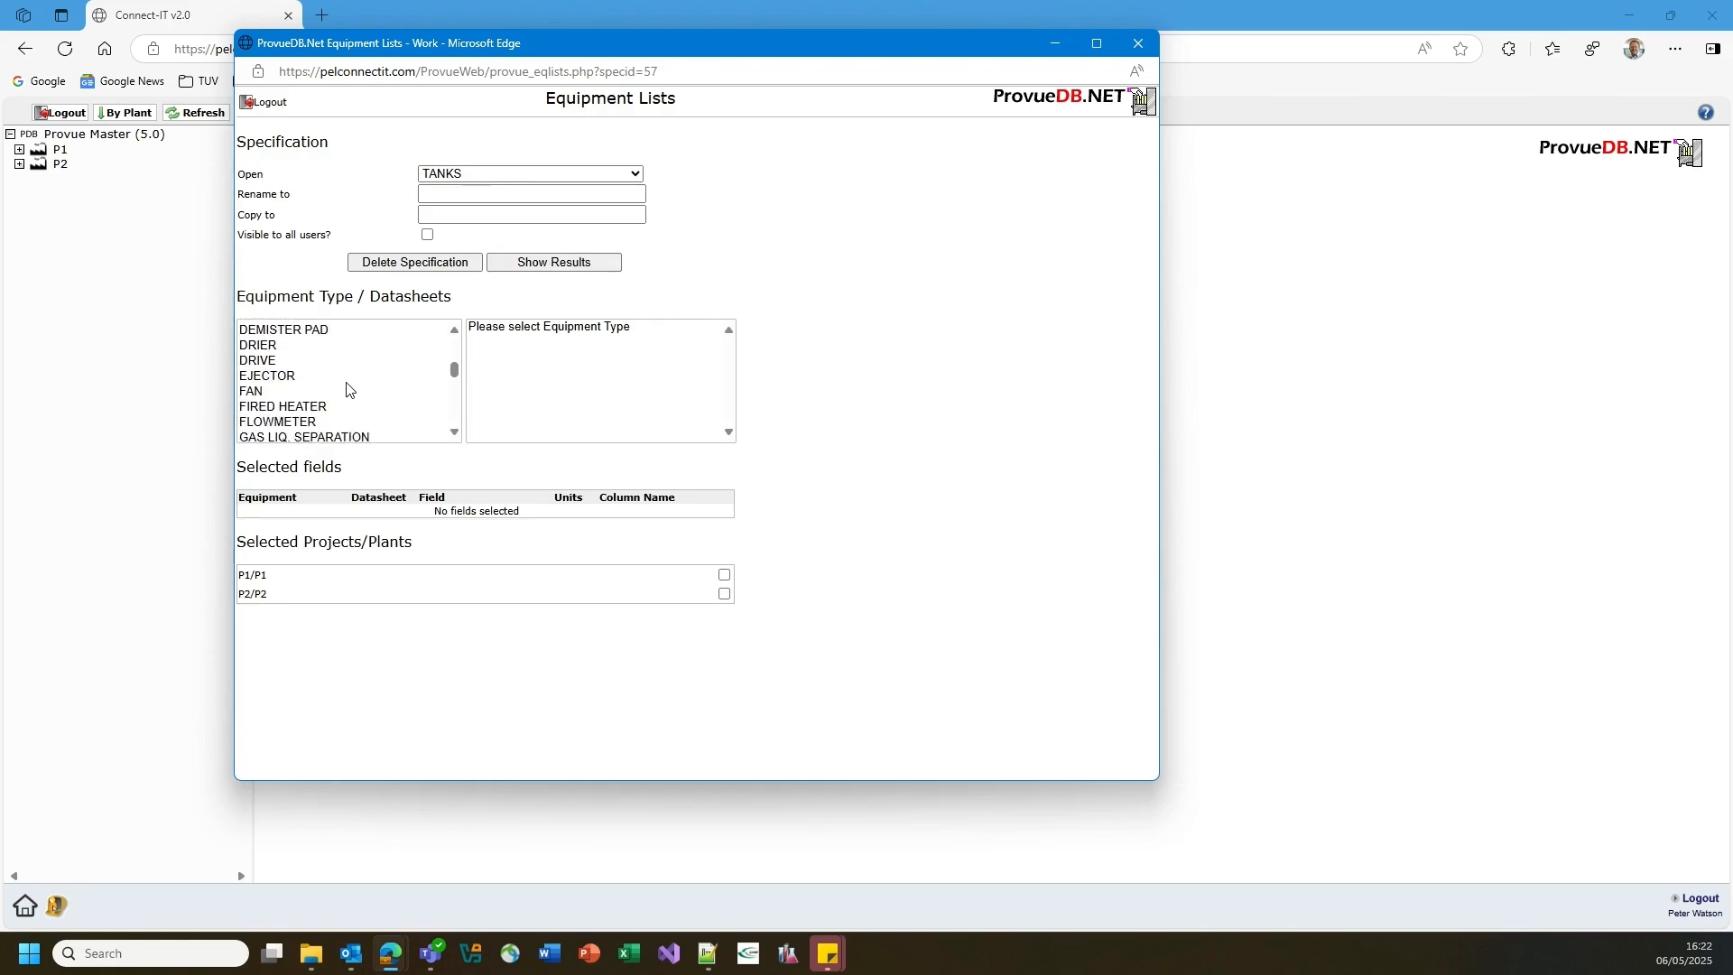
pyautogui.scroll(-1, 348, 389)
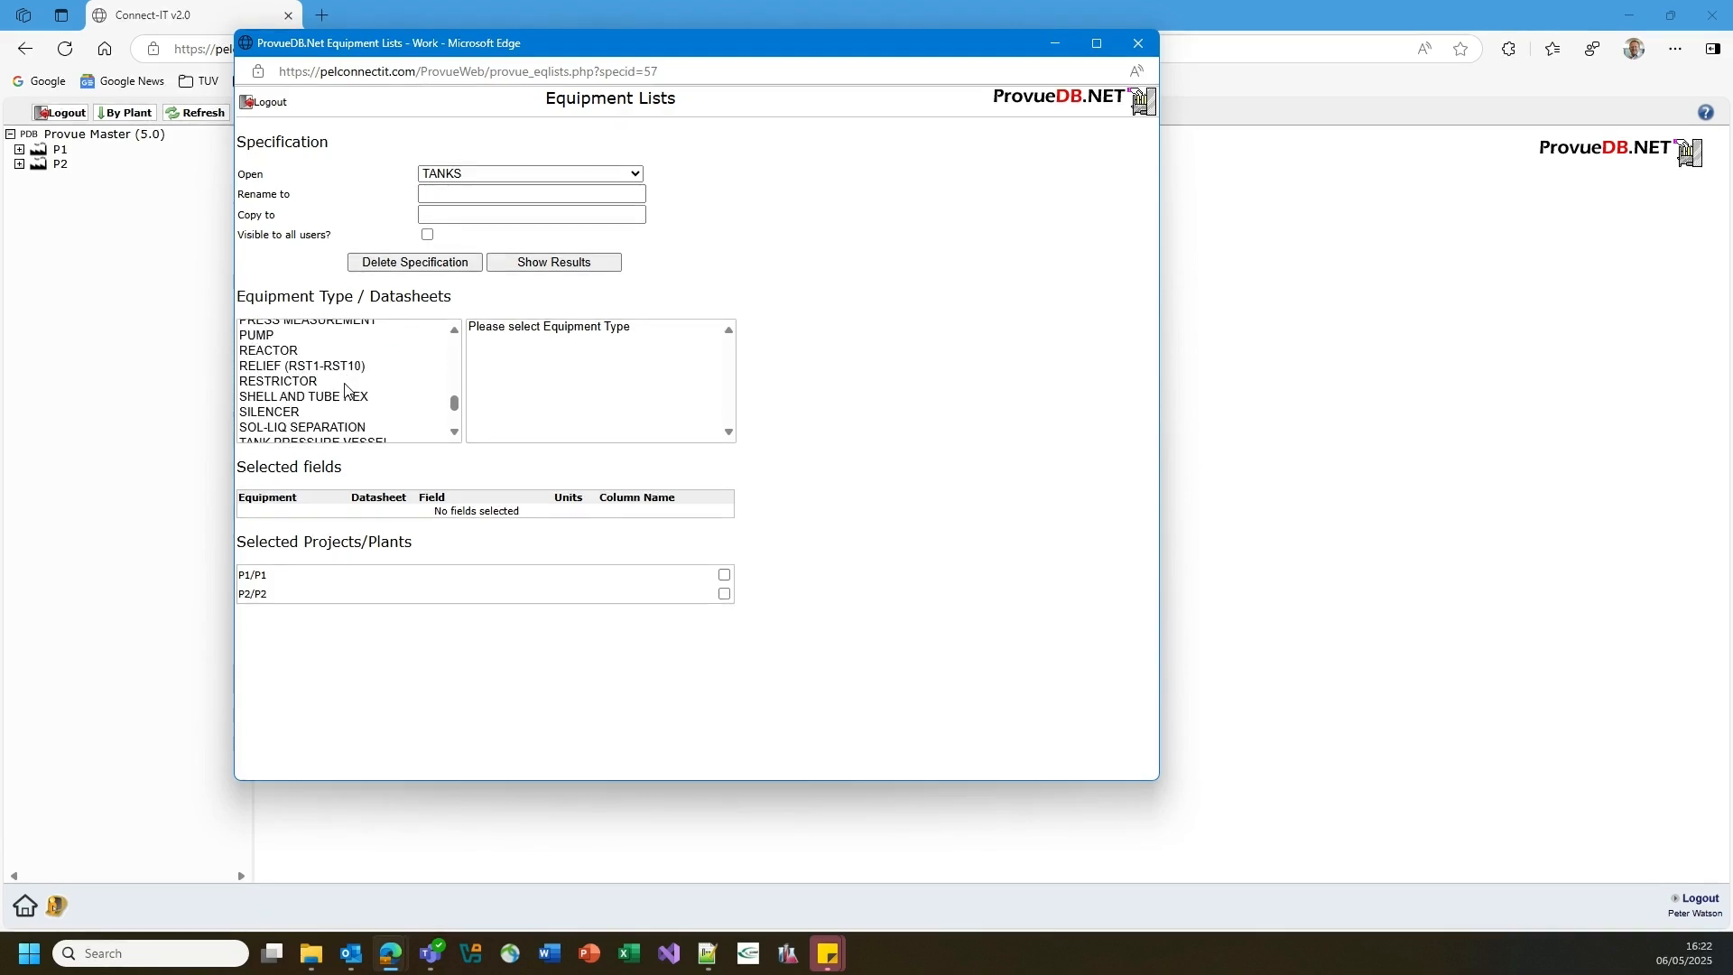
pyautogui.scroll(2, 339, 389)
pyautogui.scroll(-4, 339, 388)
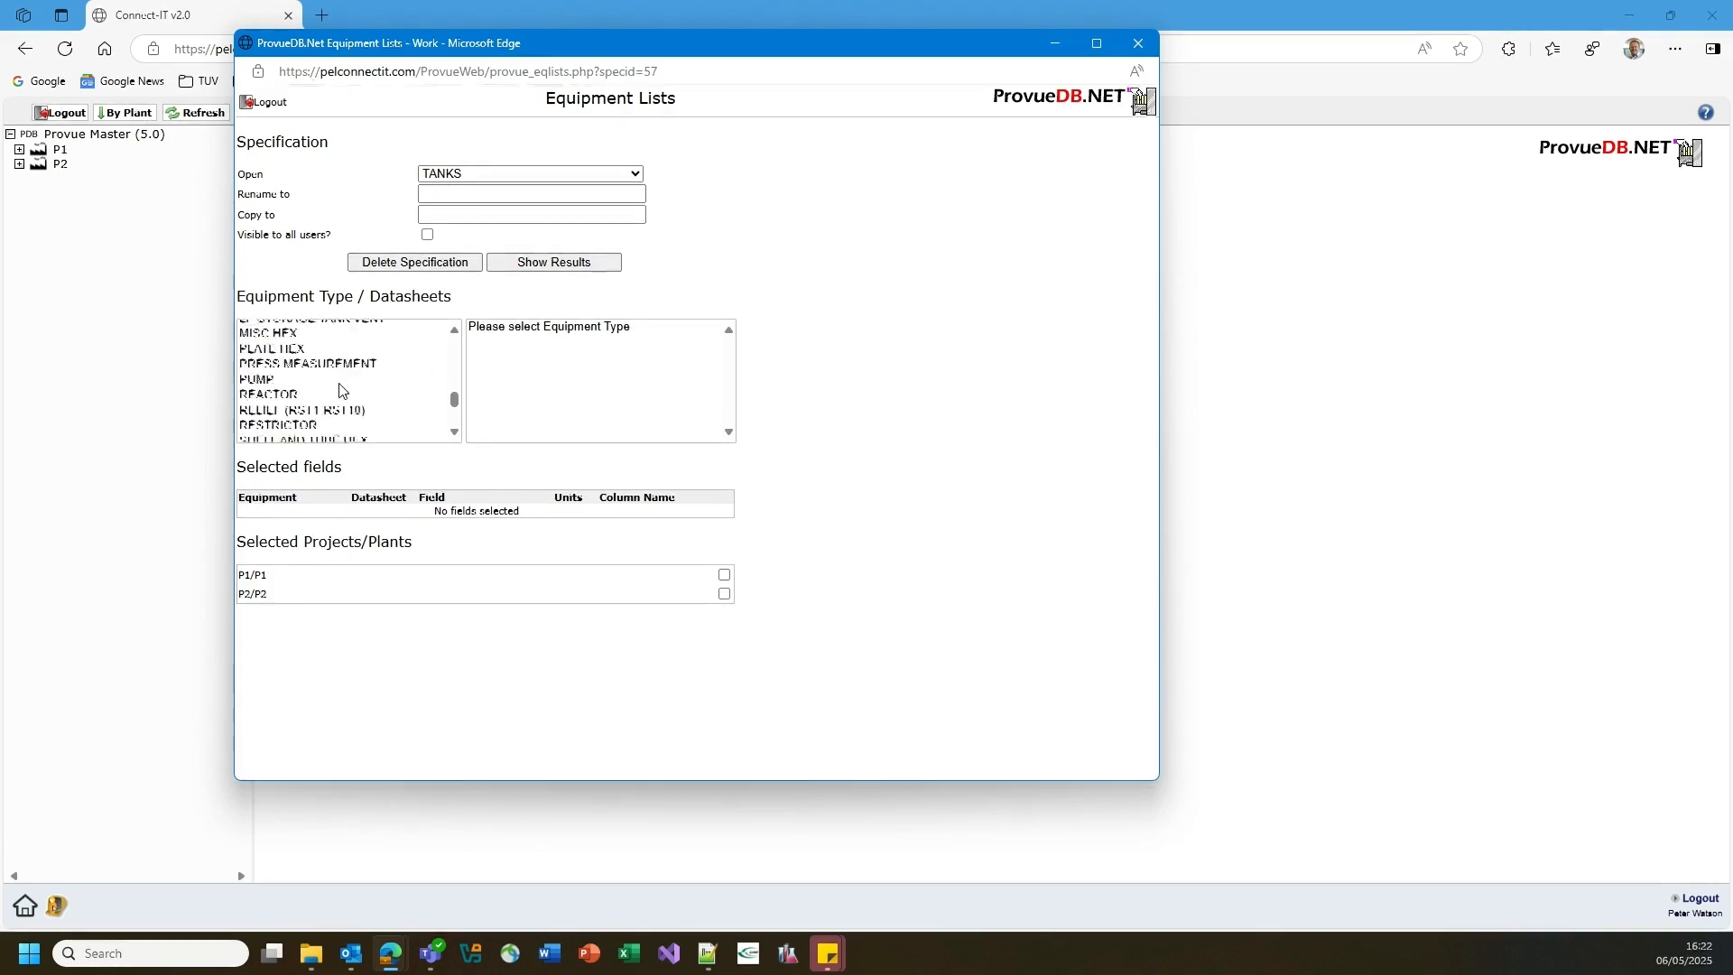
pyautogui.click(341, 357)
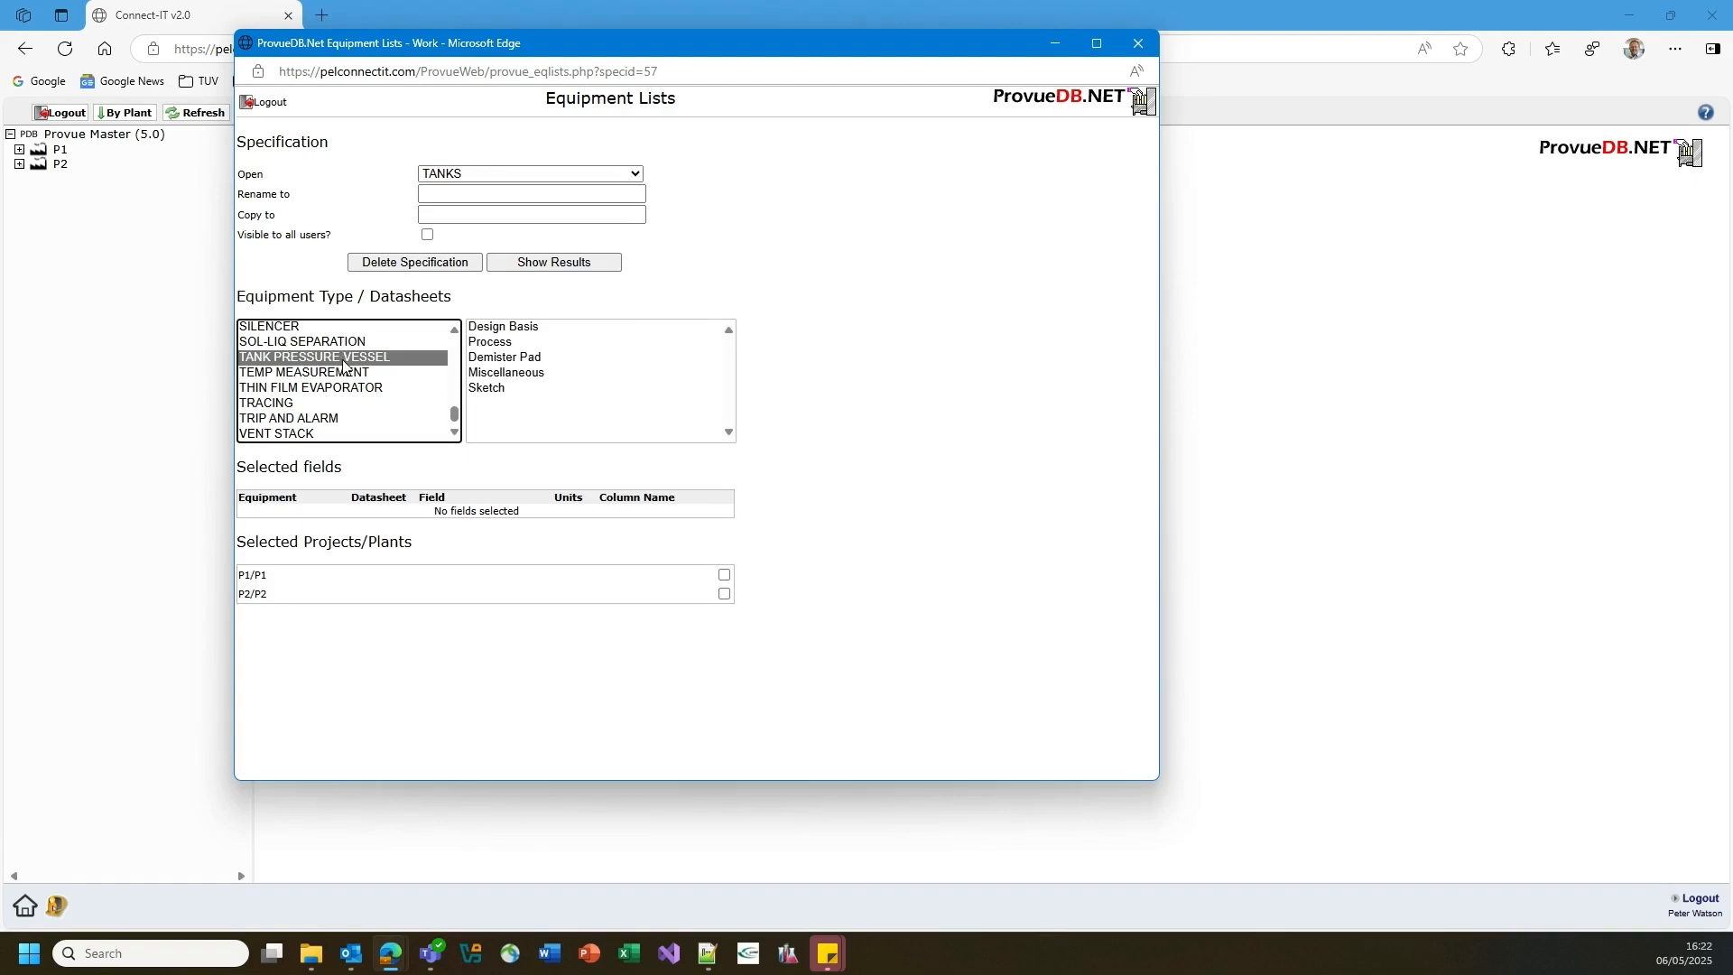
pyautogui.click(503, 347)
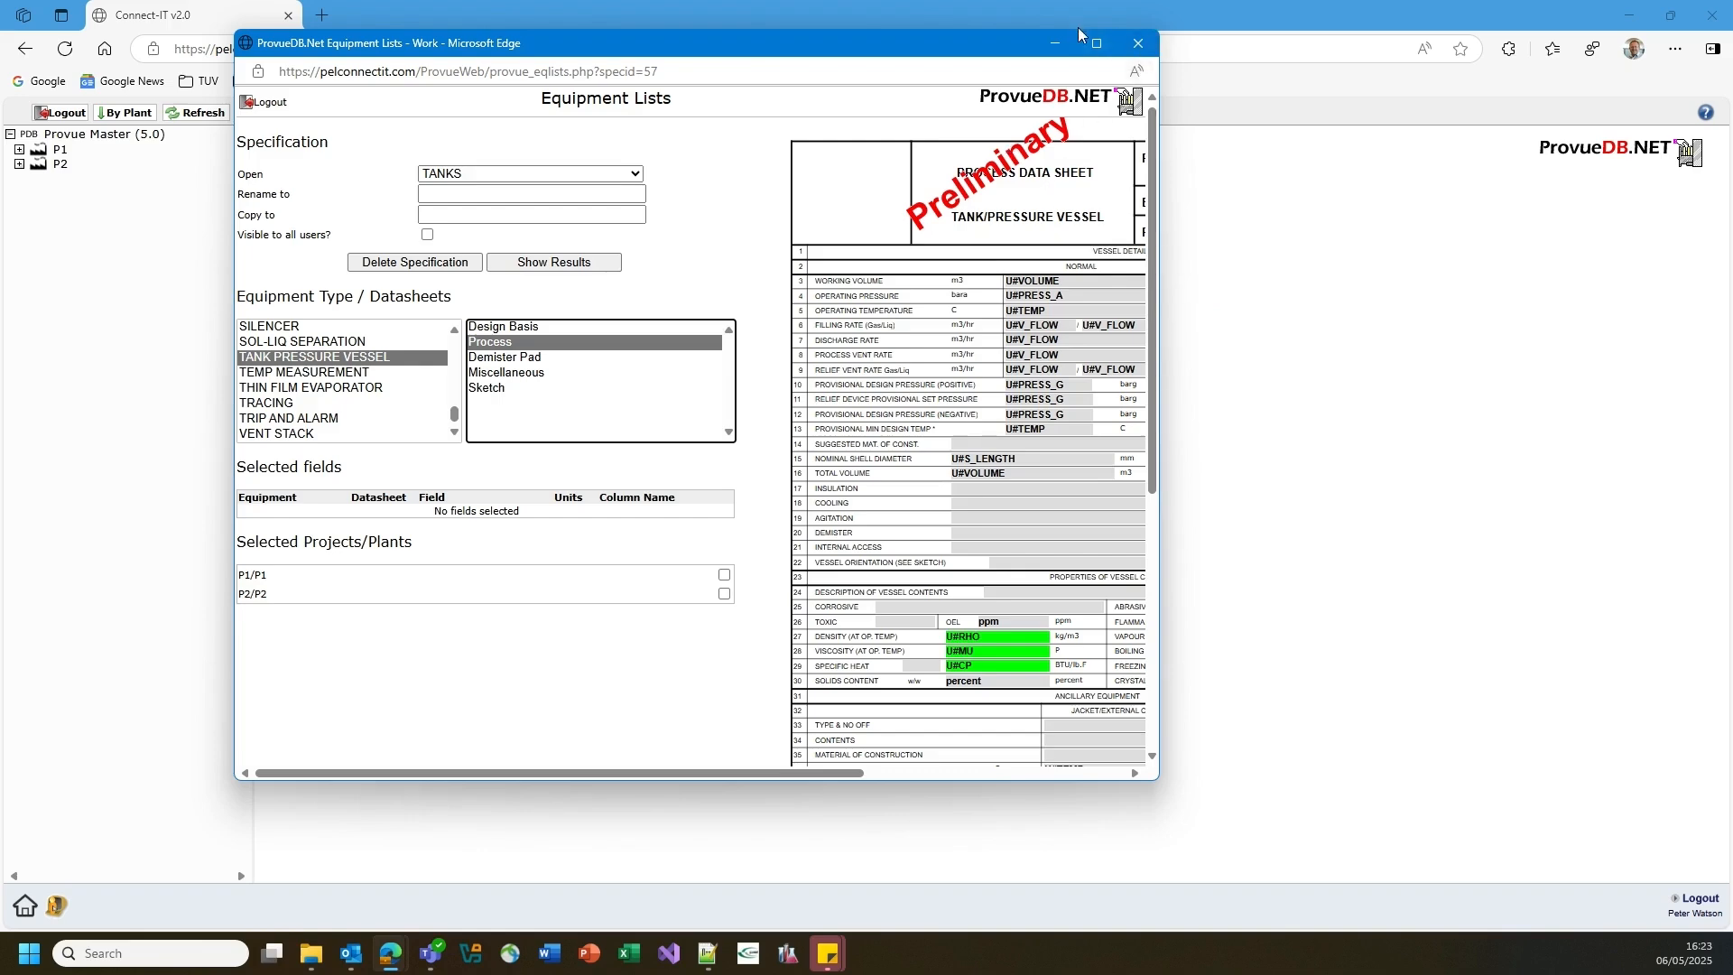
# Maximise the window and add the datasheet's normal operating pressure and normal operating temperature to the selected fields
pyautogui.click(1098, 44)
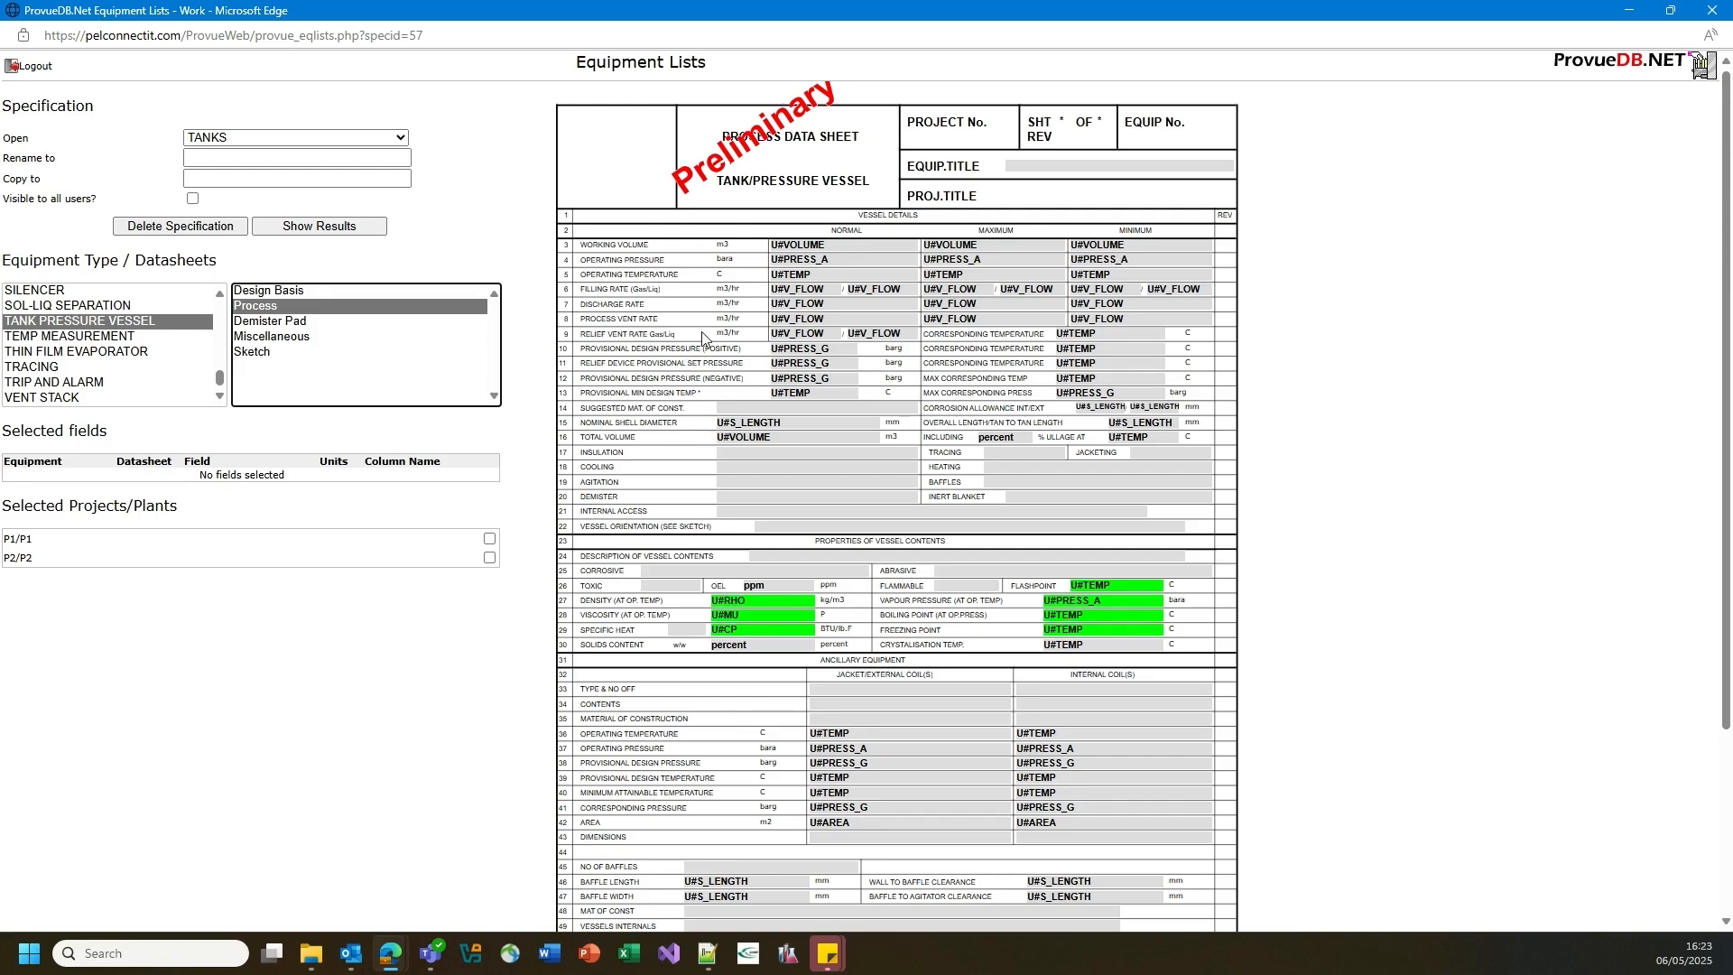
pyautogui.doubleClick(799, 262)
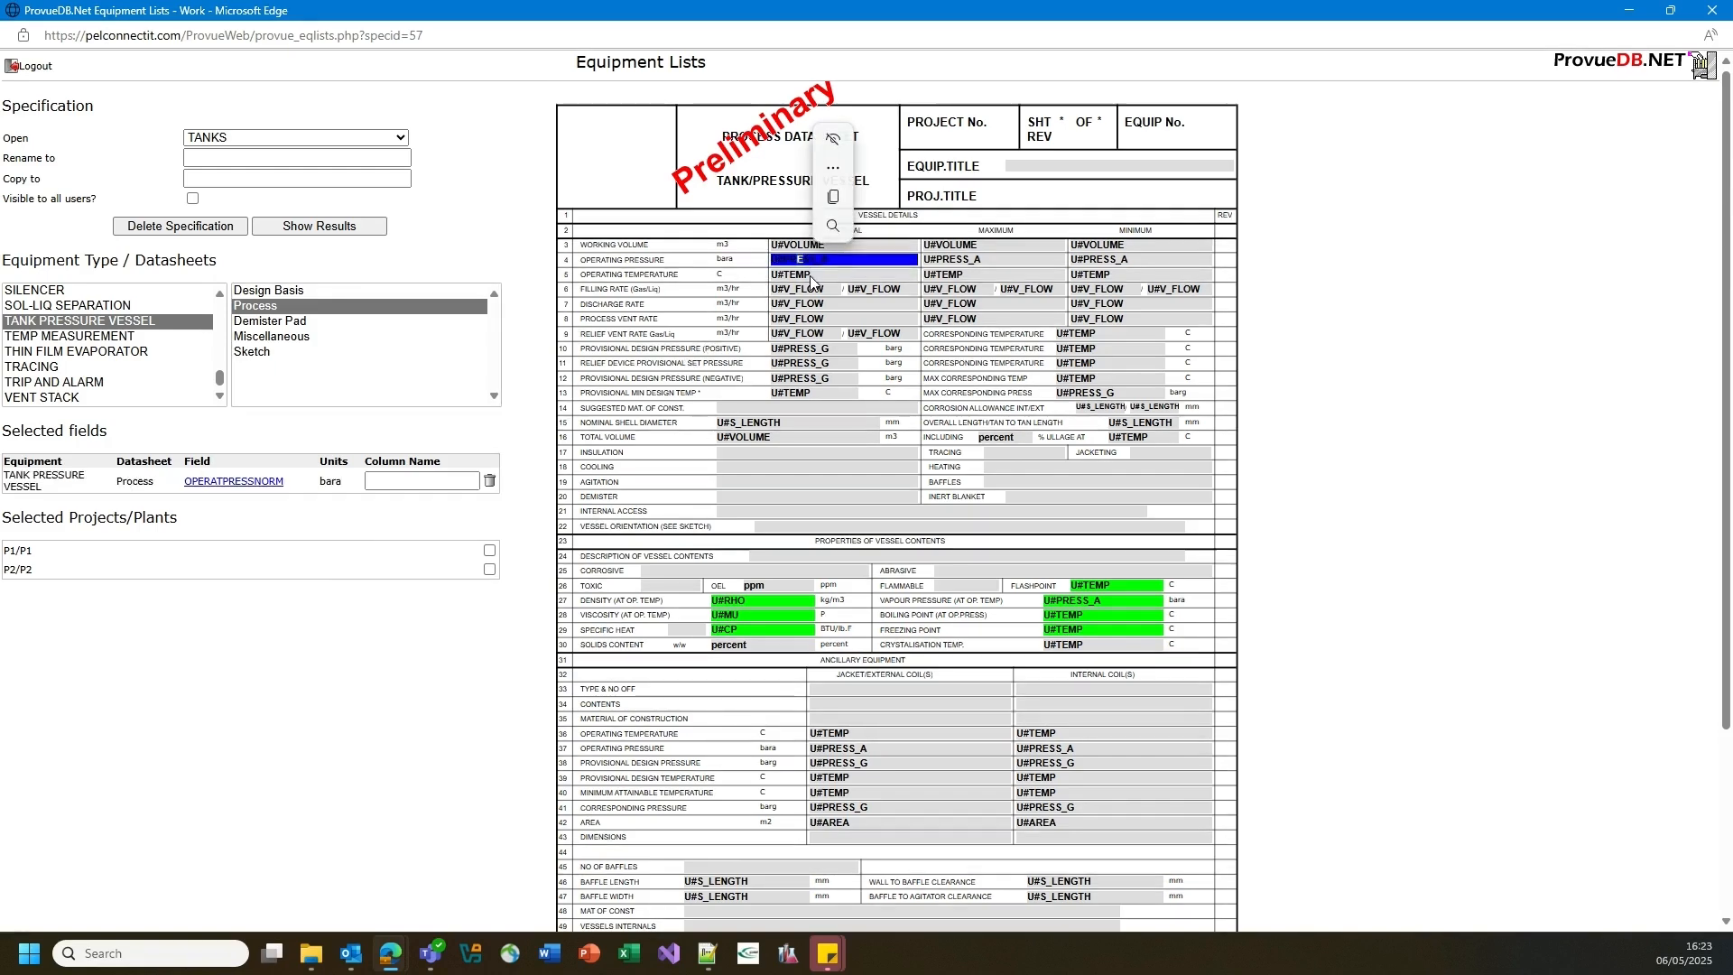
pyautogui.doubleClick(811, 276)
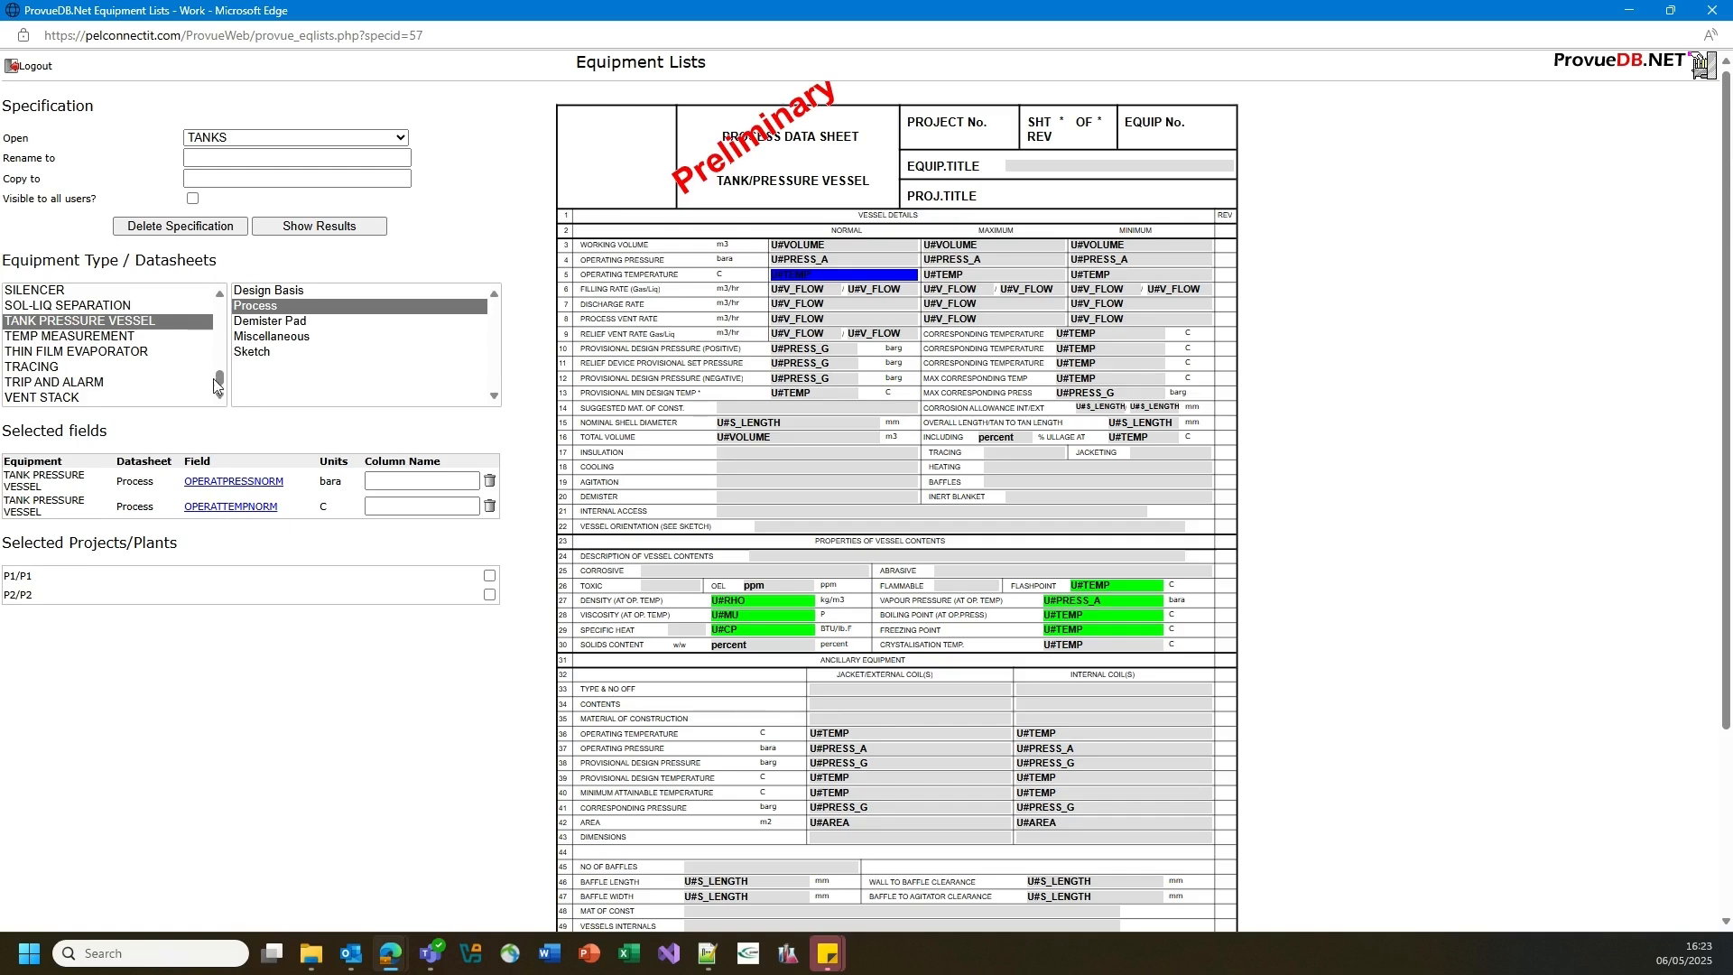
# Add the pressure and temperature fields from the tank's Demister Pad datasheet to the selected fields
pyautogui.click(268, 324)
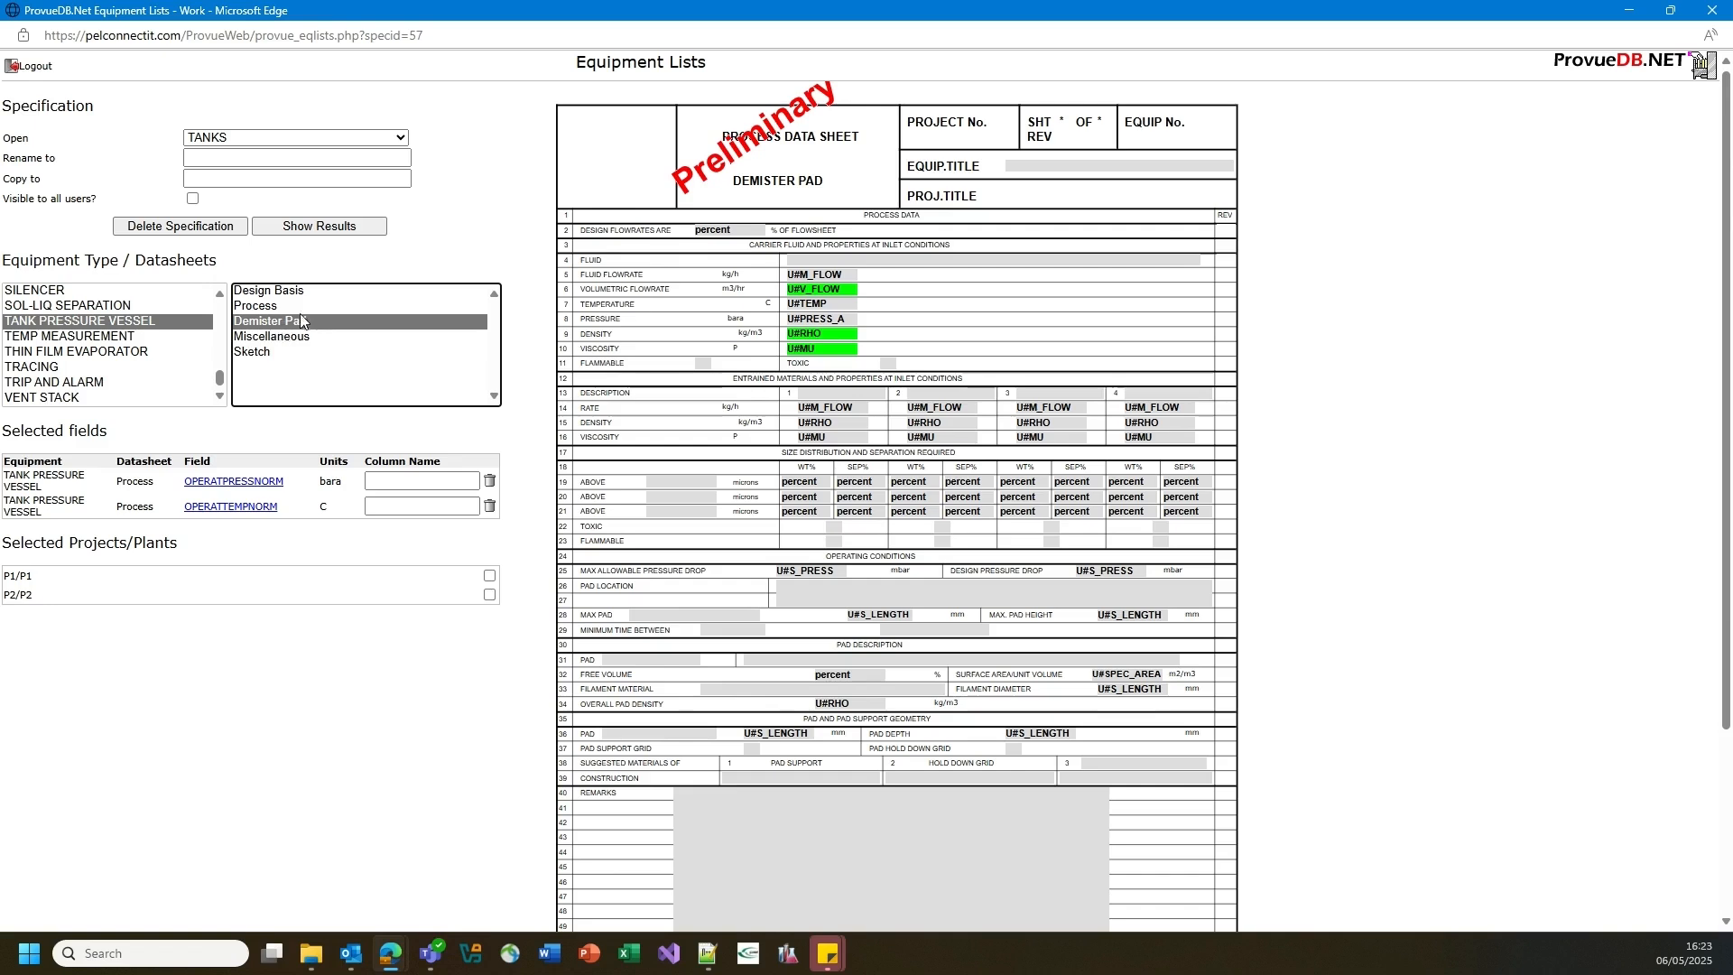
pyautogui.click(818, 321)
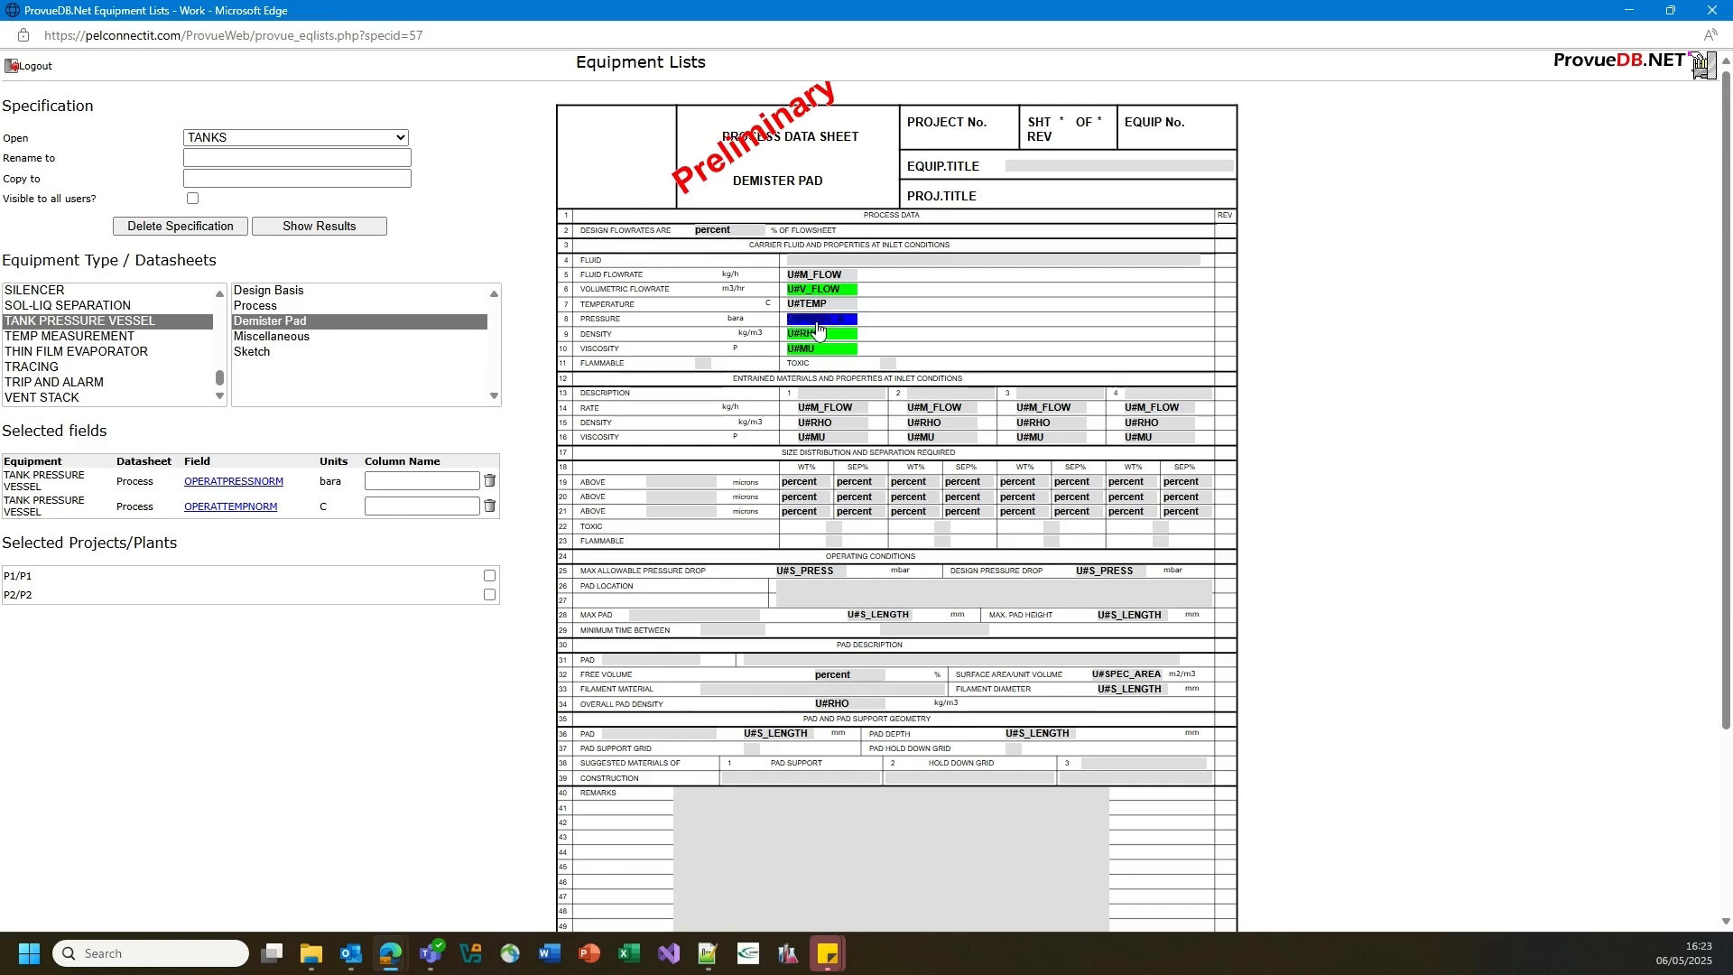
pyautogui.click(817, 305)
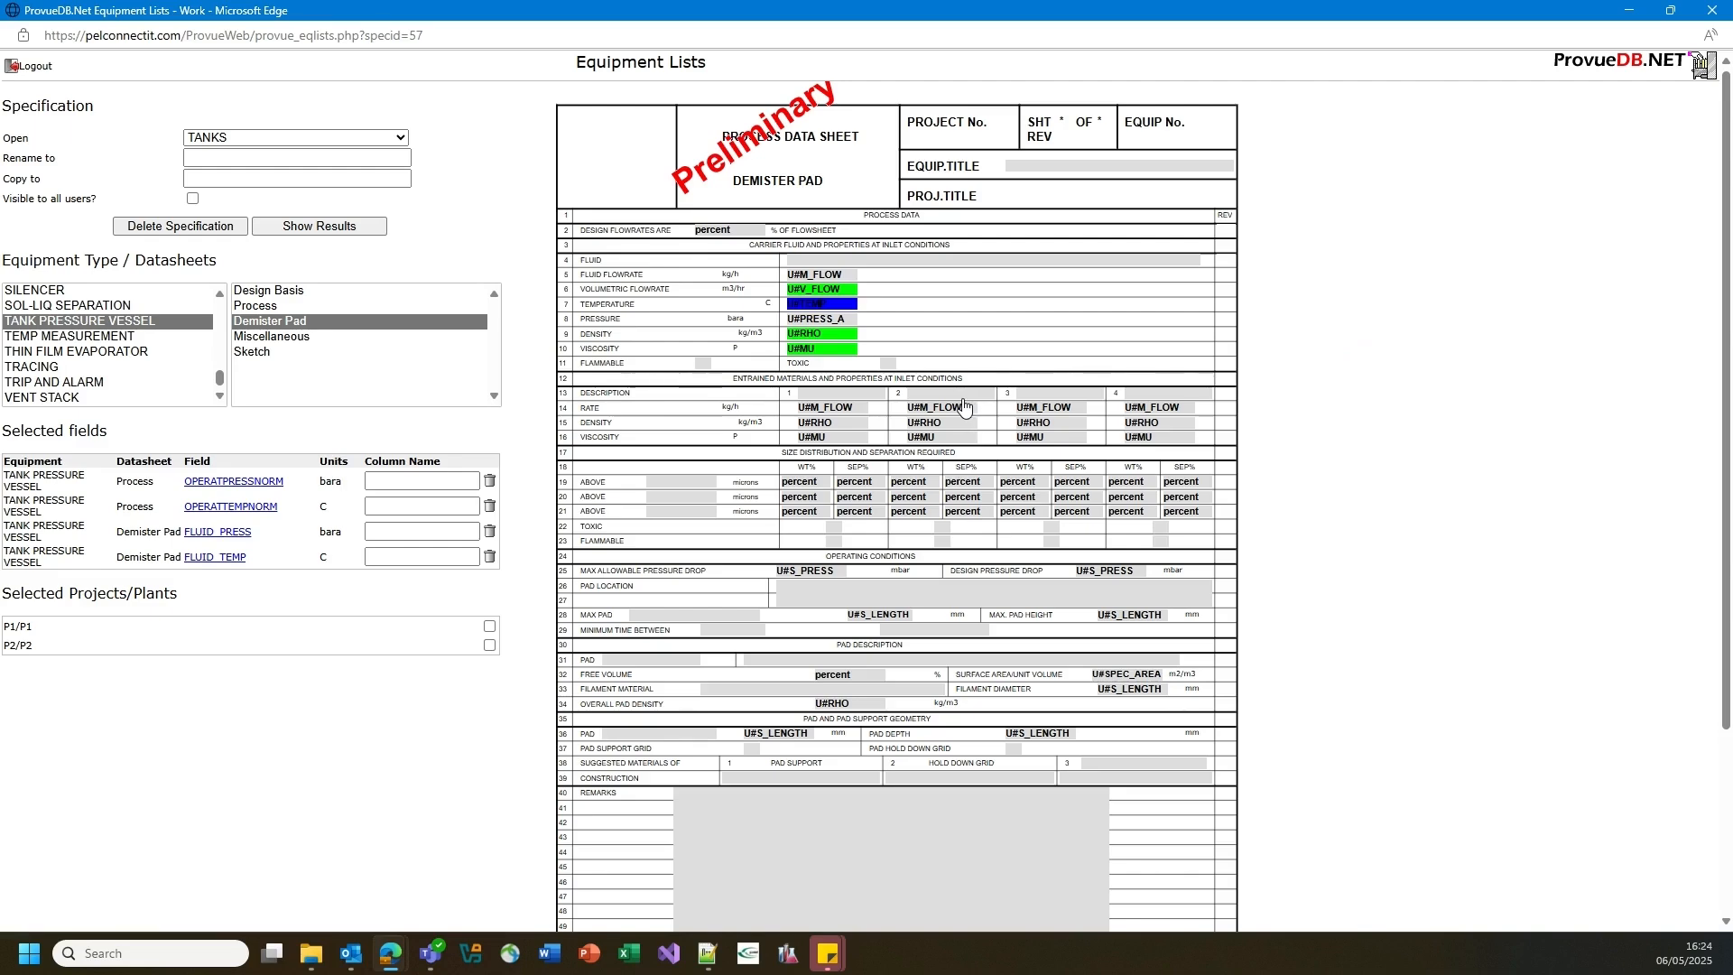
# Add normal operating pressure and normal operating temperature from the PRESS MEASUREMENT type's Pressure Measurement datasheet to the selected fields
pyautogui.scroll(2, 40, 373)
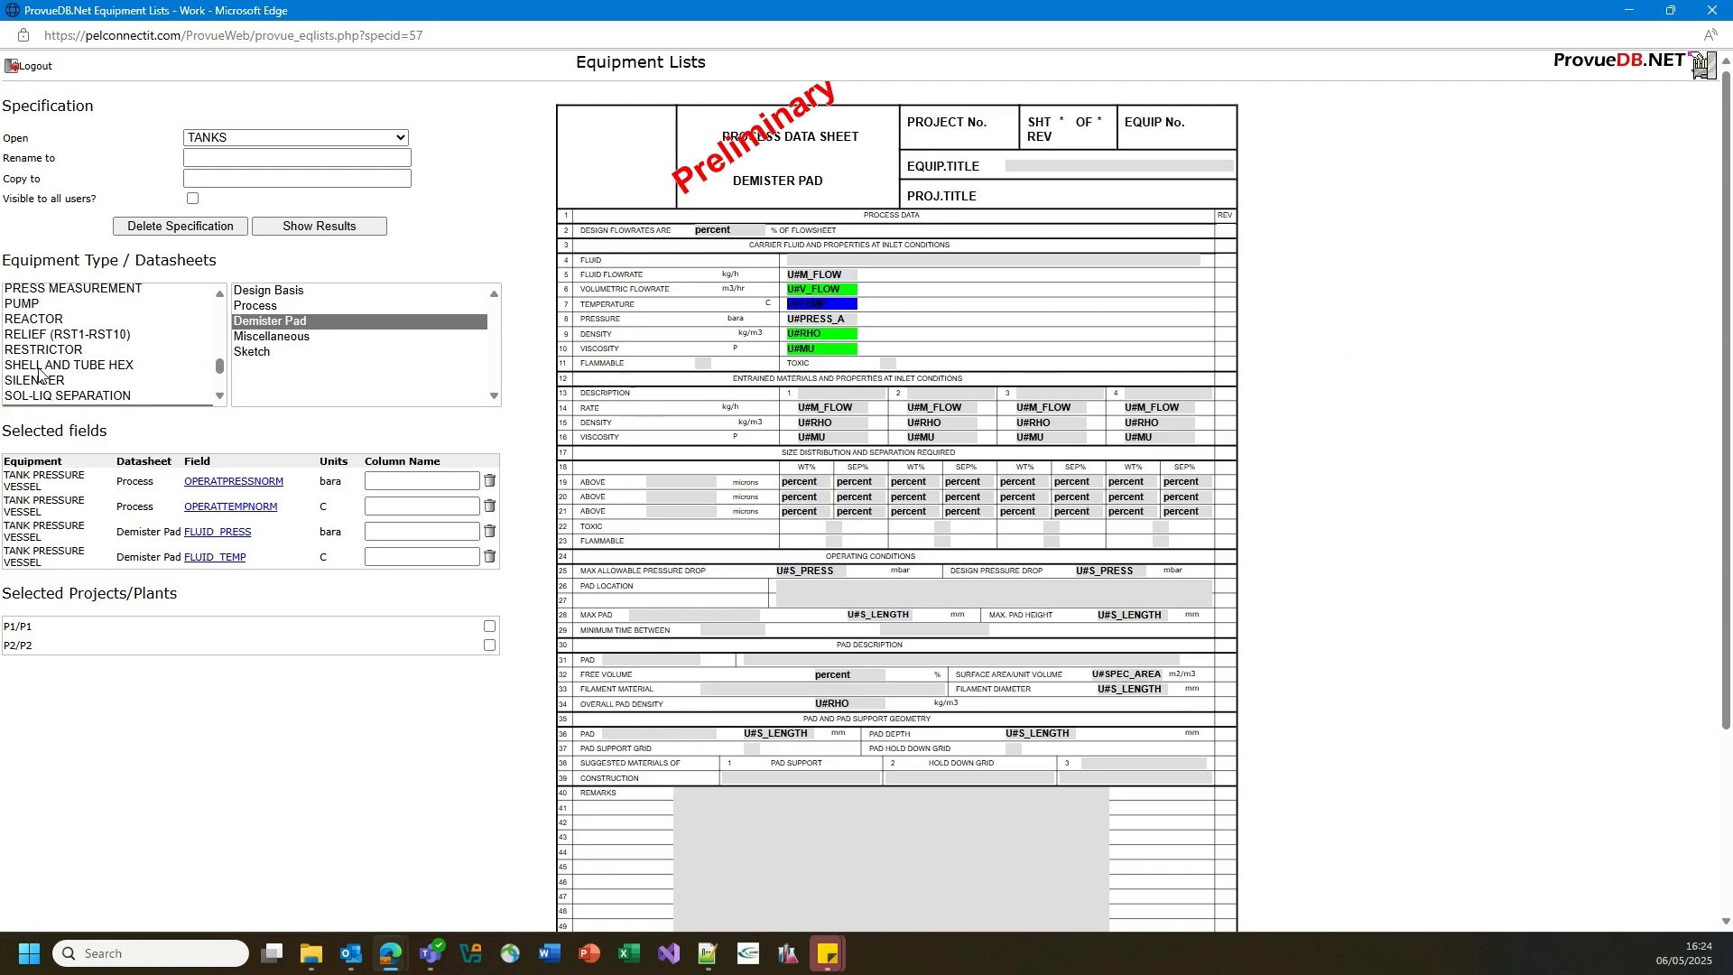
pyautogui.click(75, 290)
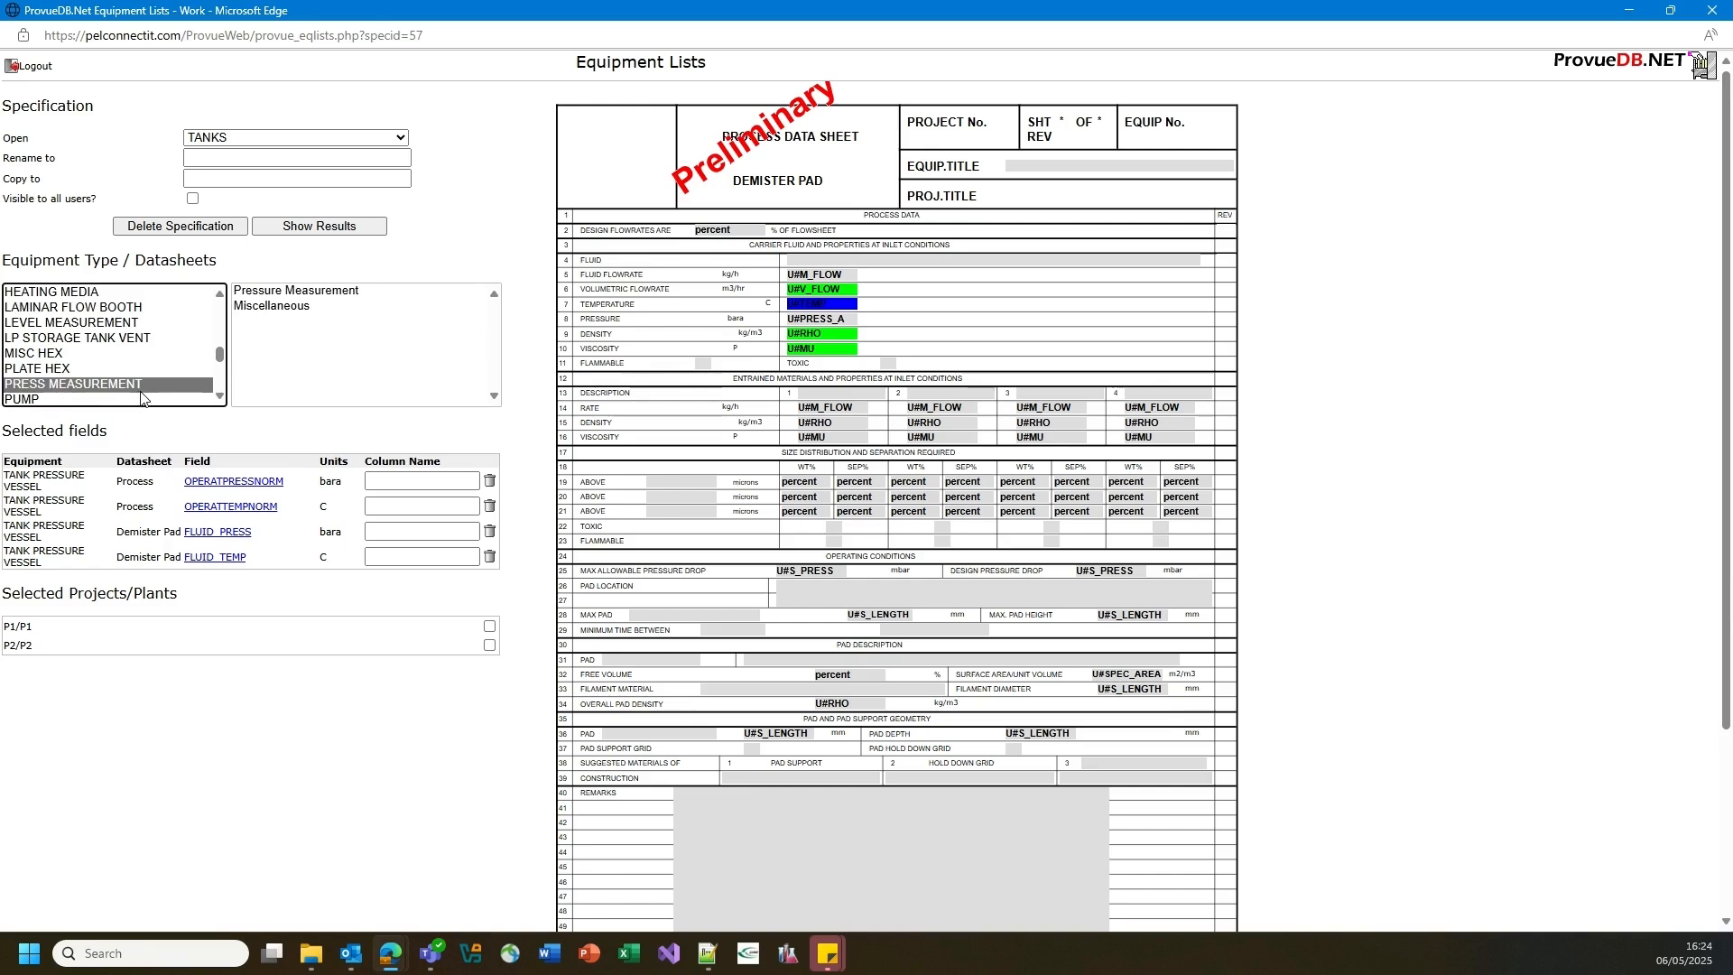
pyautogui.click(289, 292)
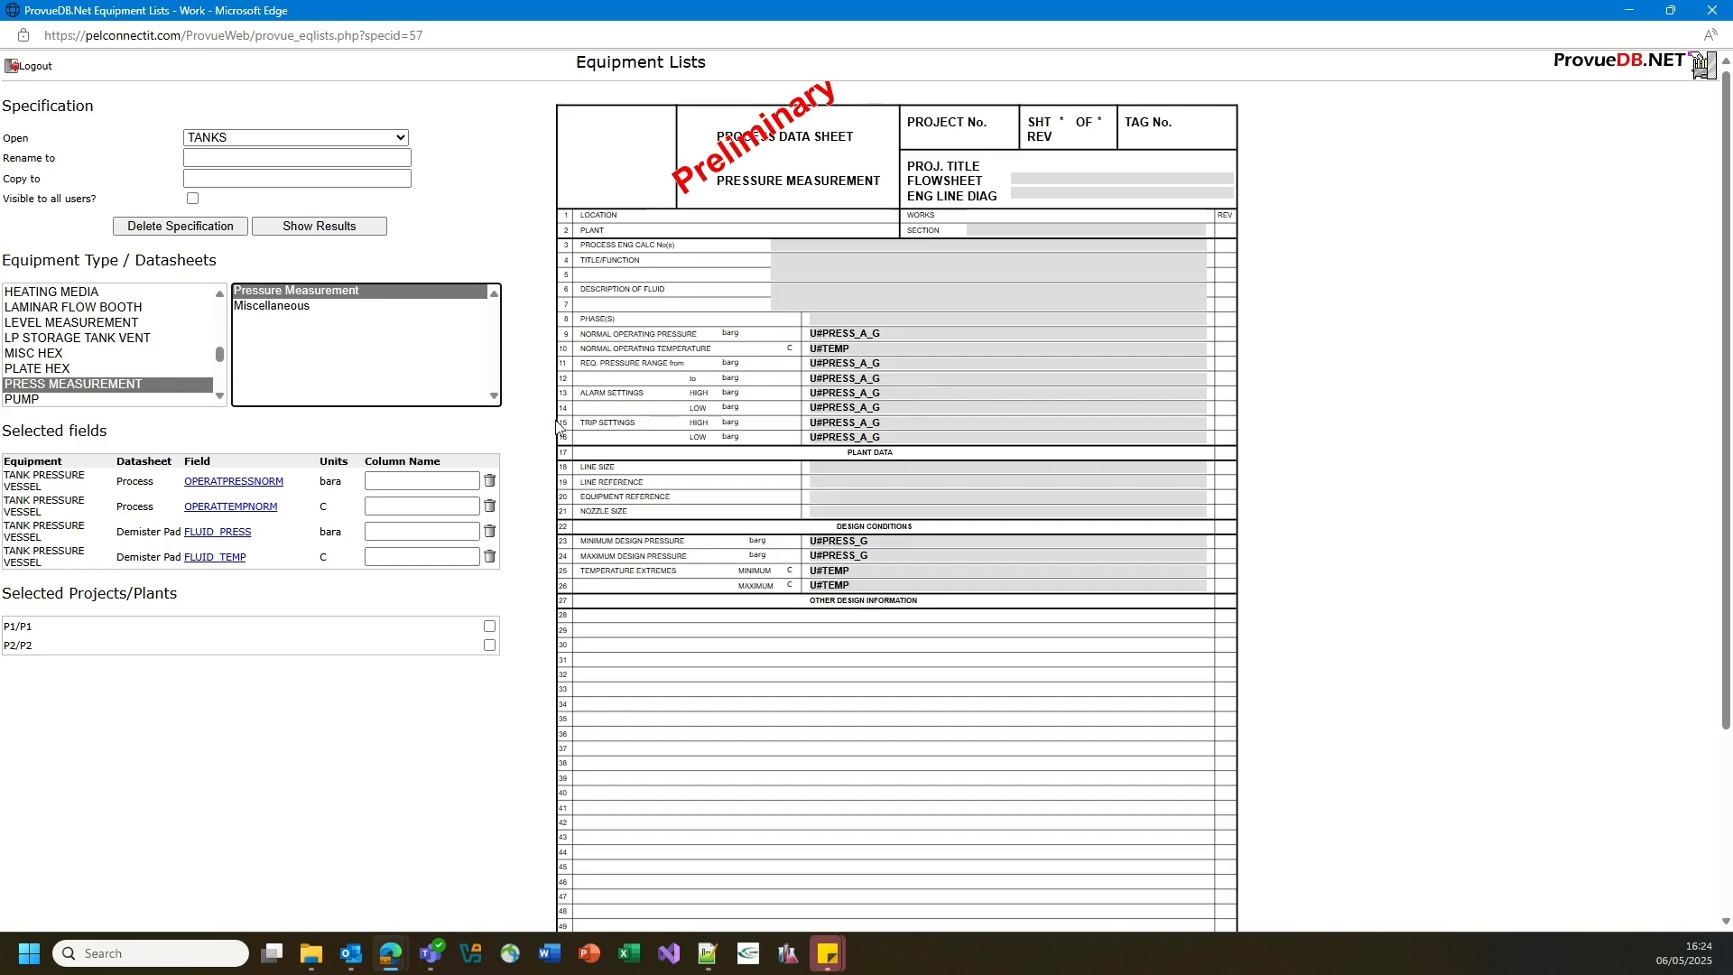
pyautogui.click(870, 336)
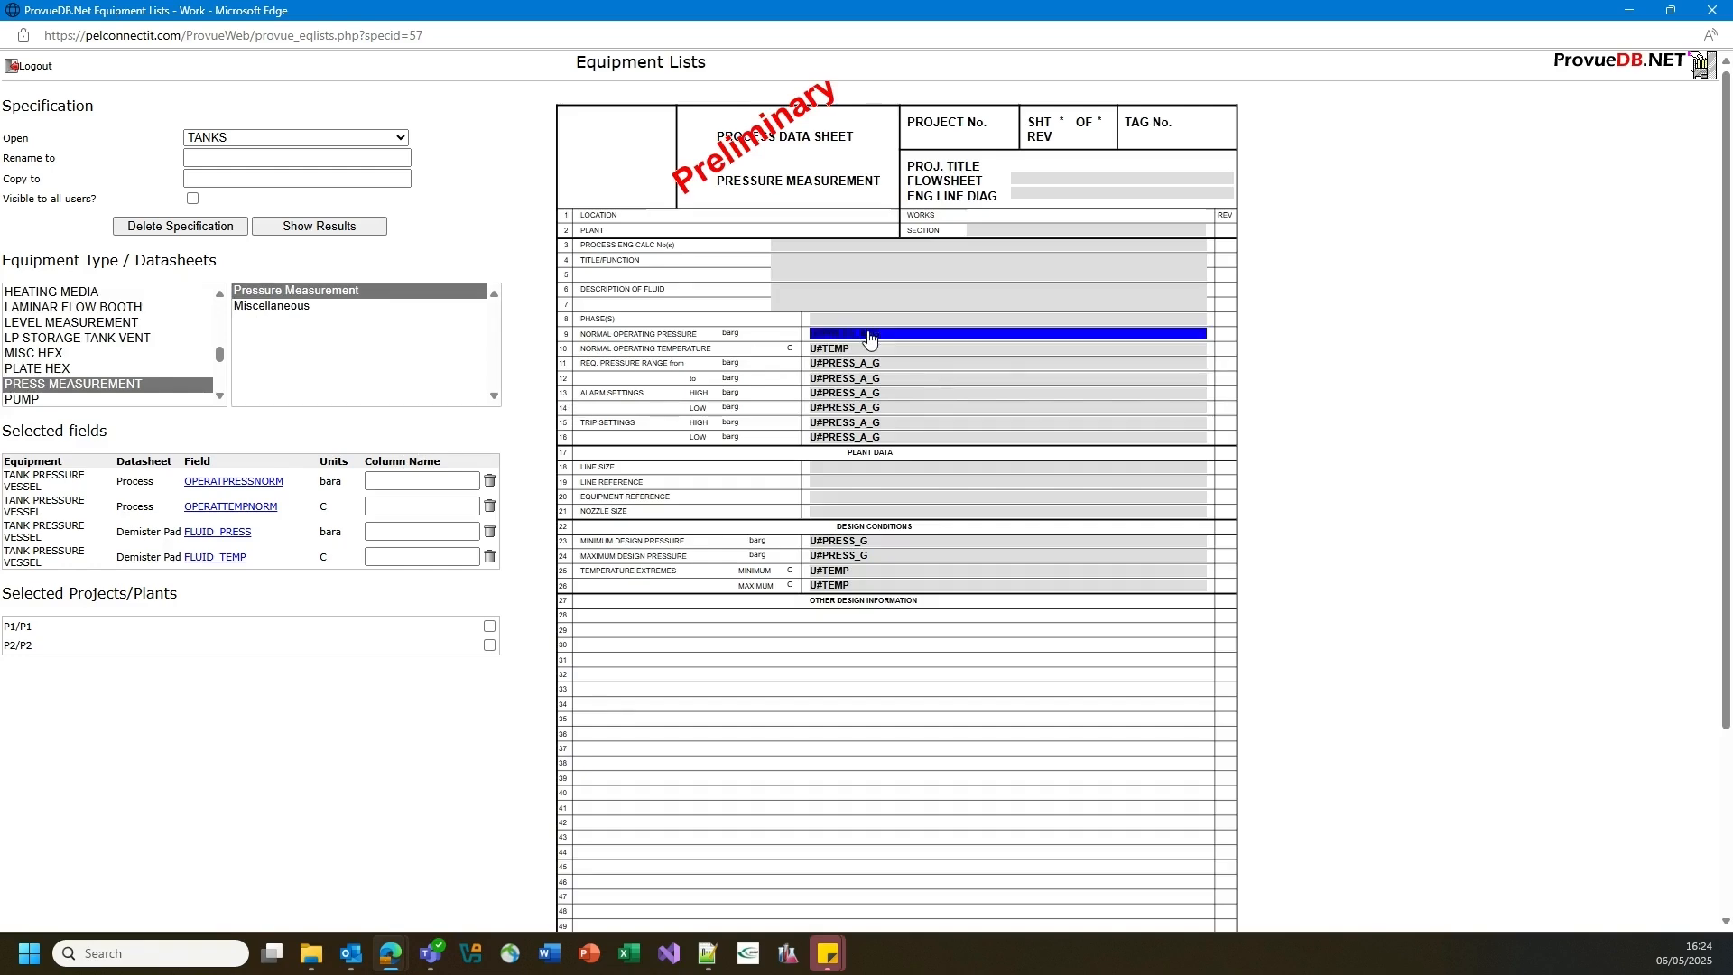
pyautogui.click(859, 350)
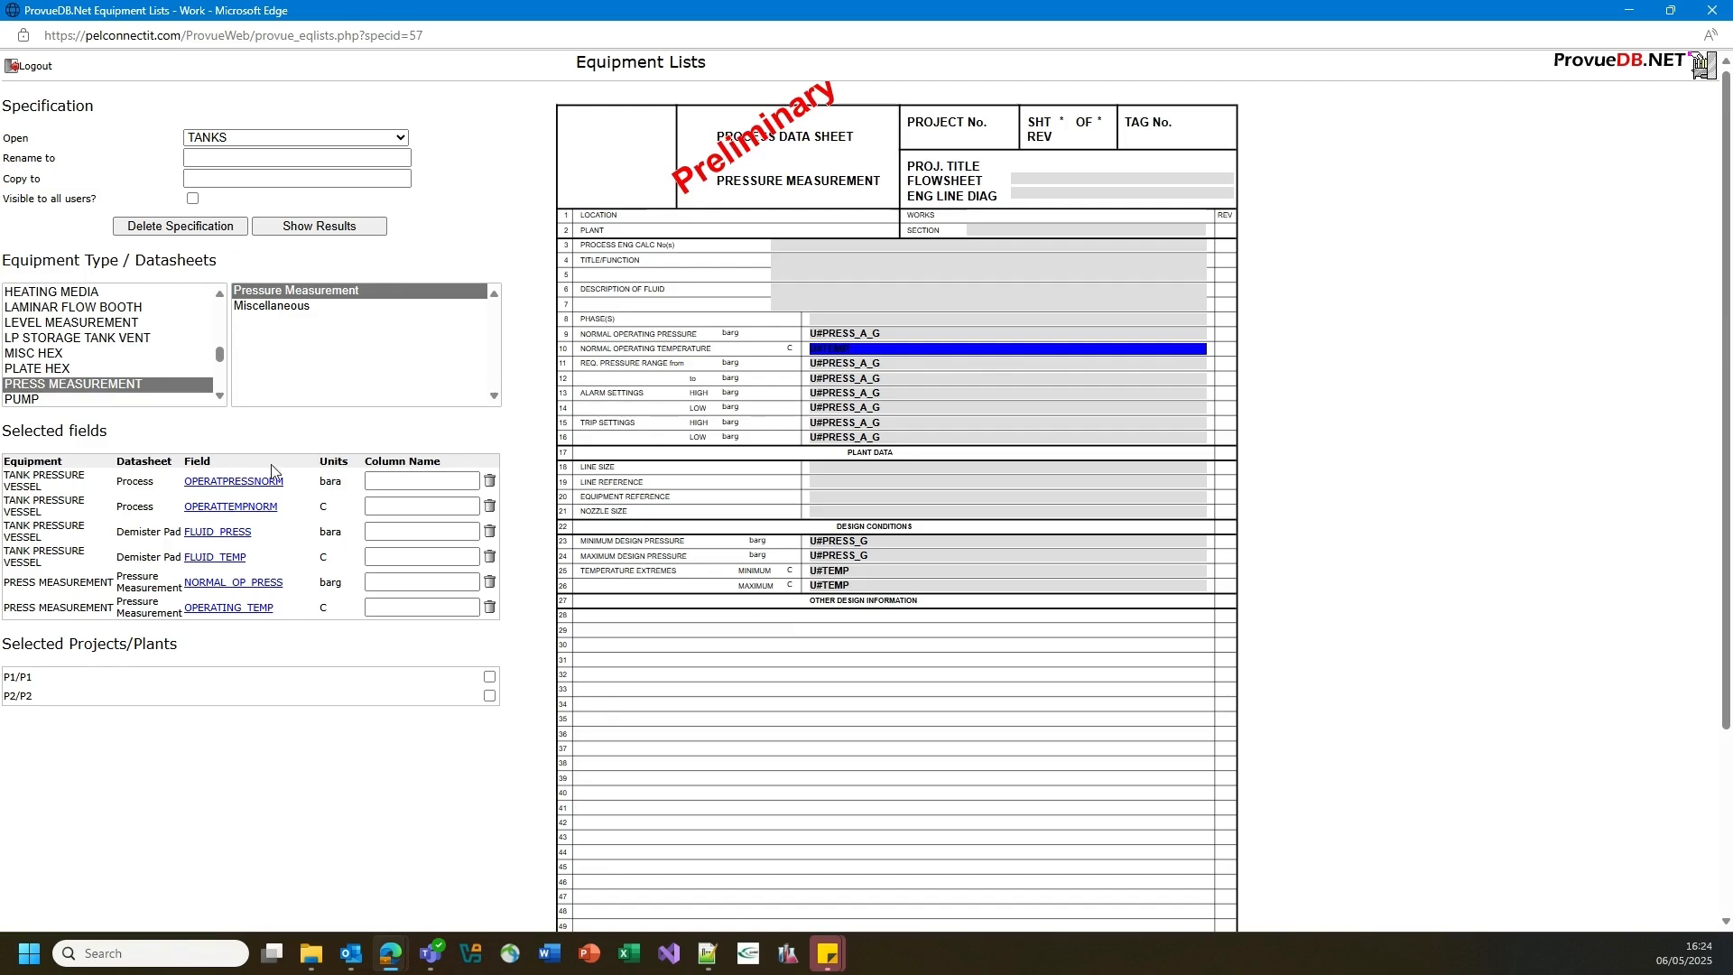
# Preview the column headings in the TANKS results table and return to the specification
pyautogui.click(318, 227)
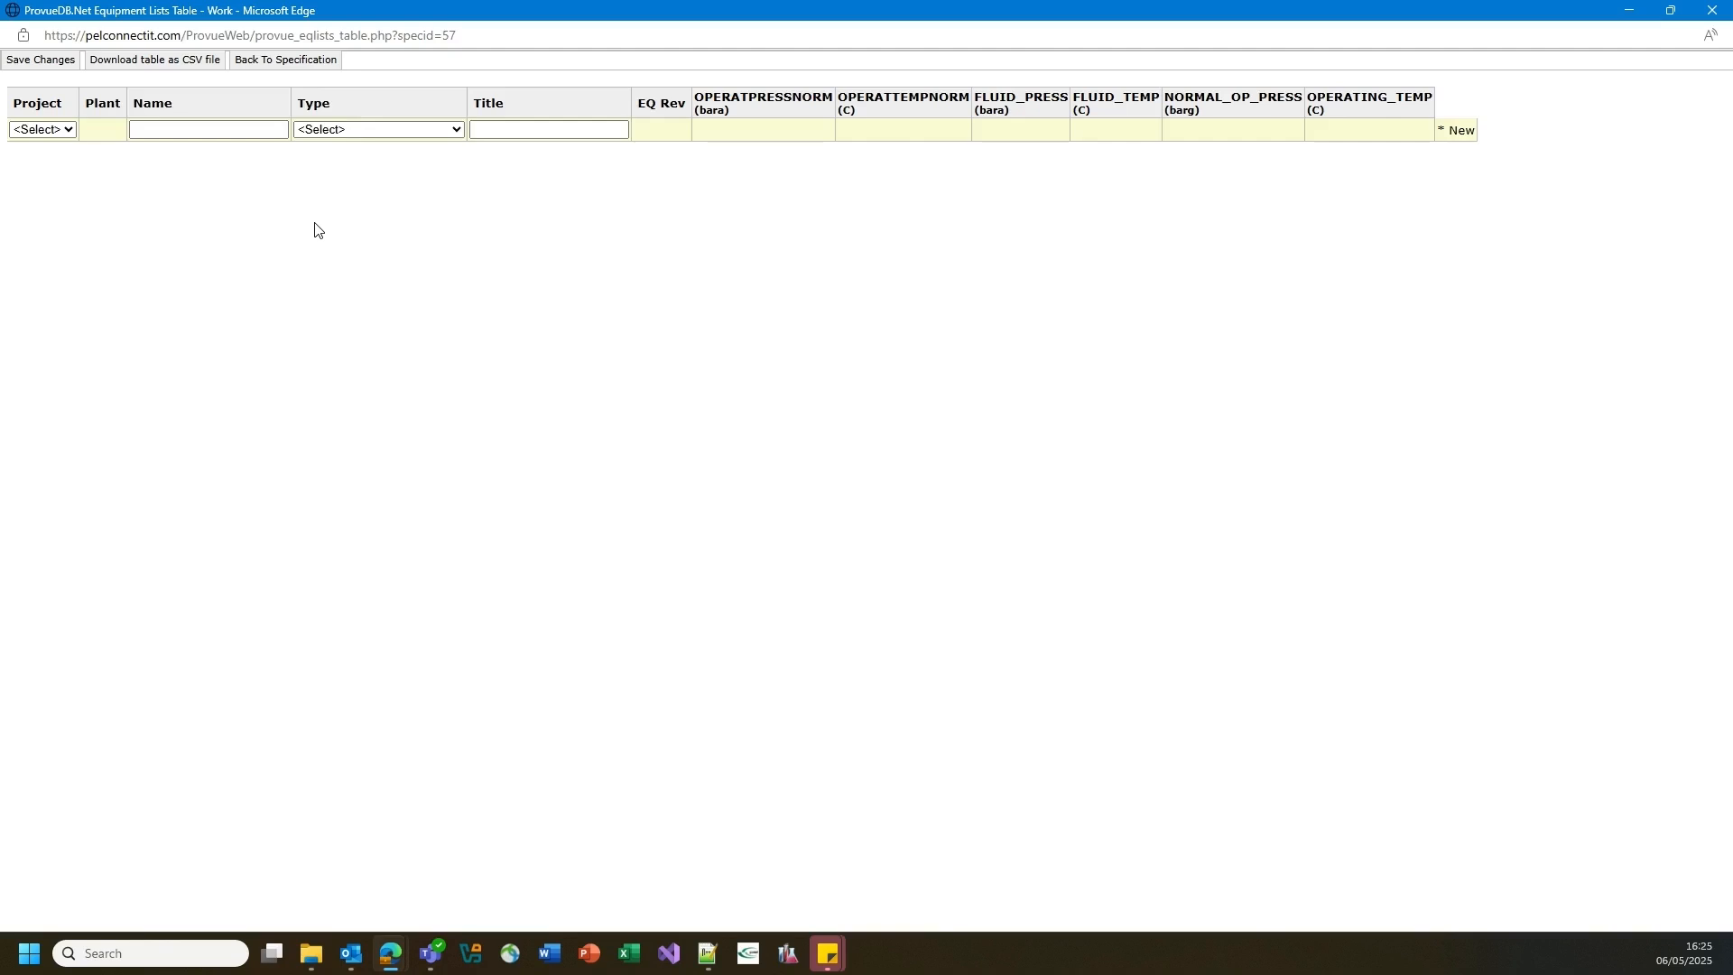
pyautogui.click(299, 64)
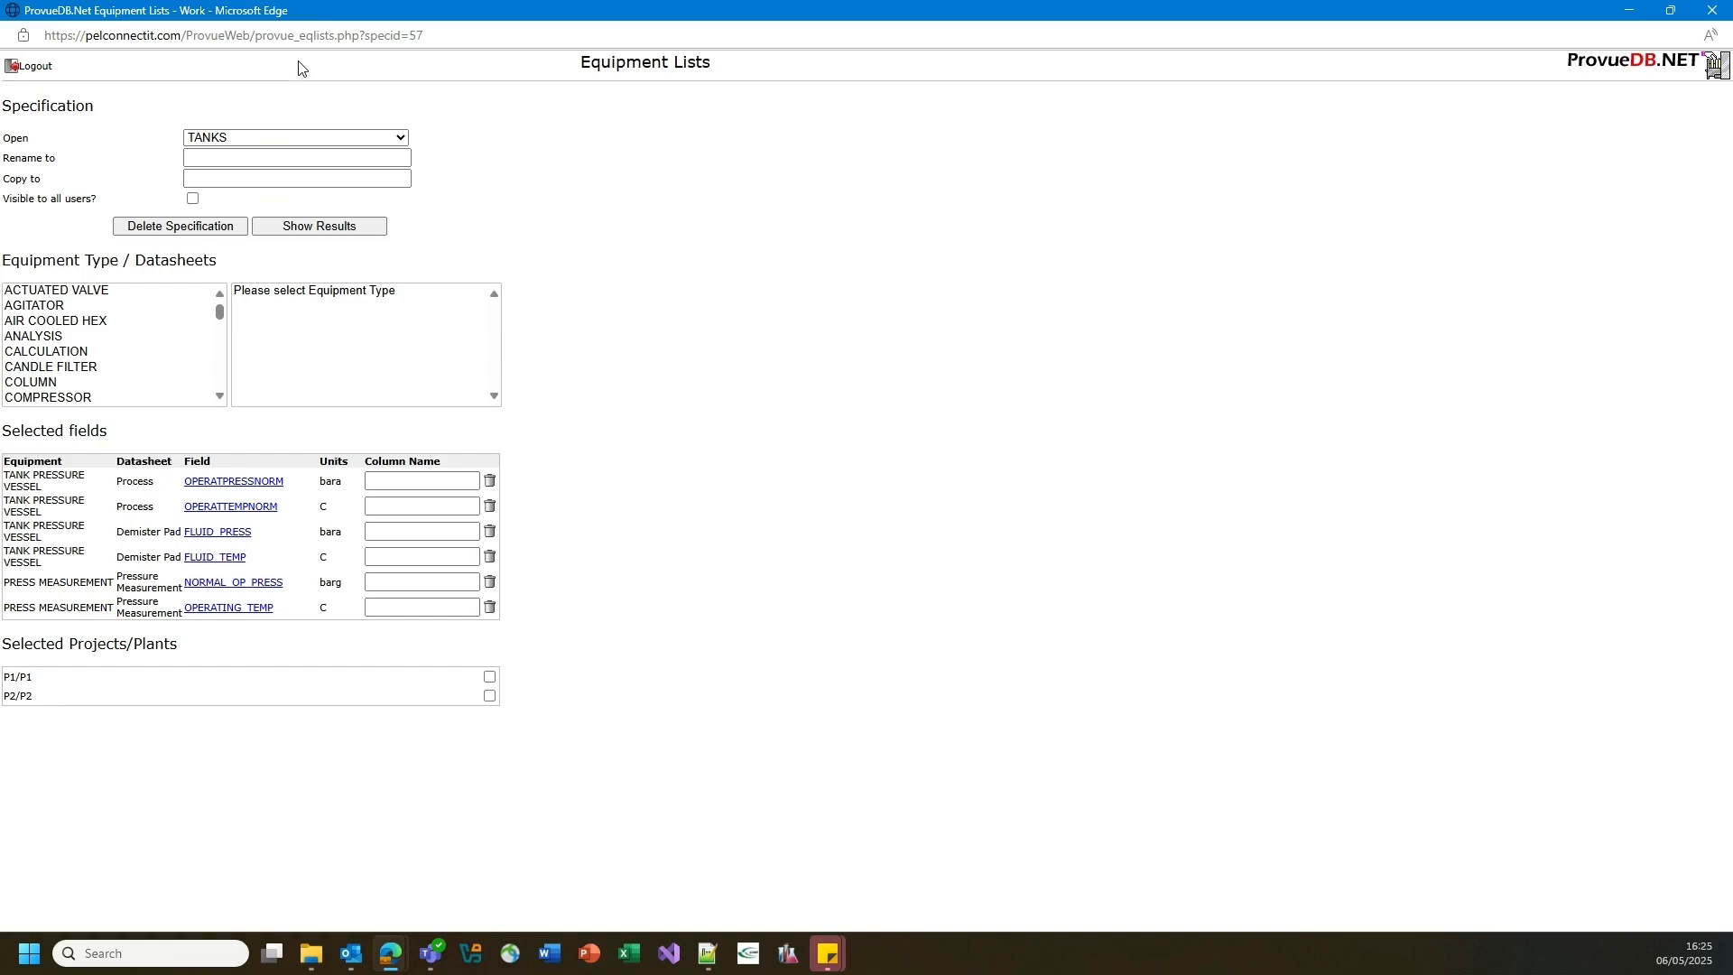
# Name the columns of the two tank Process fields OP. PRESSURE and OP. TEMPERATURE
pyautogui.click(451, 481)
pyautogui.write('OP. PRESSURE')
pyautogui.press('Tab')
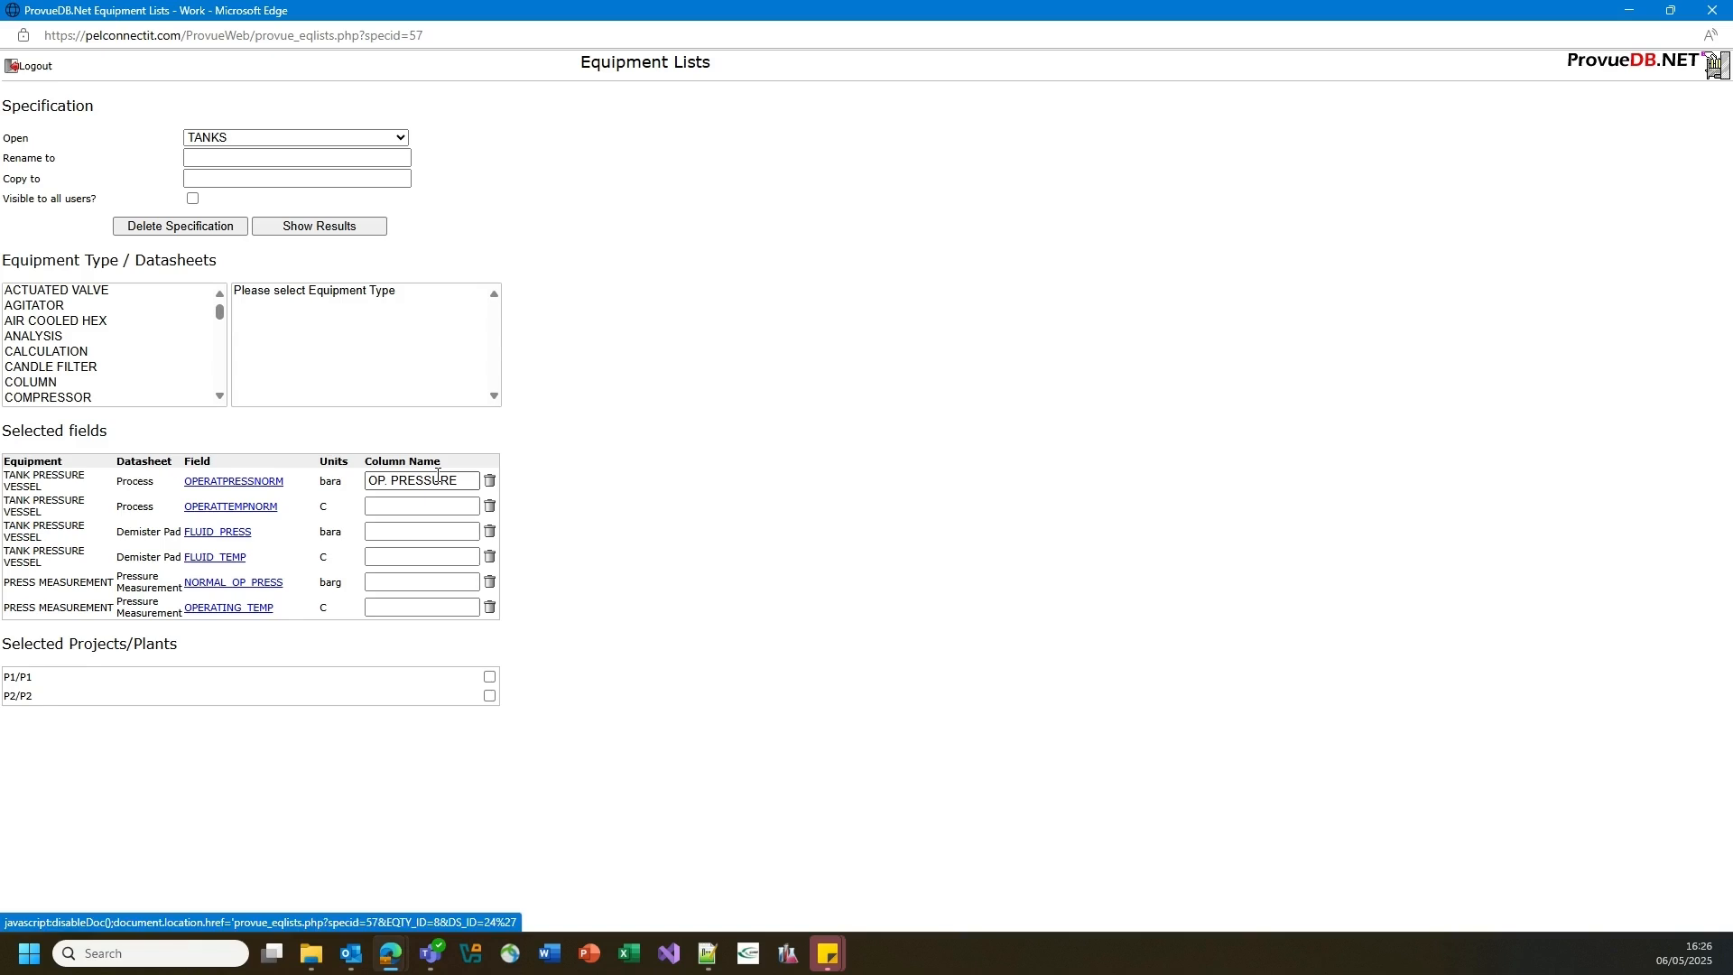
pyautogui.click(418, 505)
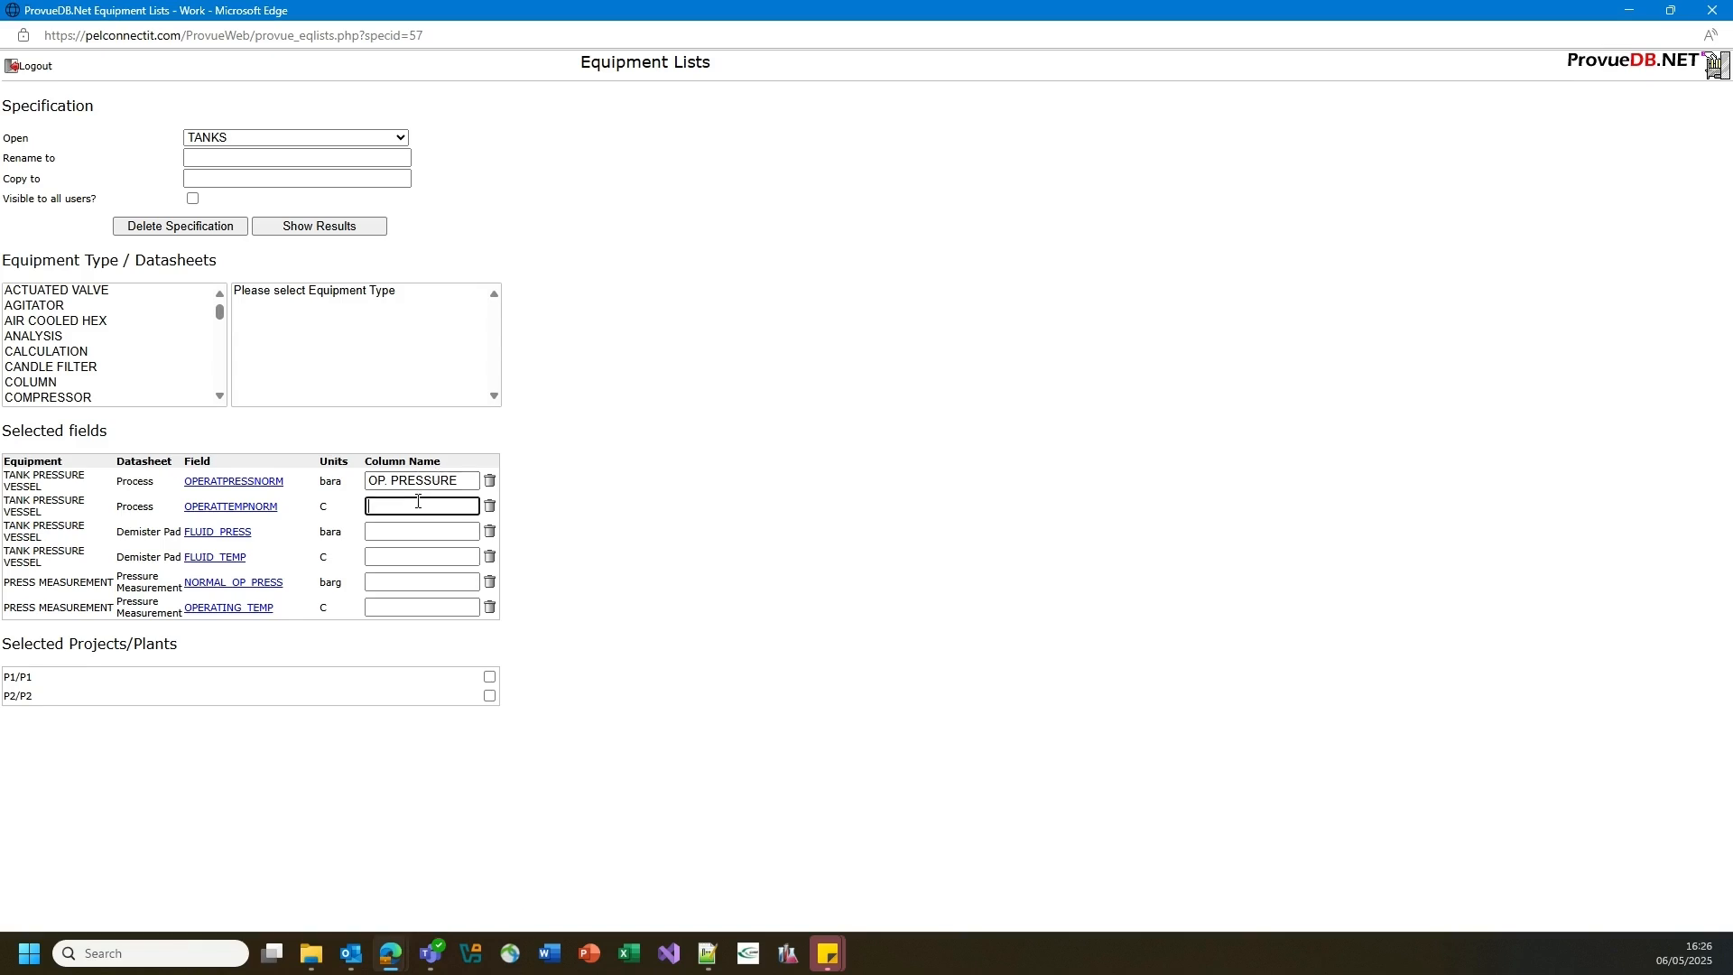
pyautogui.write('OP. TEMPERATURE')
# Name the Demister Pad columns OP. PRESSURE for FLUID_PRESS and OP. TEMPERATURE for FLUID_TEMP
pyautogui.click(417, 533)
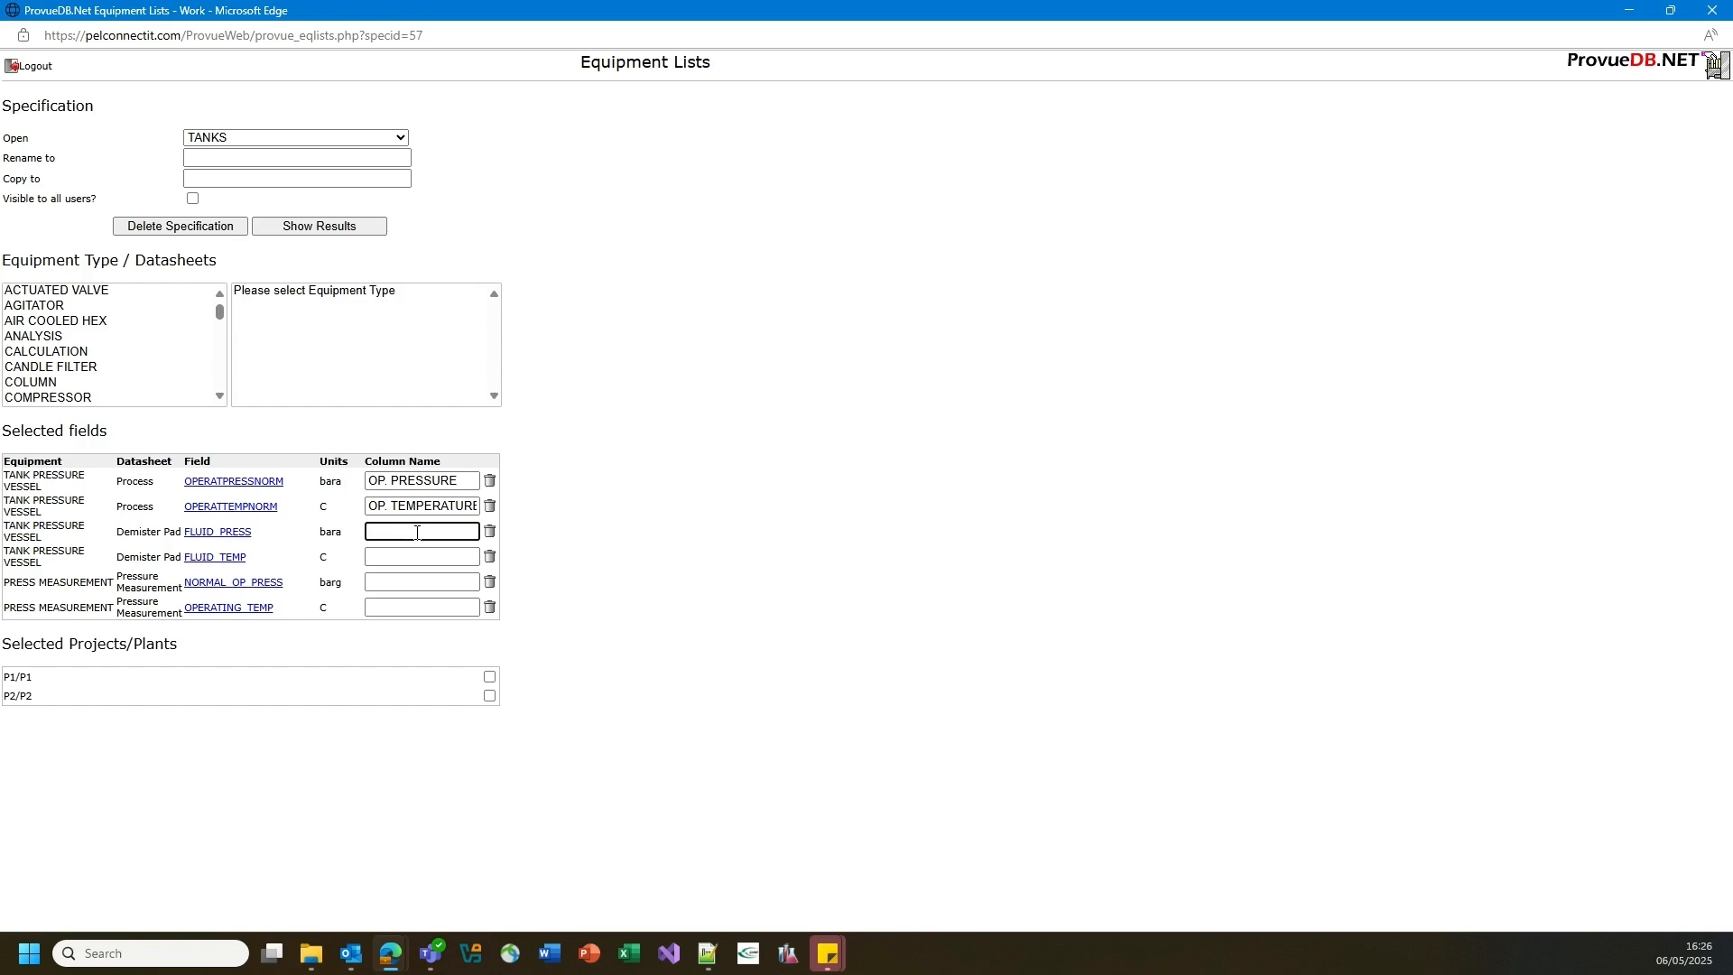
pyautogui.write('OP. PRESSURE')
pyautogui.click(420, 555)
pyautogui.write('OP. TEMPERATURE')
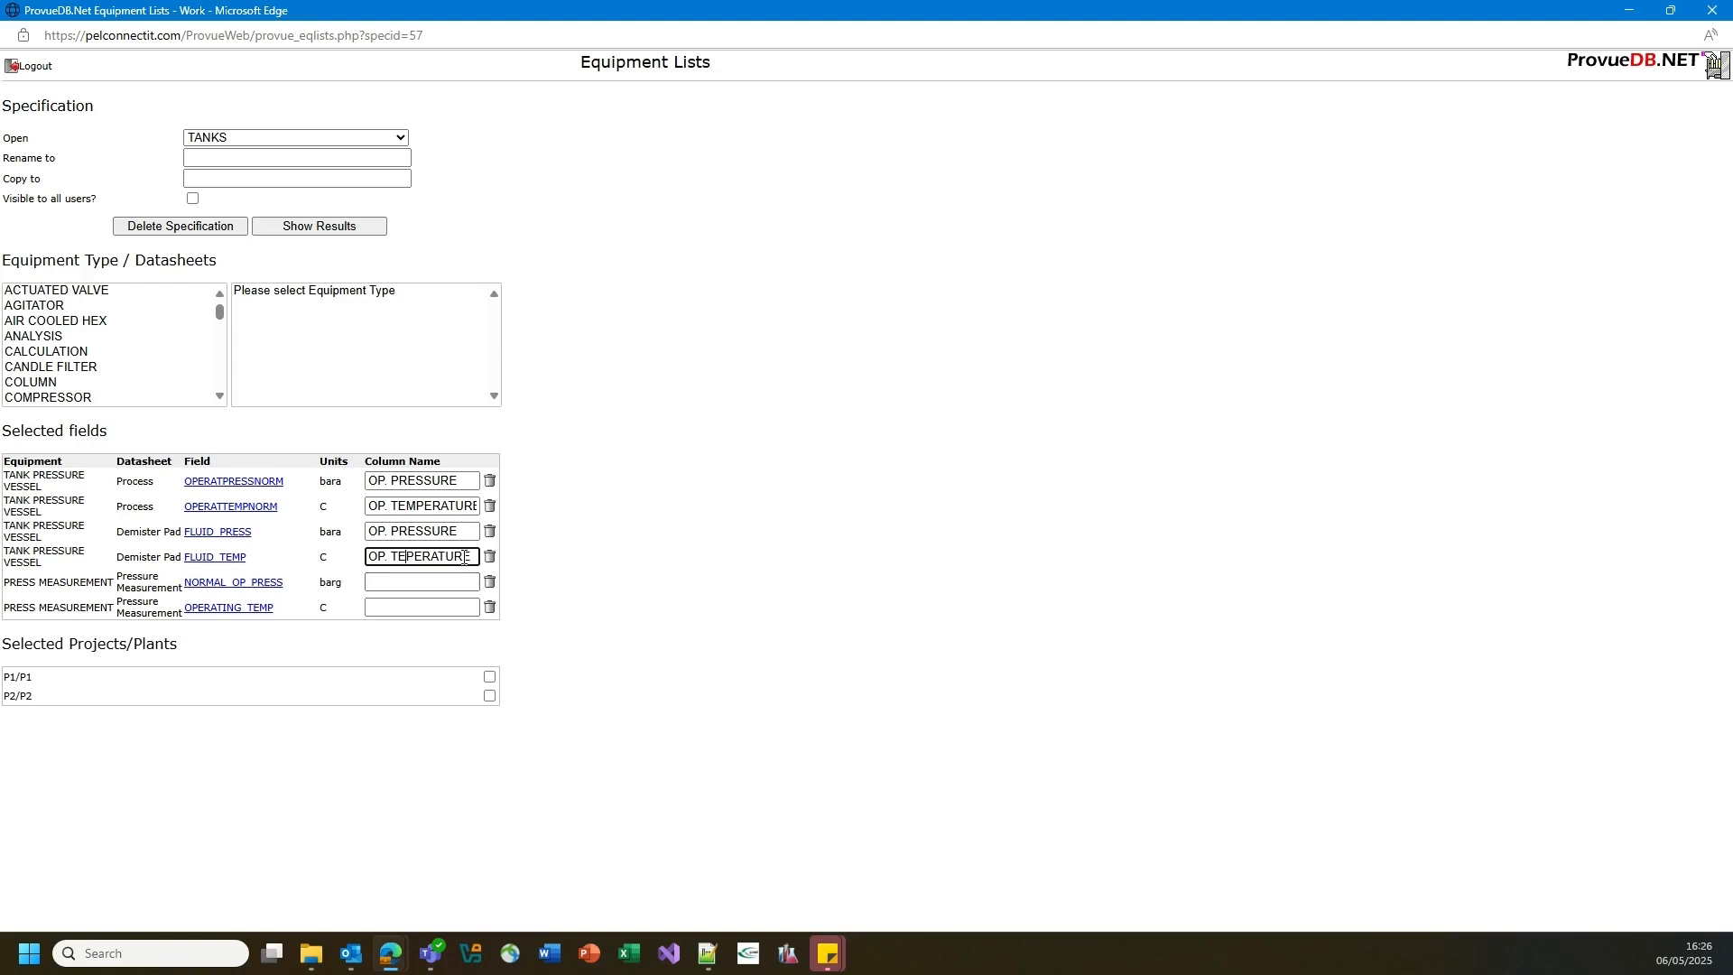
pyautogui.write('M')
# Name the Pressure Measurement columns OP. PRESSURE for NORMAL_OP_PRESS and OP. TEMPERATURE for OPERATING_TEMP
pyautogui.click(444, 580)
pyautogui.write('OP')
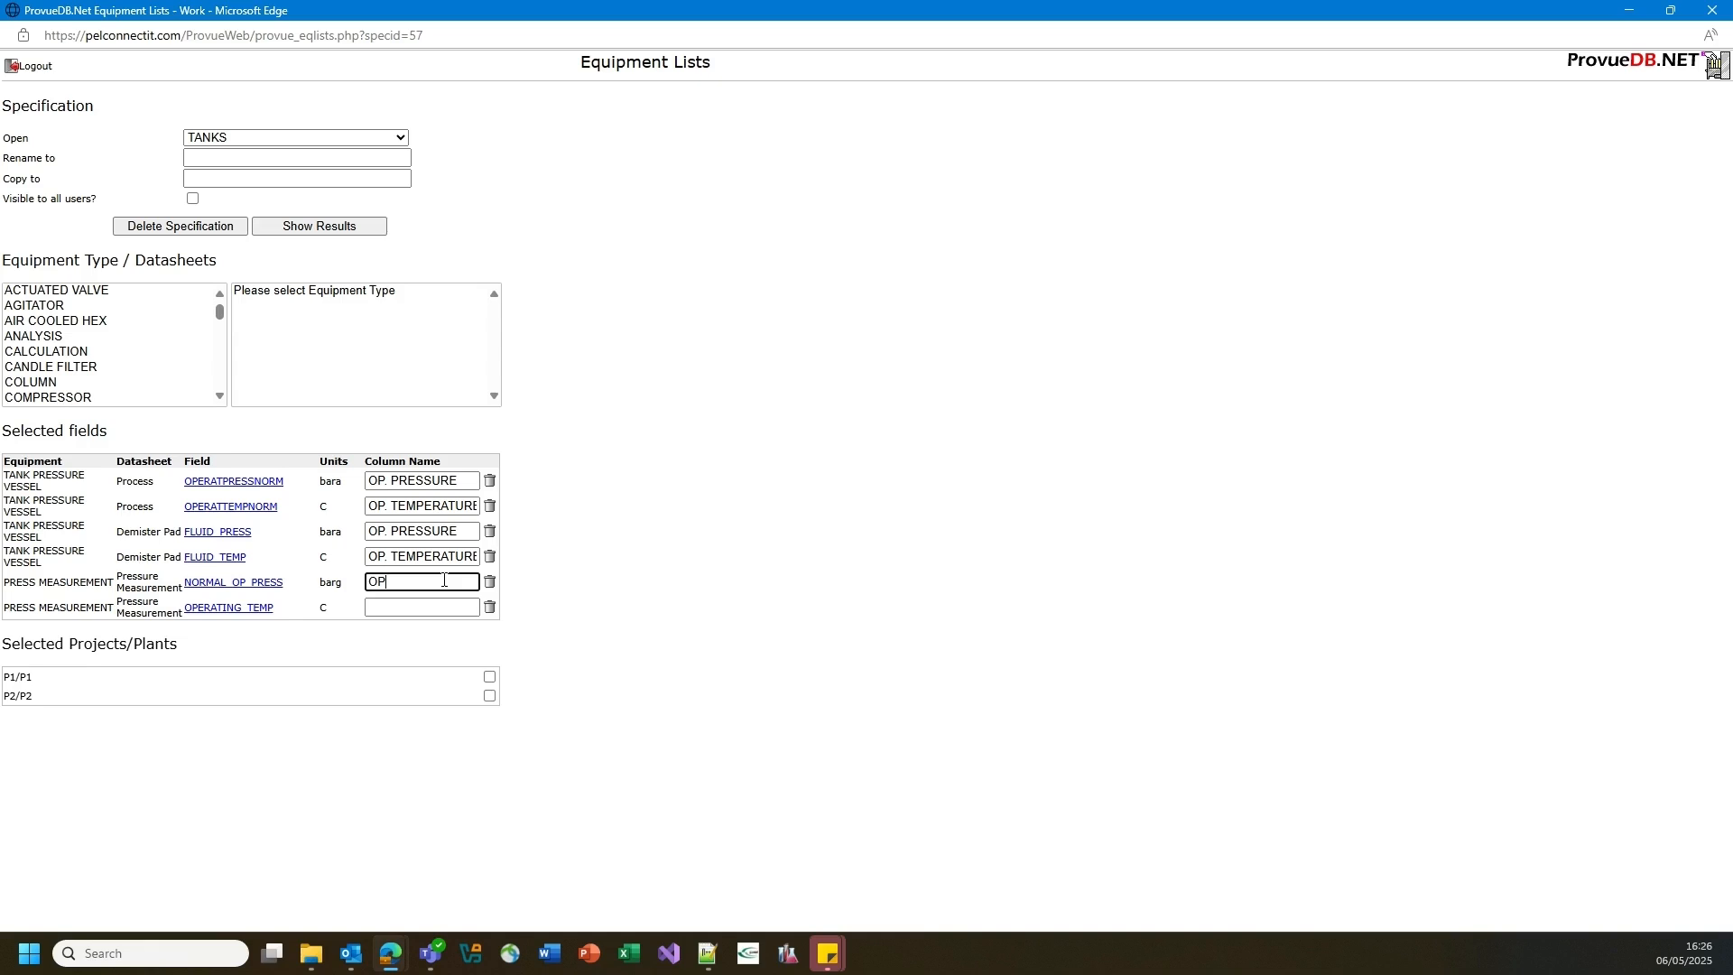
pyautogui.write('. PRESSURE')
pyautogui.click(411, 609)
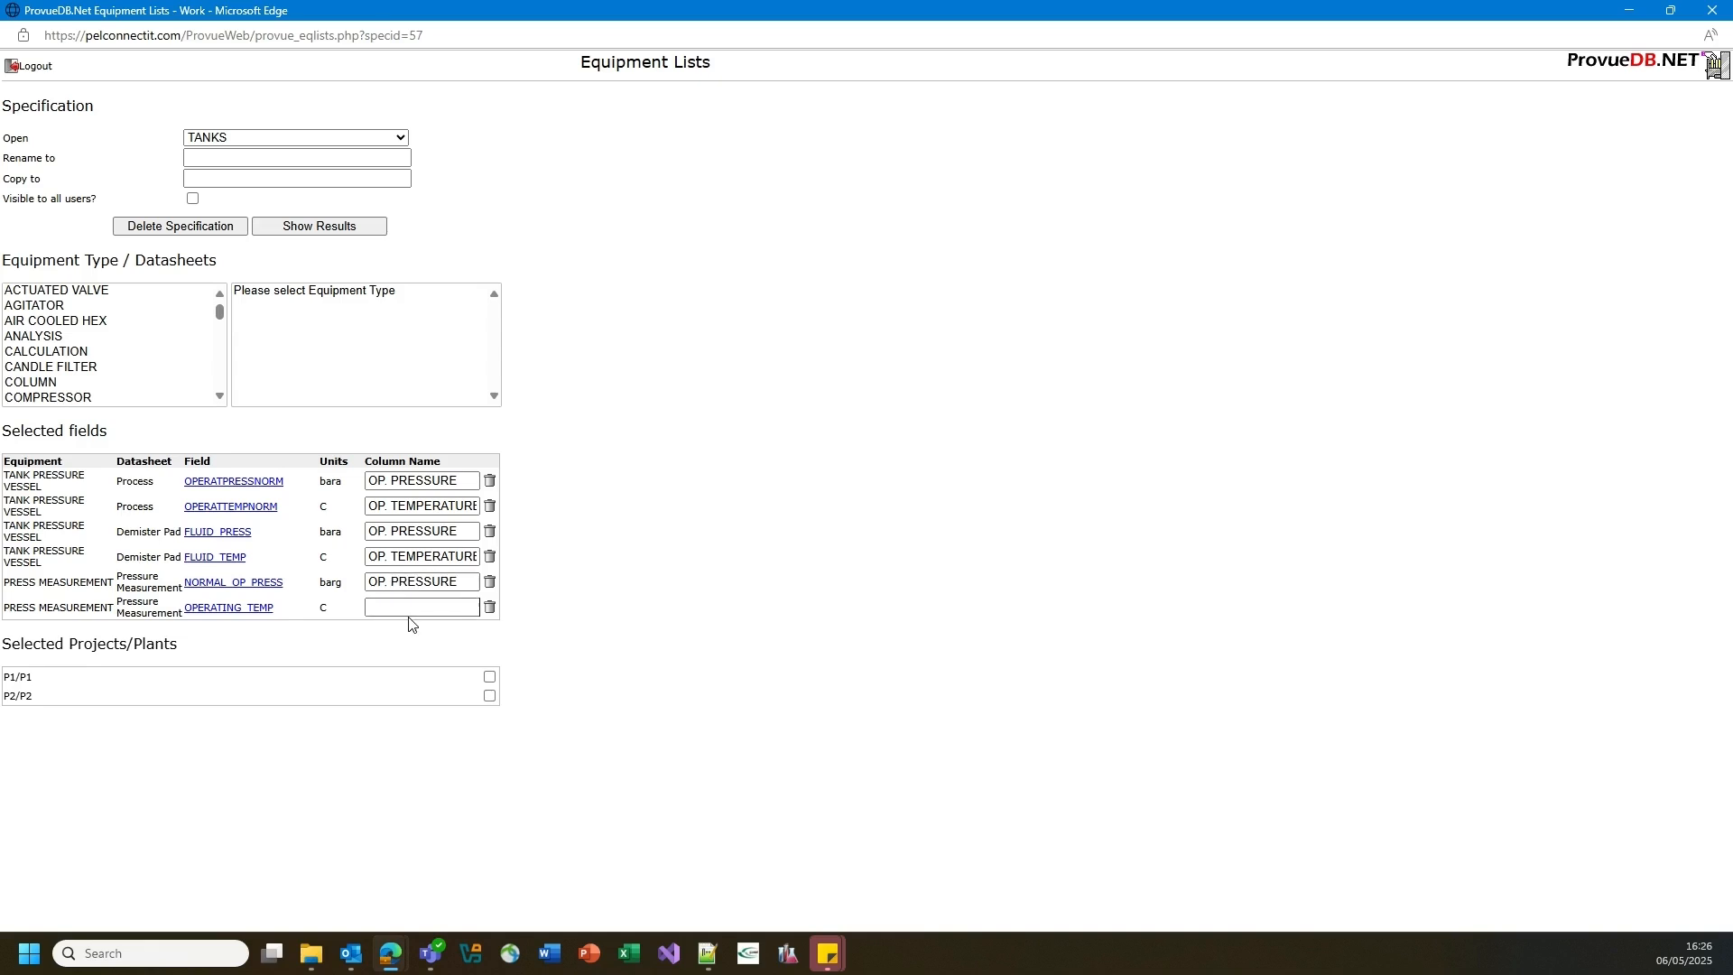
pyautogui.write('OP. TEMPERATURE')
# Show the TANKS results table and set both project and plant of the new equipment row to P1
pyautogui.click(345, 224)
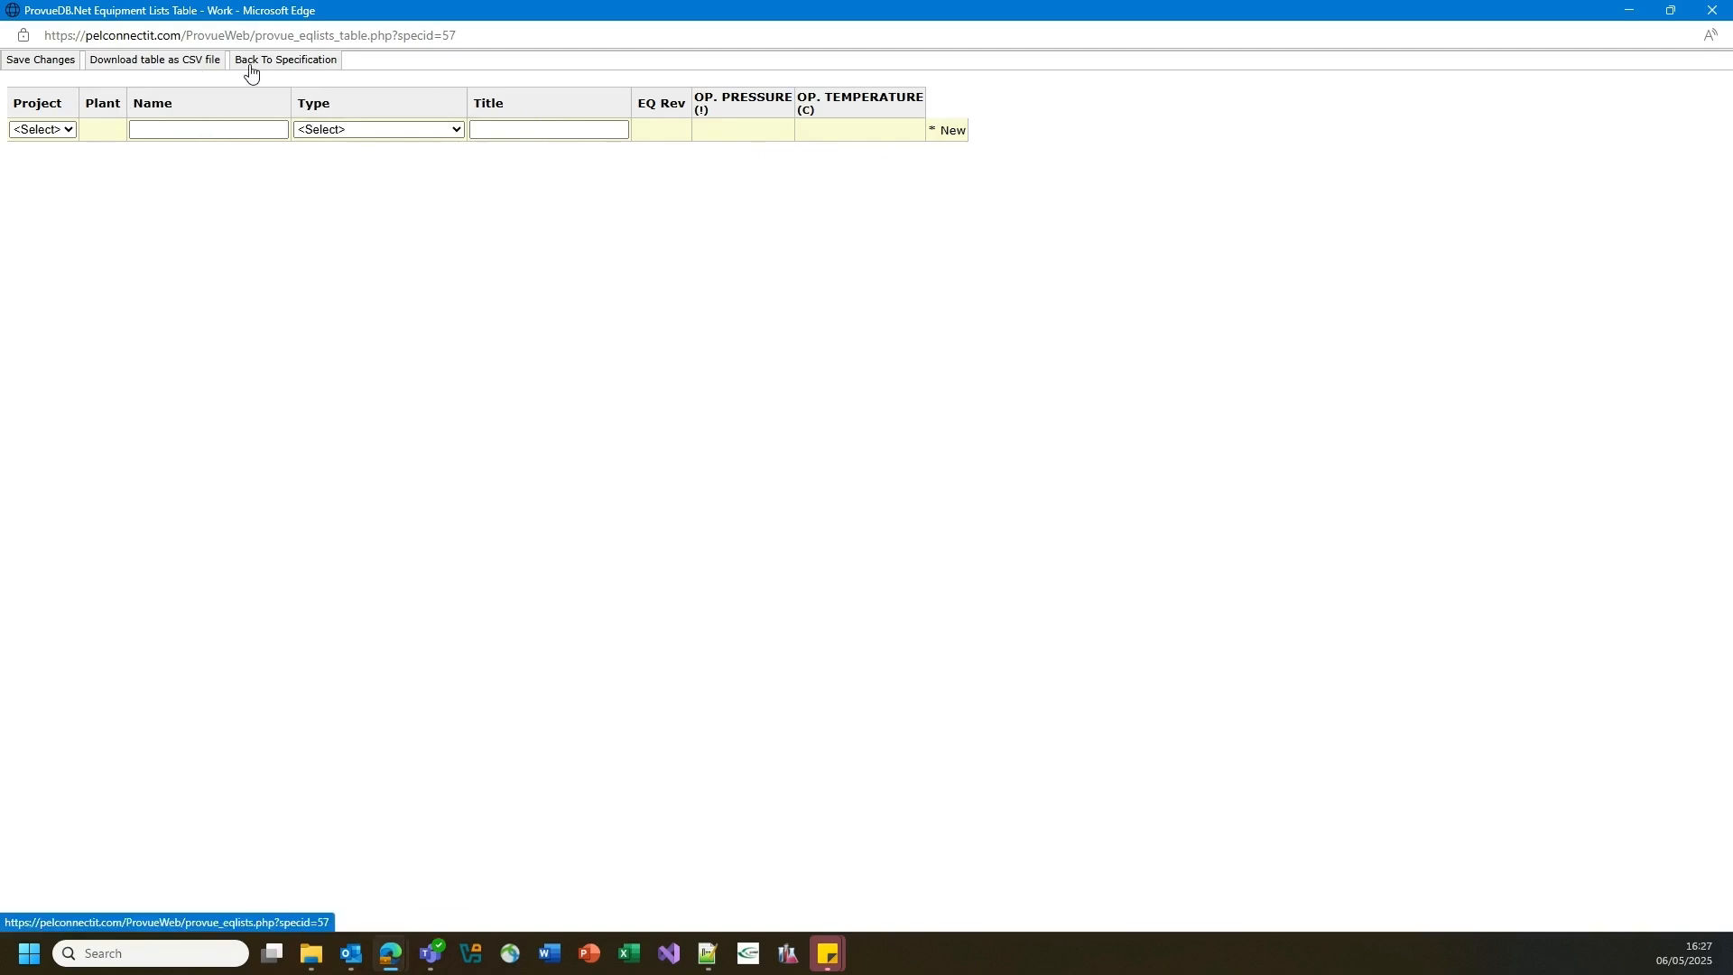
pyautogui.click(56, 130)
pyautogui.click(36, 175)
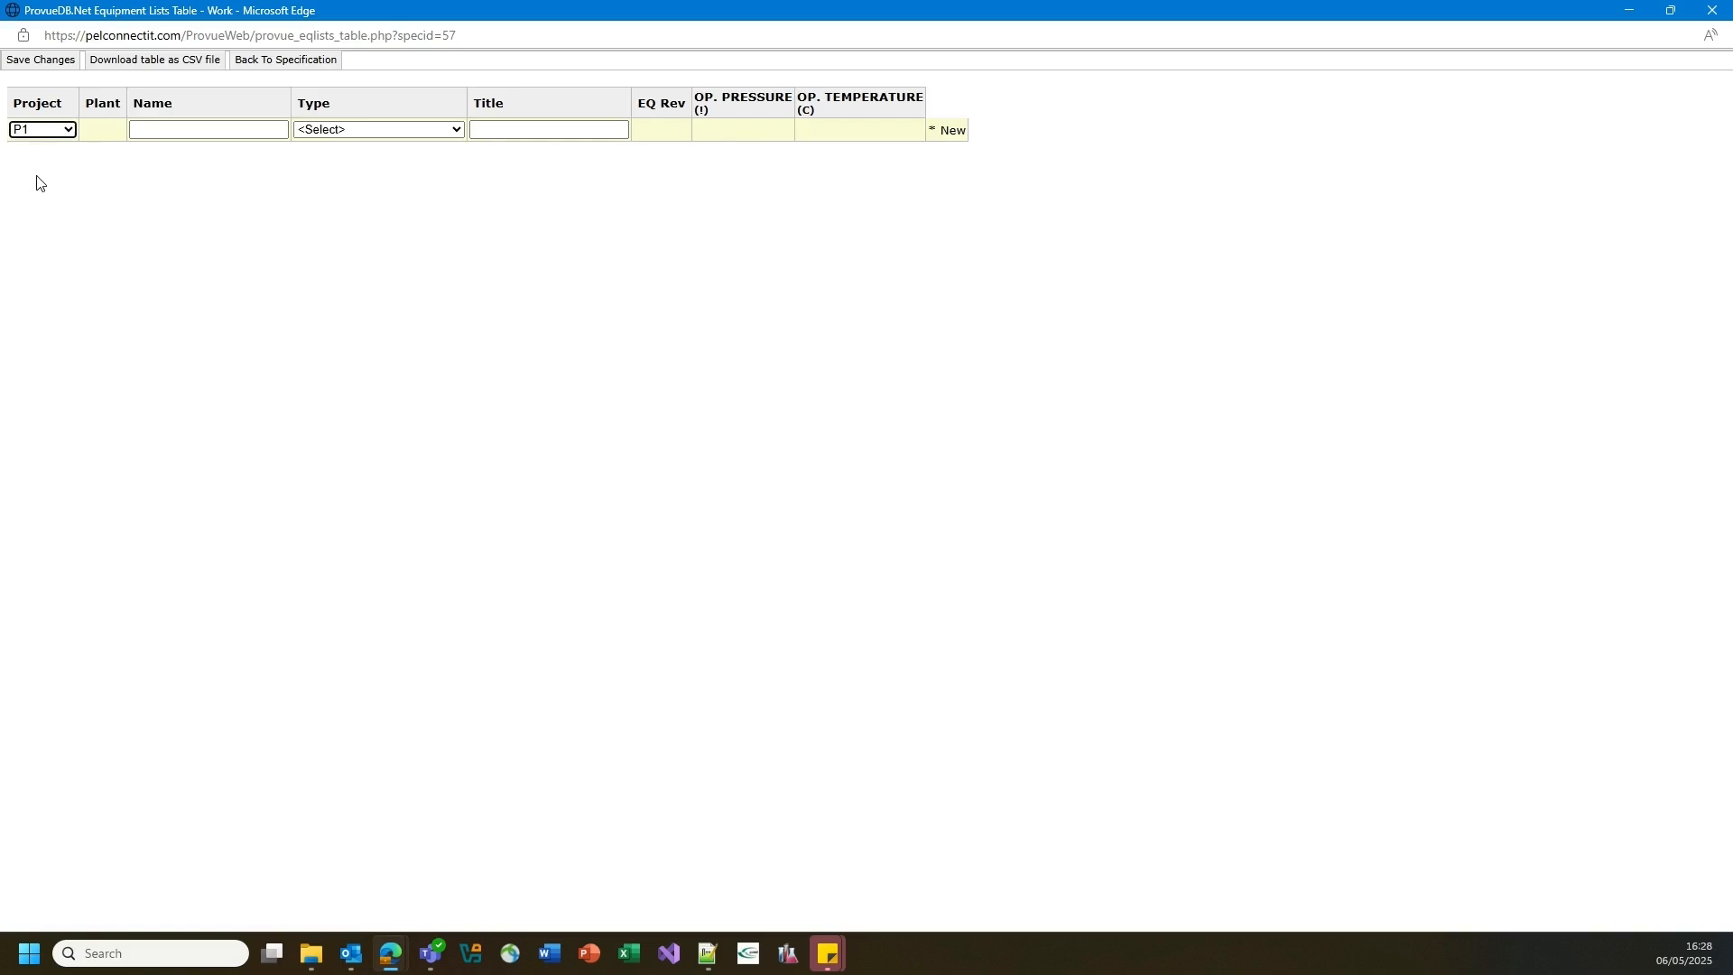
pyautogui.click(111, 132)
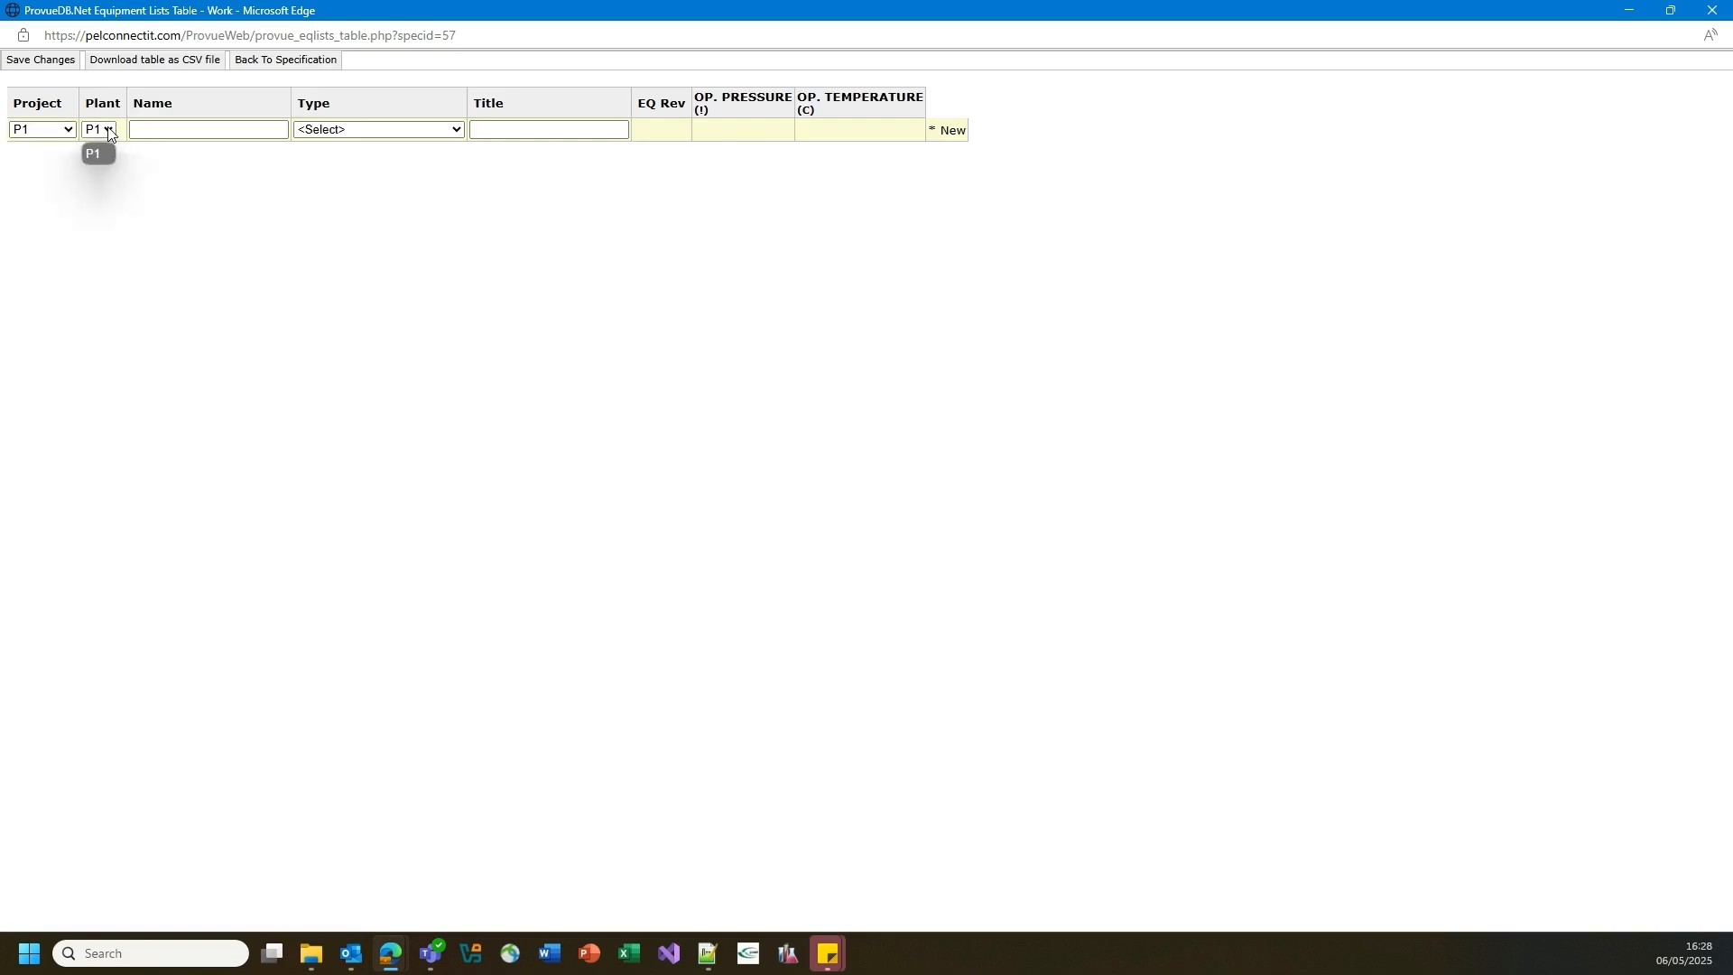
pyautogui.click(108, 132)
# Fill the new row with the name TANK 1, title LIQUID STORAGE TANK 1 and type TANK PRESSURE VESSEL
pyautogui.click(238, 126)
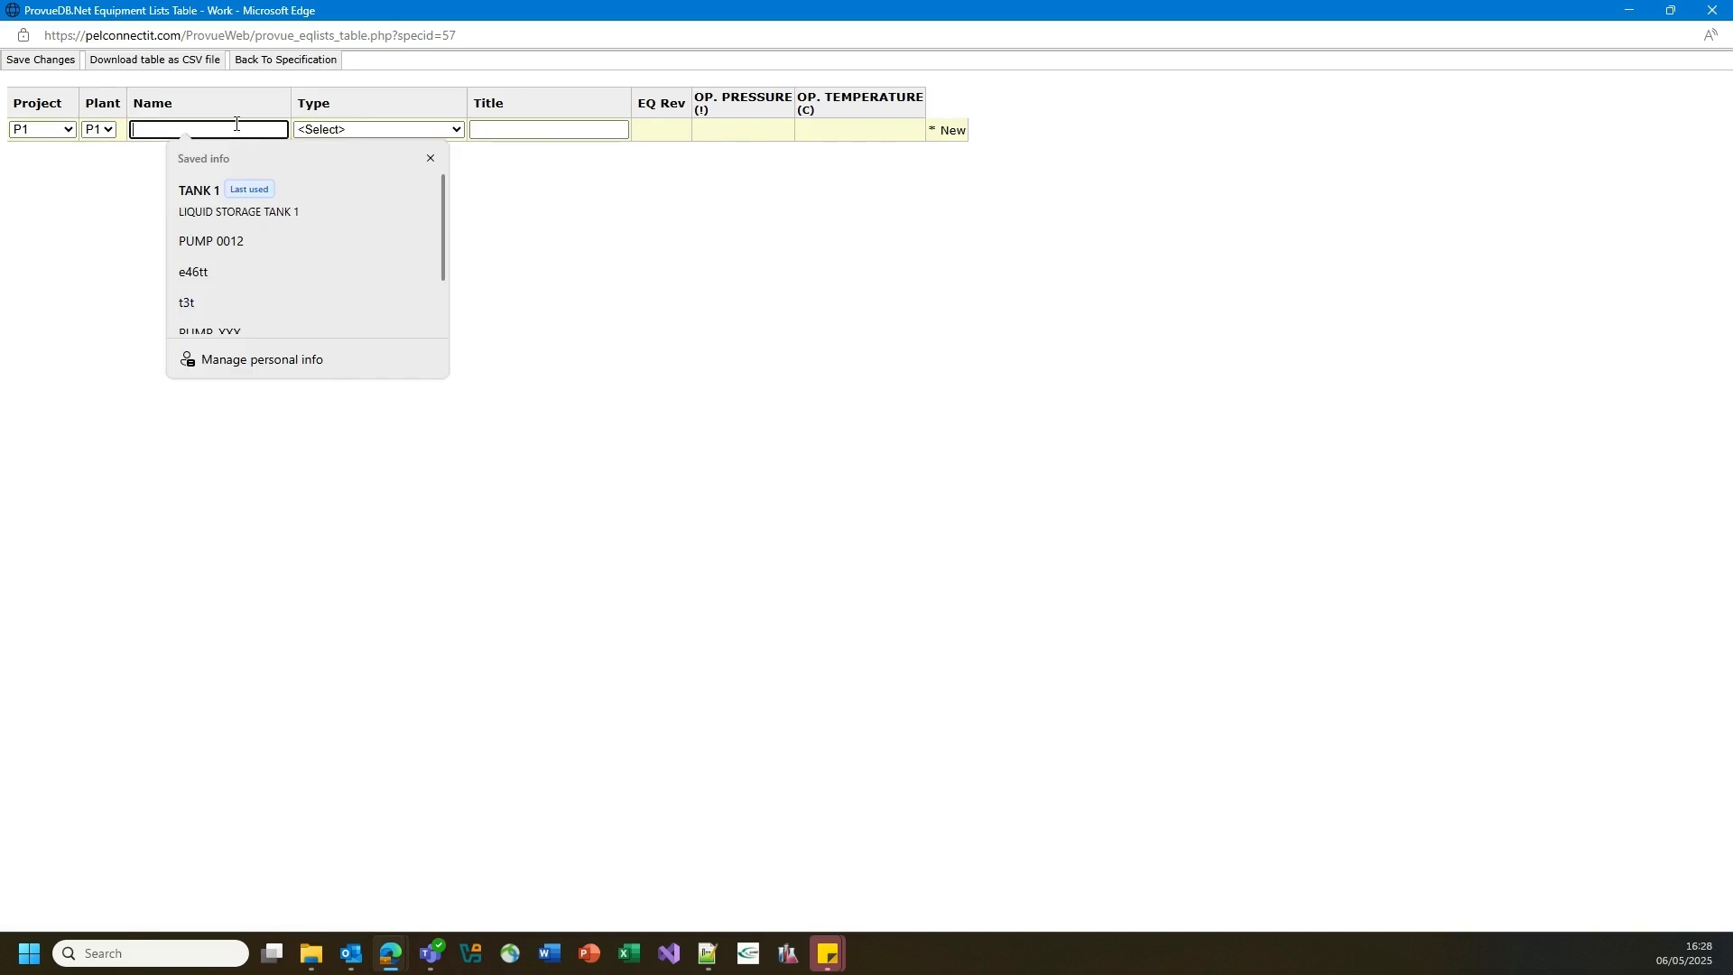
pyautogui.click(199, 192)
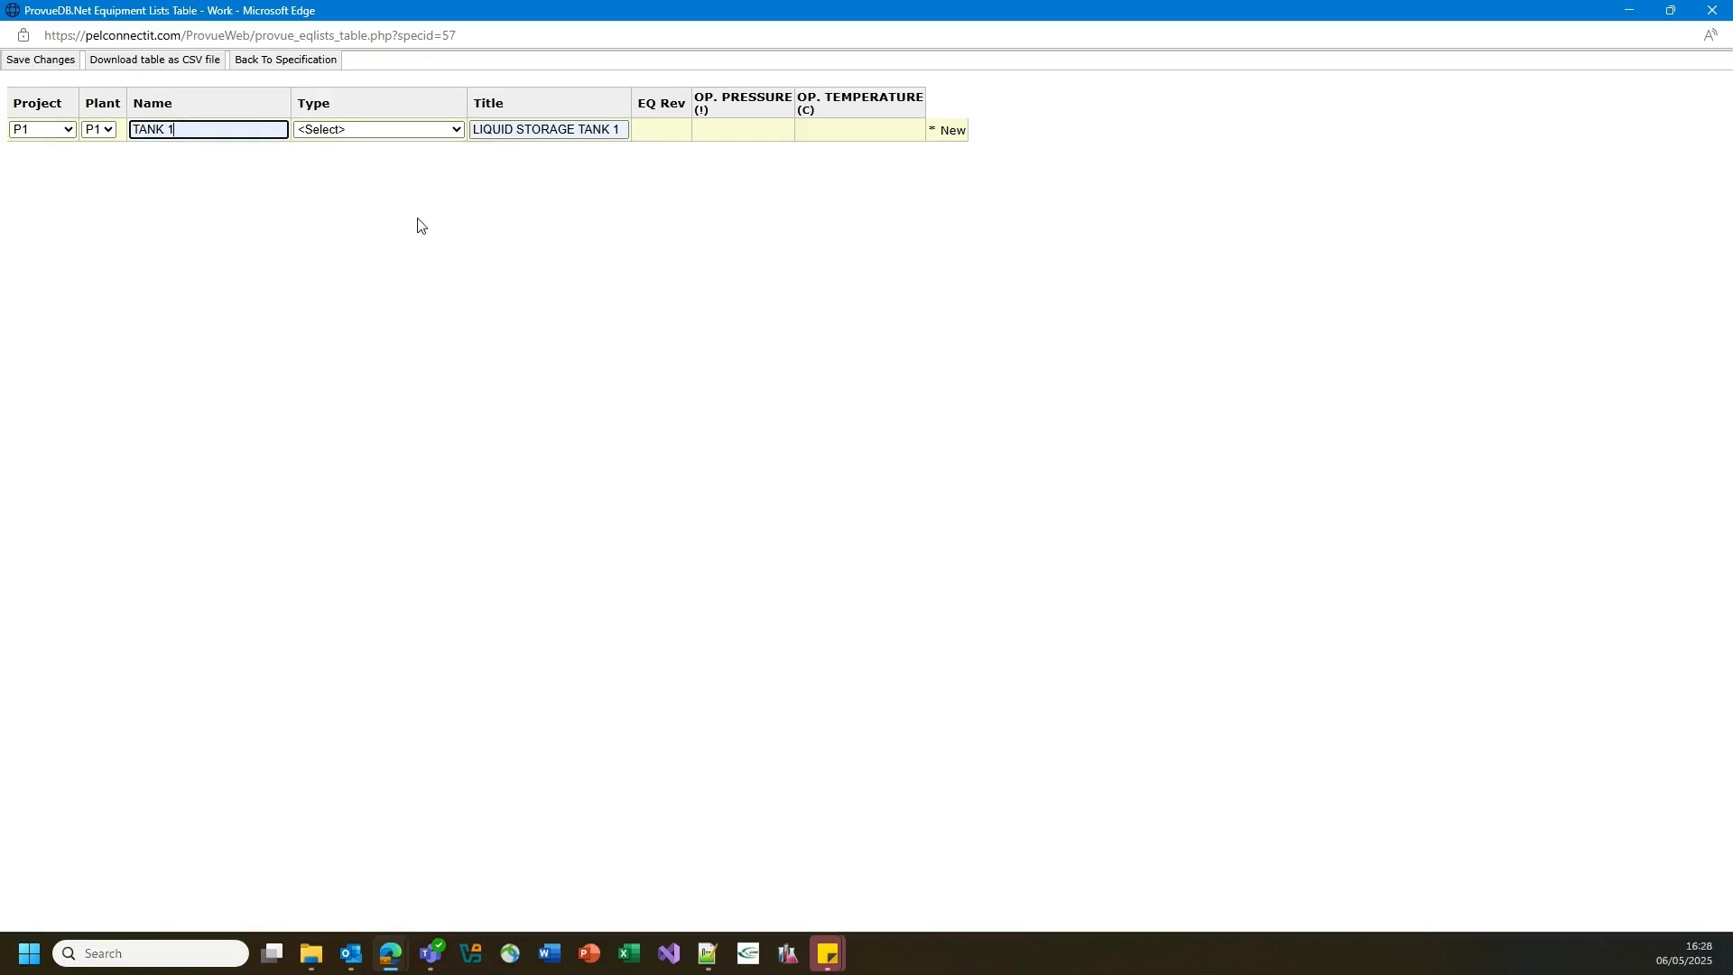
pyautogui.click(364, 131)
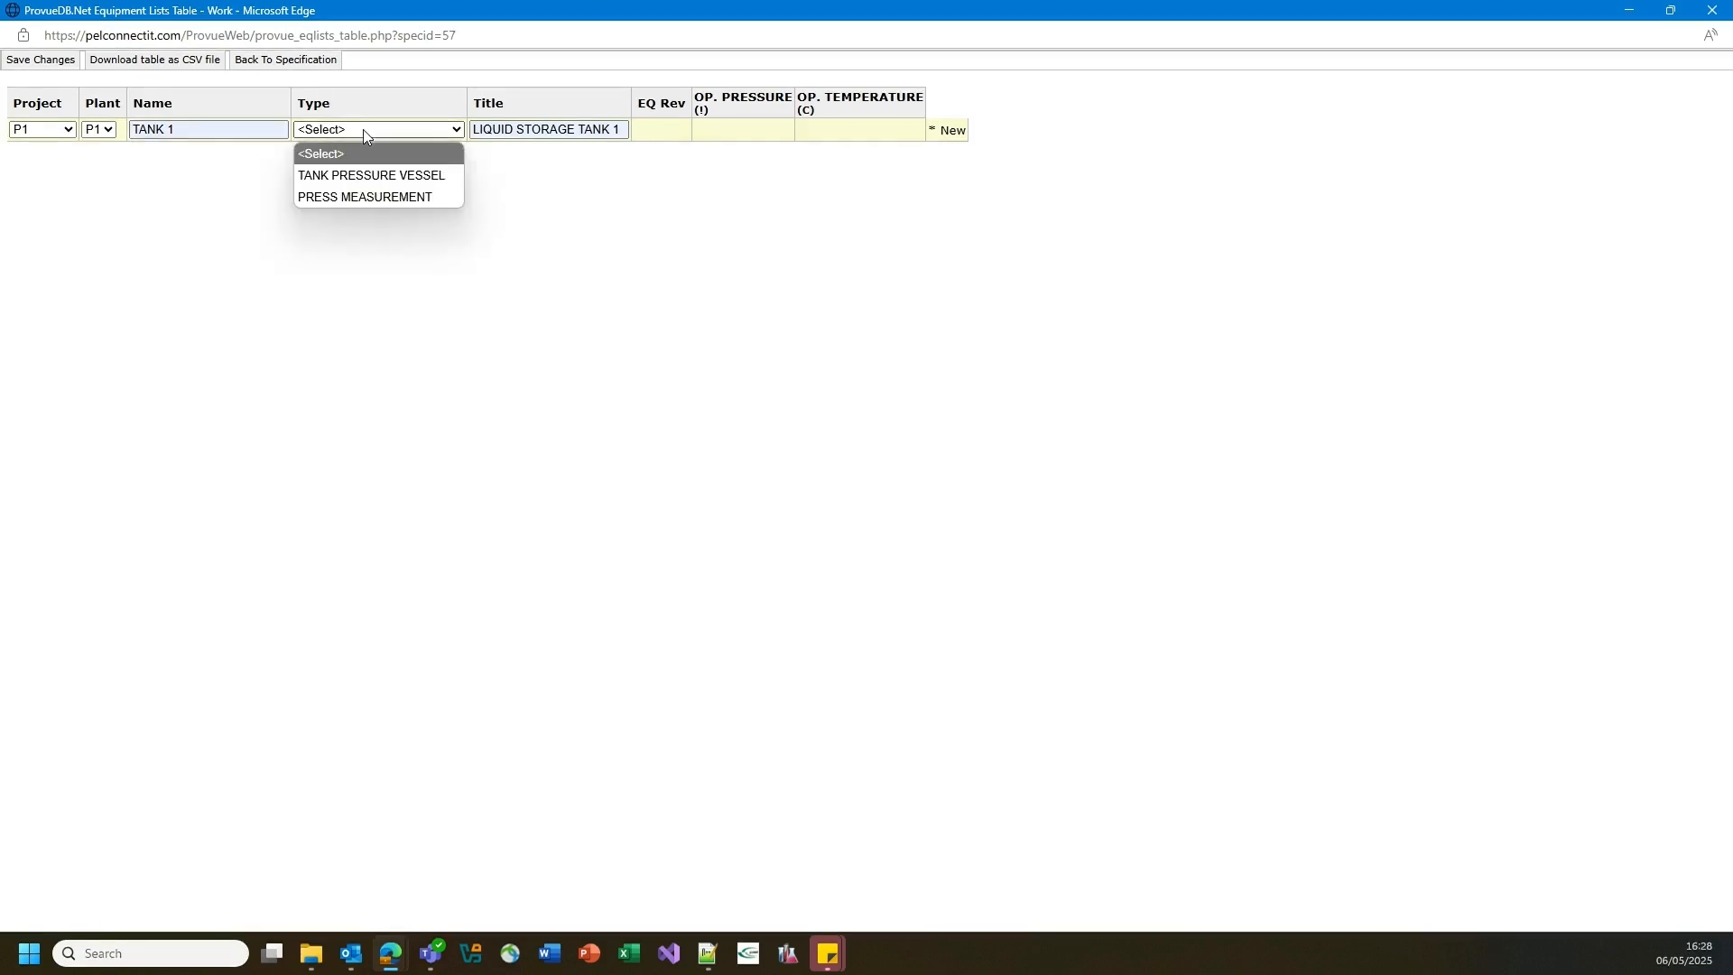
pyautogui.click(364, 177)
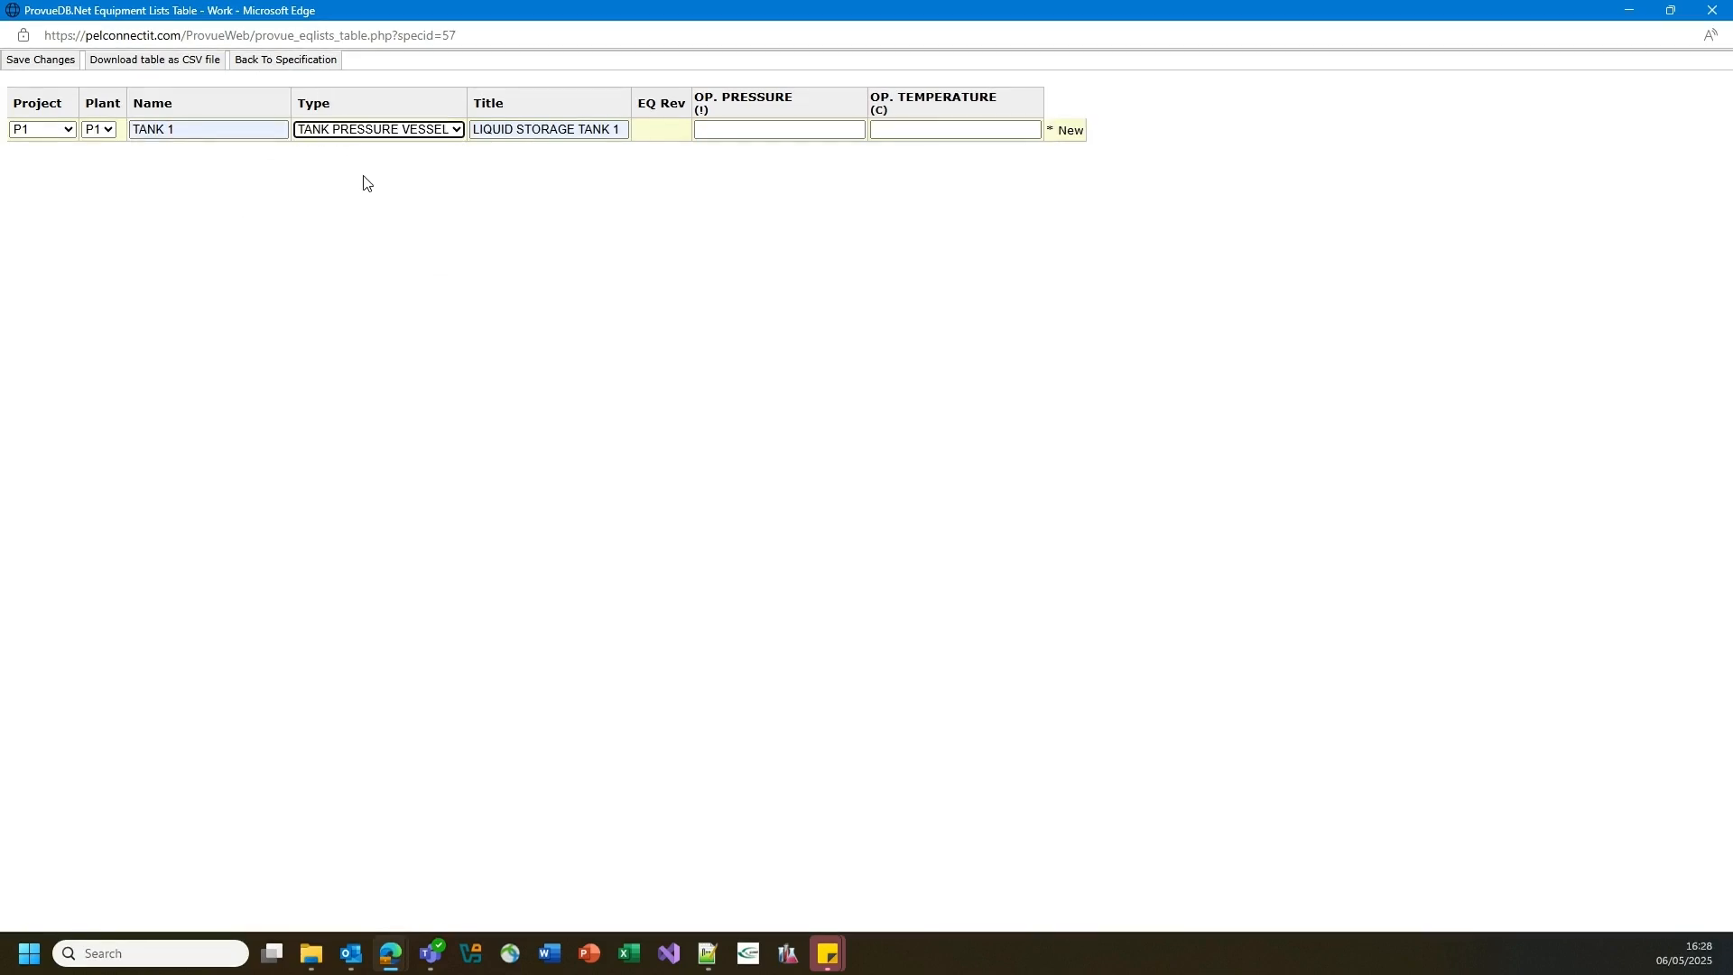
# Set TANK 1's operating pressure to 2 BARG and operating temperature to 30, and save the row
pyautogui.click(721, 132)
pyautogui.write('2 BARG')
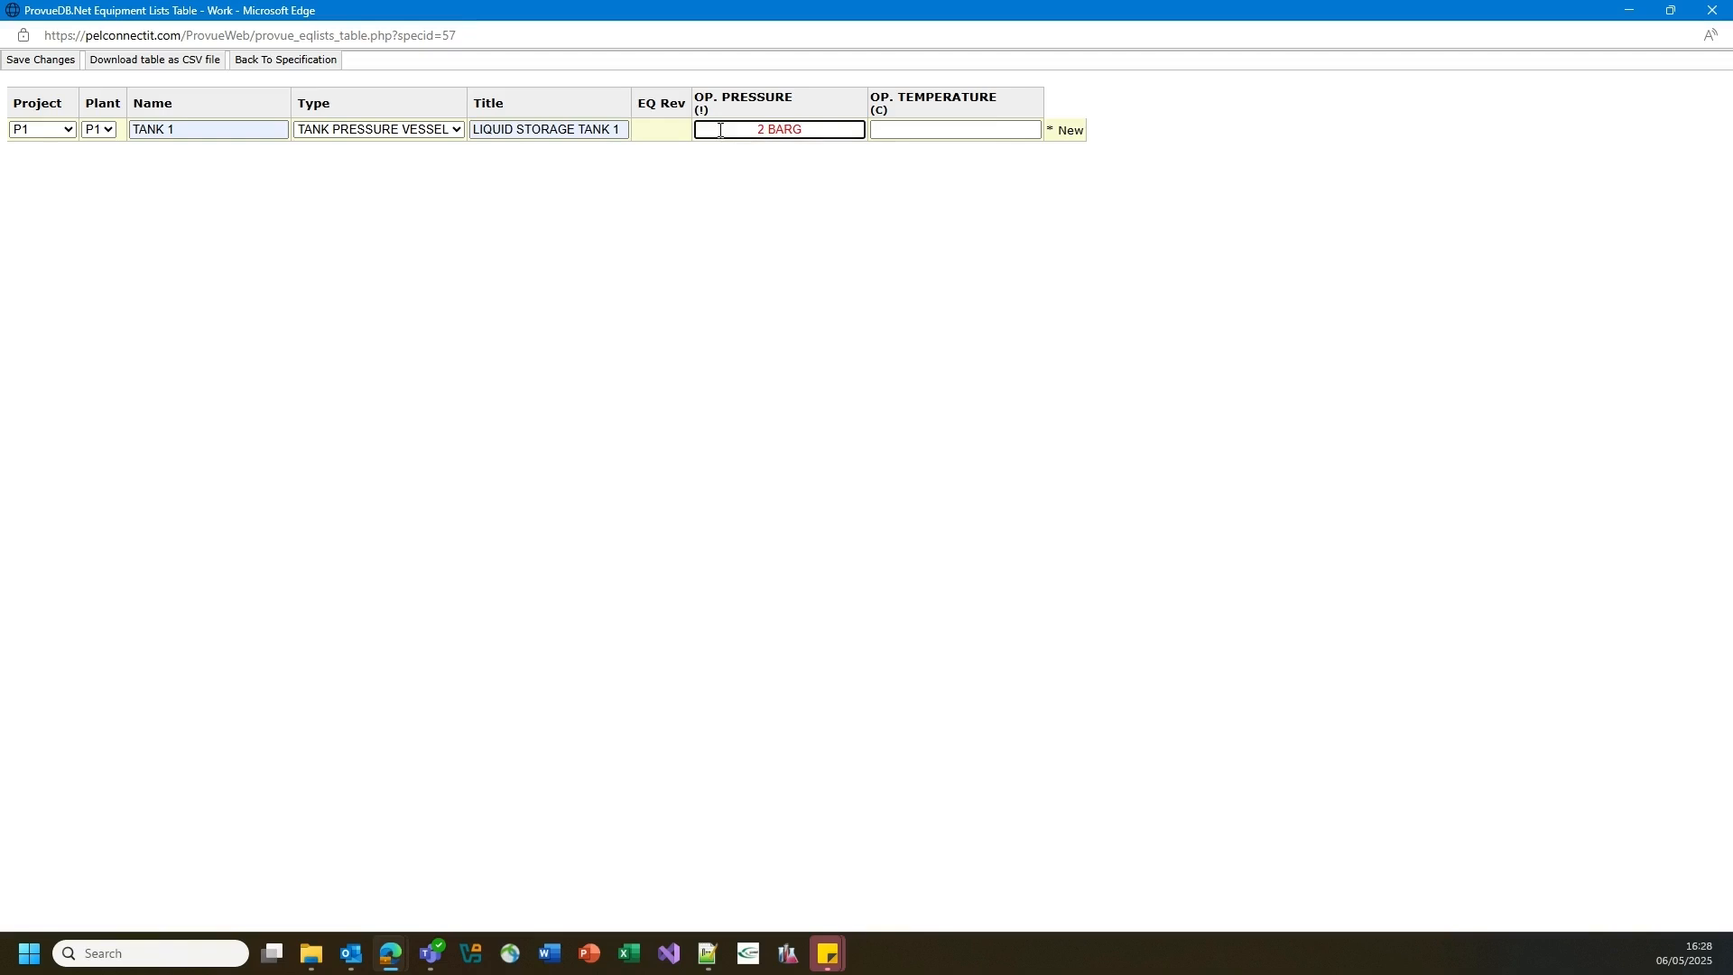
pyautogui.press('Tab')
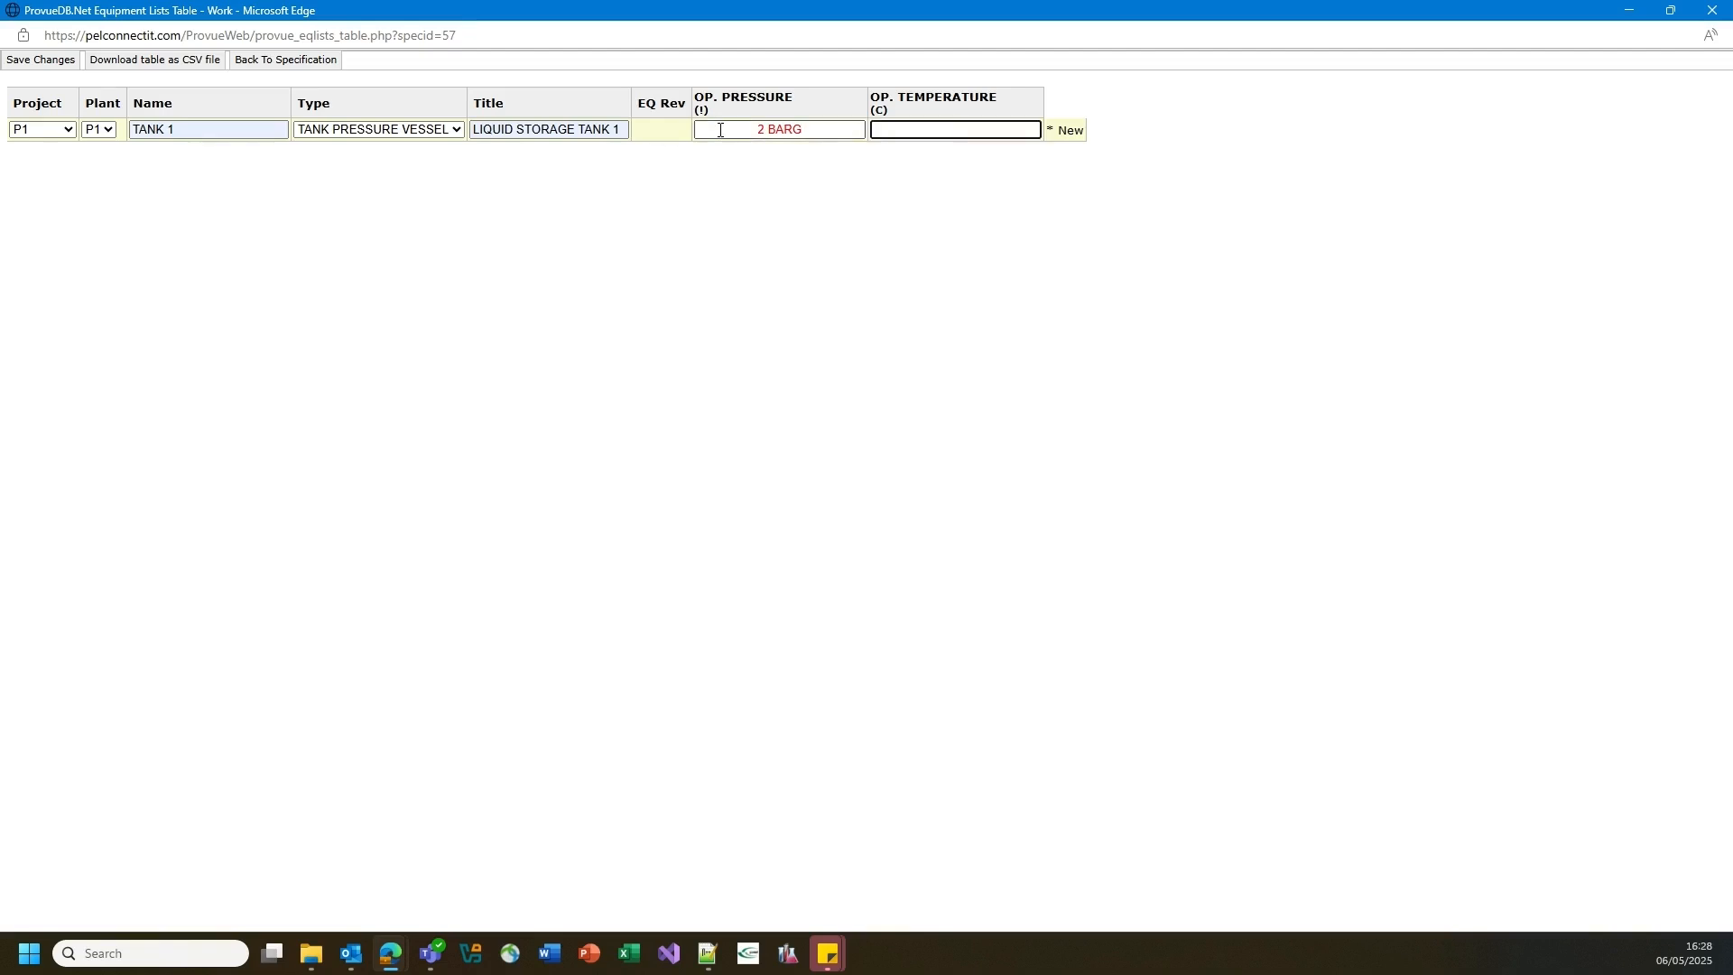
pyautogui.write('30')
pyautogui.click(52, 65)
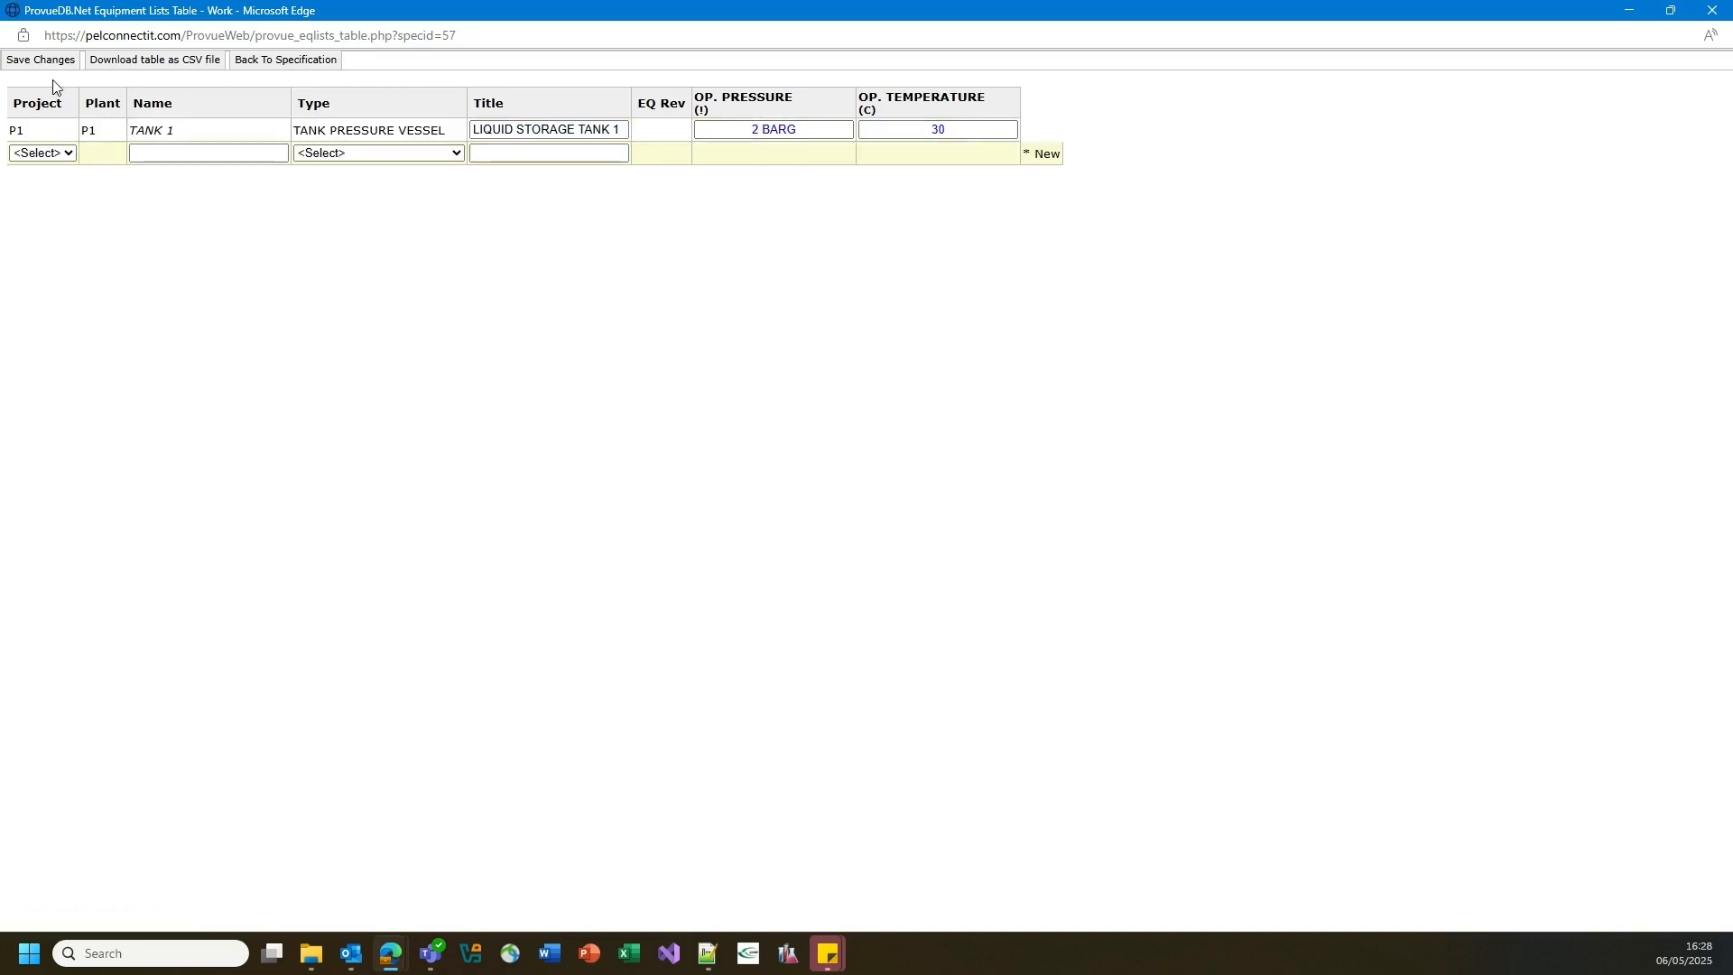
# Start another equipment row under project P1 and plant P1, named PI 1
pyautogui.click(60, 154)
pyautogui.click(31, 198)
pyautogui.click(100, 152)
pyautogui.click(96, 173)
pyautogui.click(162, 154)
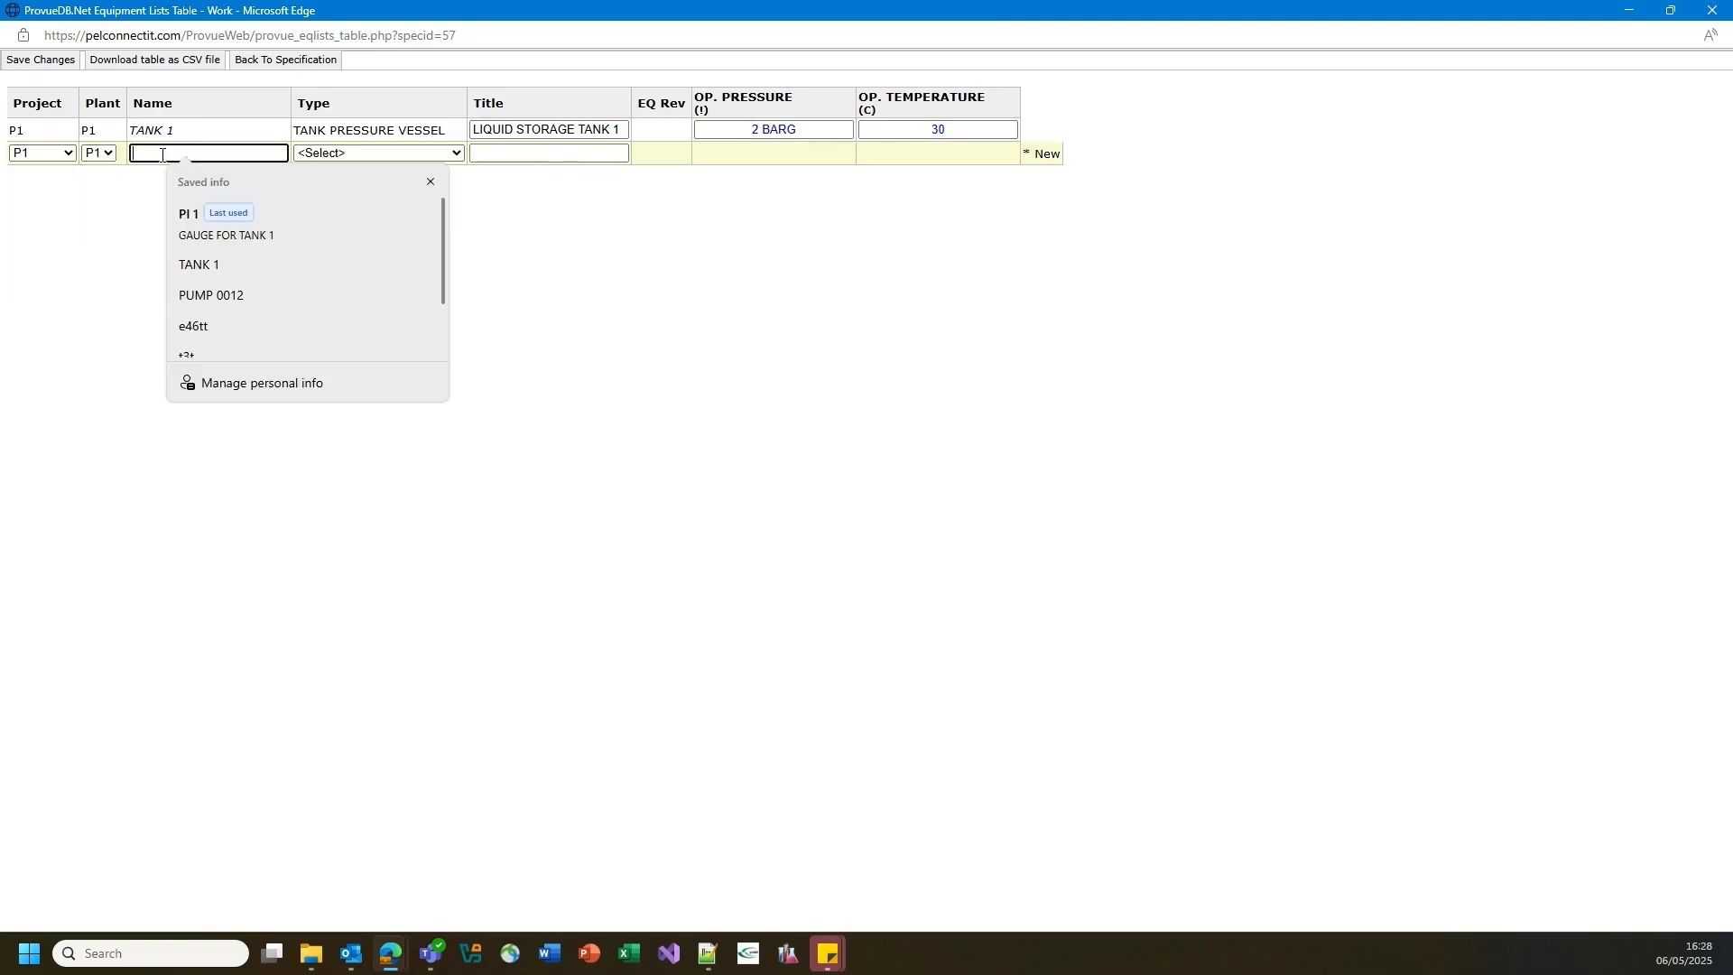
pyautogui.write('PI 1')
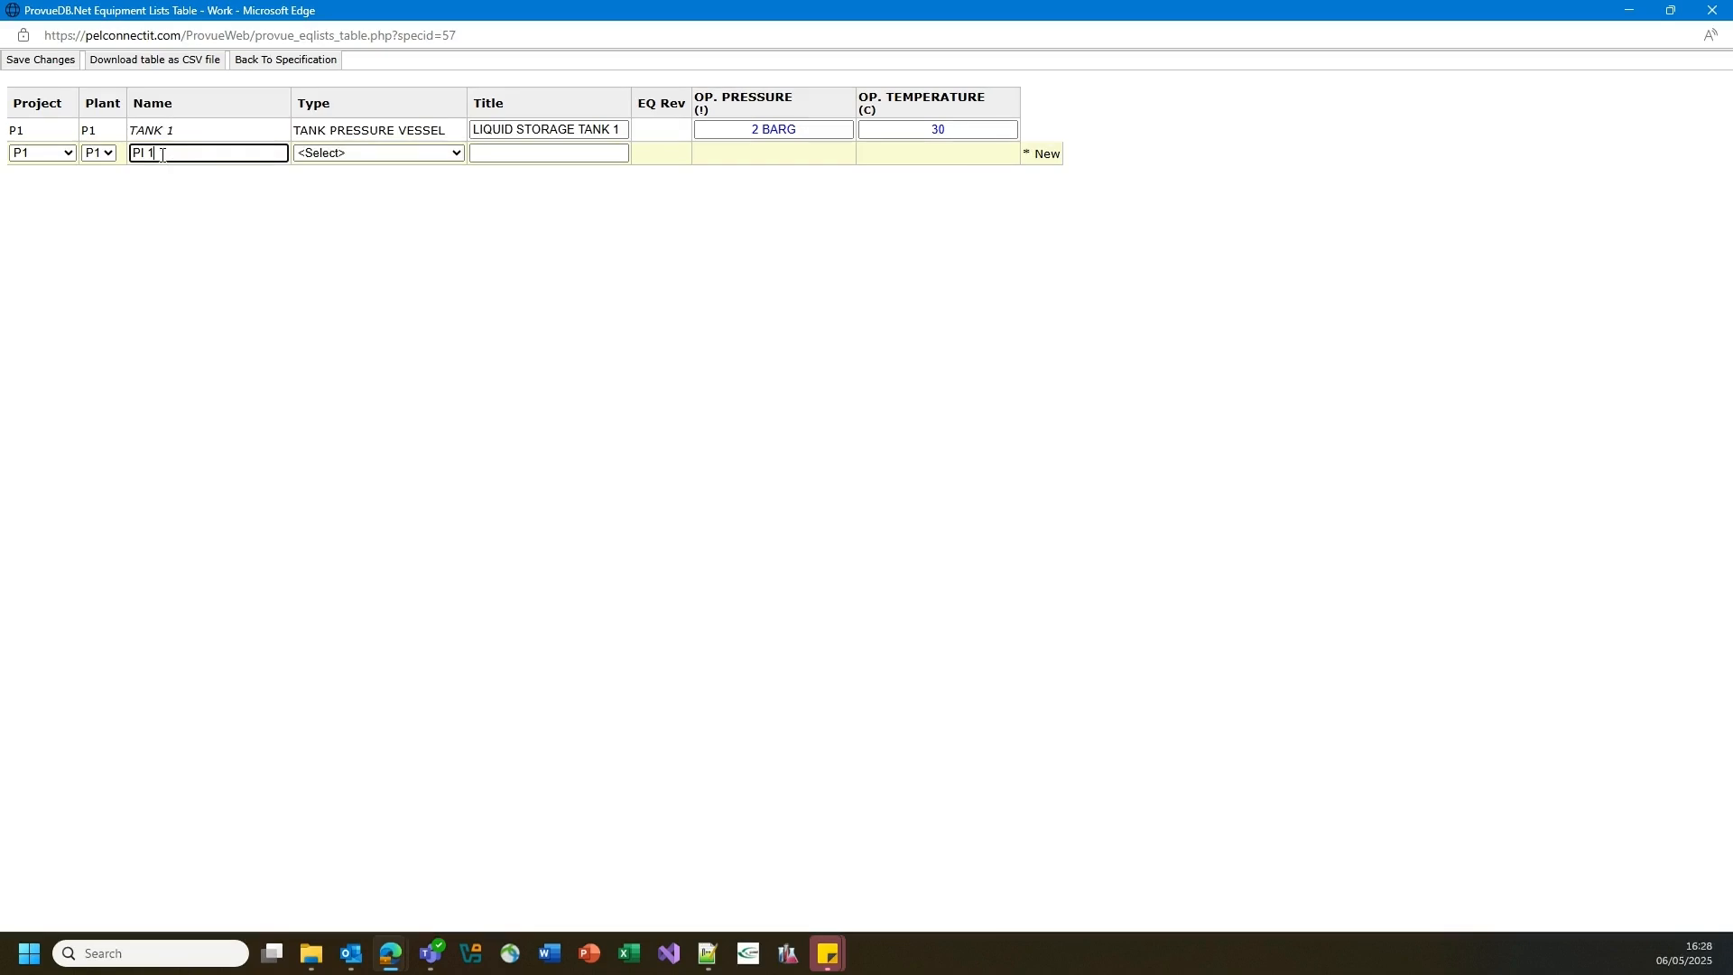
# Give PI 1 the type PRESS MEASUREMENT and the title Pressure measurement for Tank 1
pyautogui.click(458, 155)
pyautogui.click(380, 219)
pyautogui.click(507, 154)
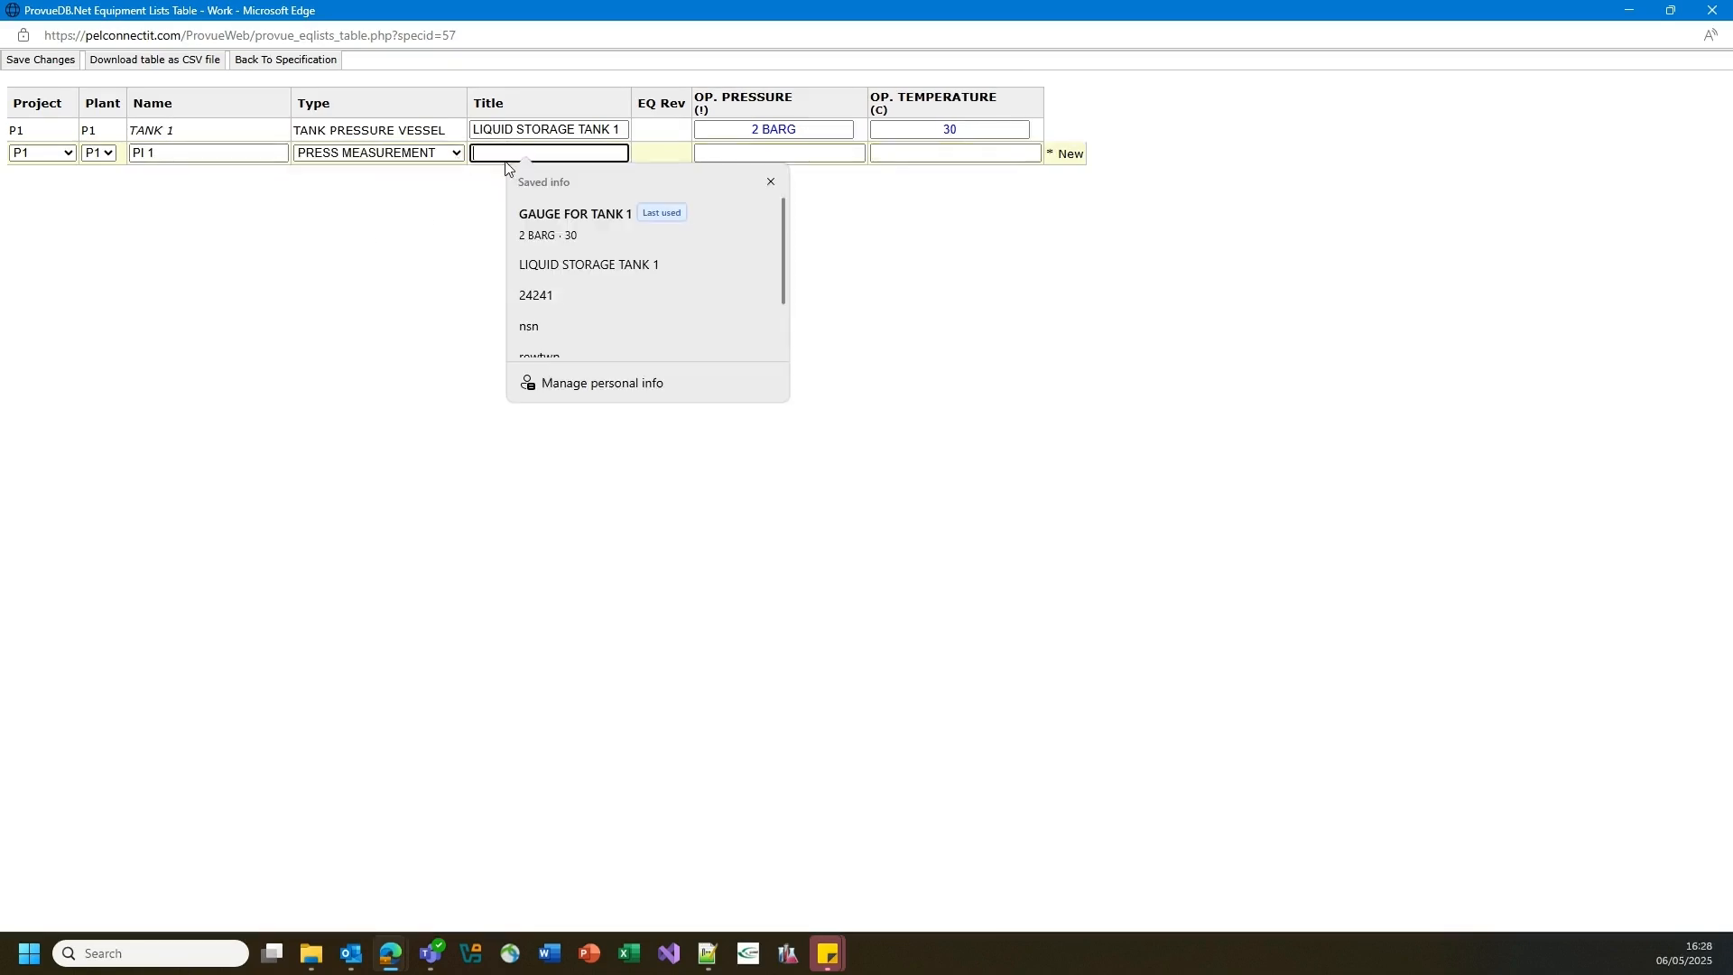
pyautogui.write('Press')
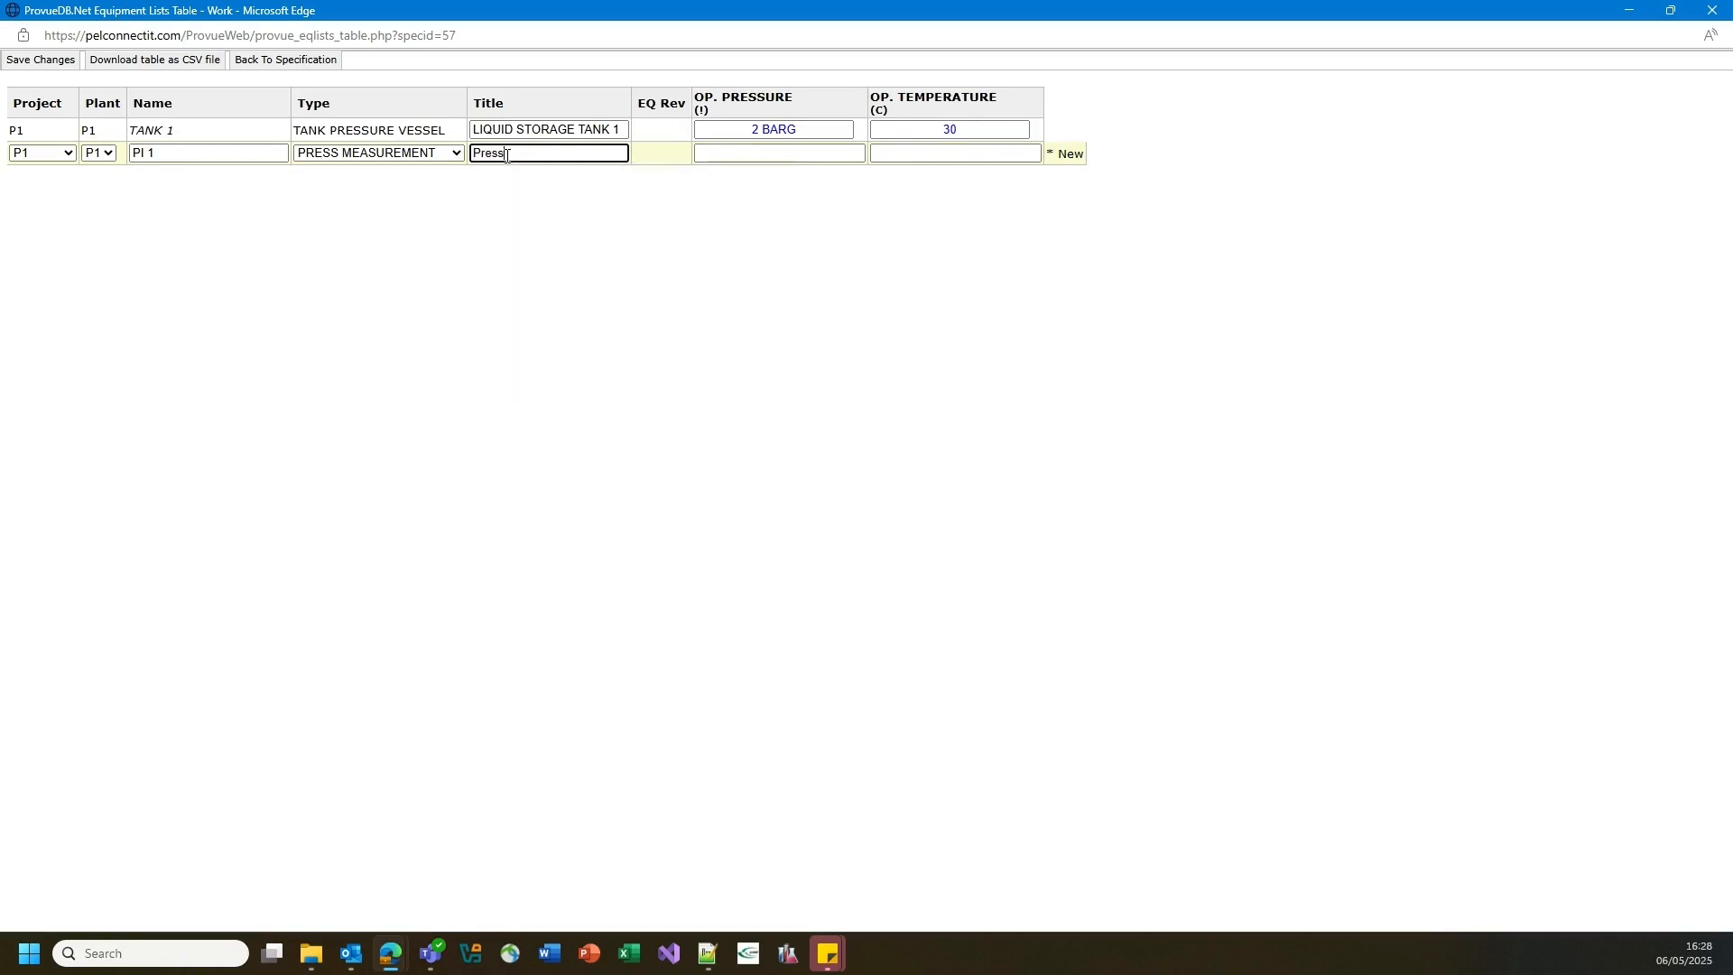
pyautogui.write('ure measuremeent for Tank 1')
# Set PI 1's operating pressure to 2 BARG and operating temperature to 30, and save the row
pyautogui.click(764, 152)
pyautogui.write('2')
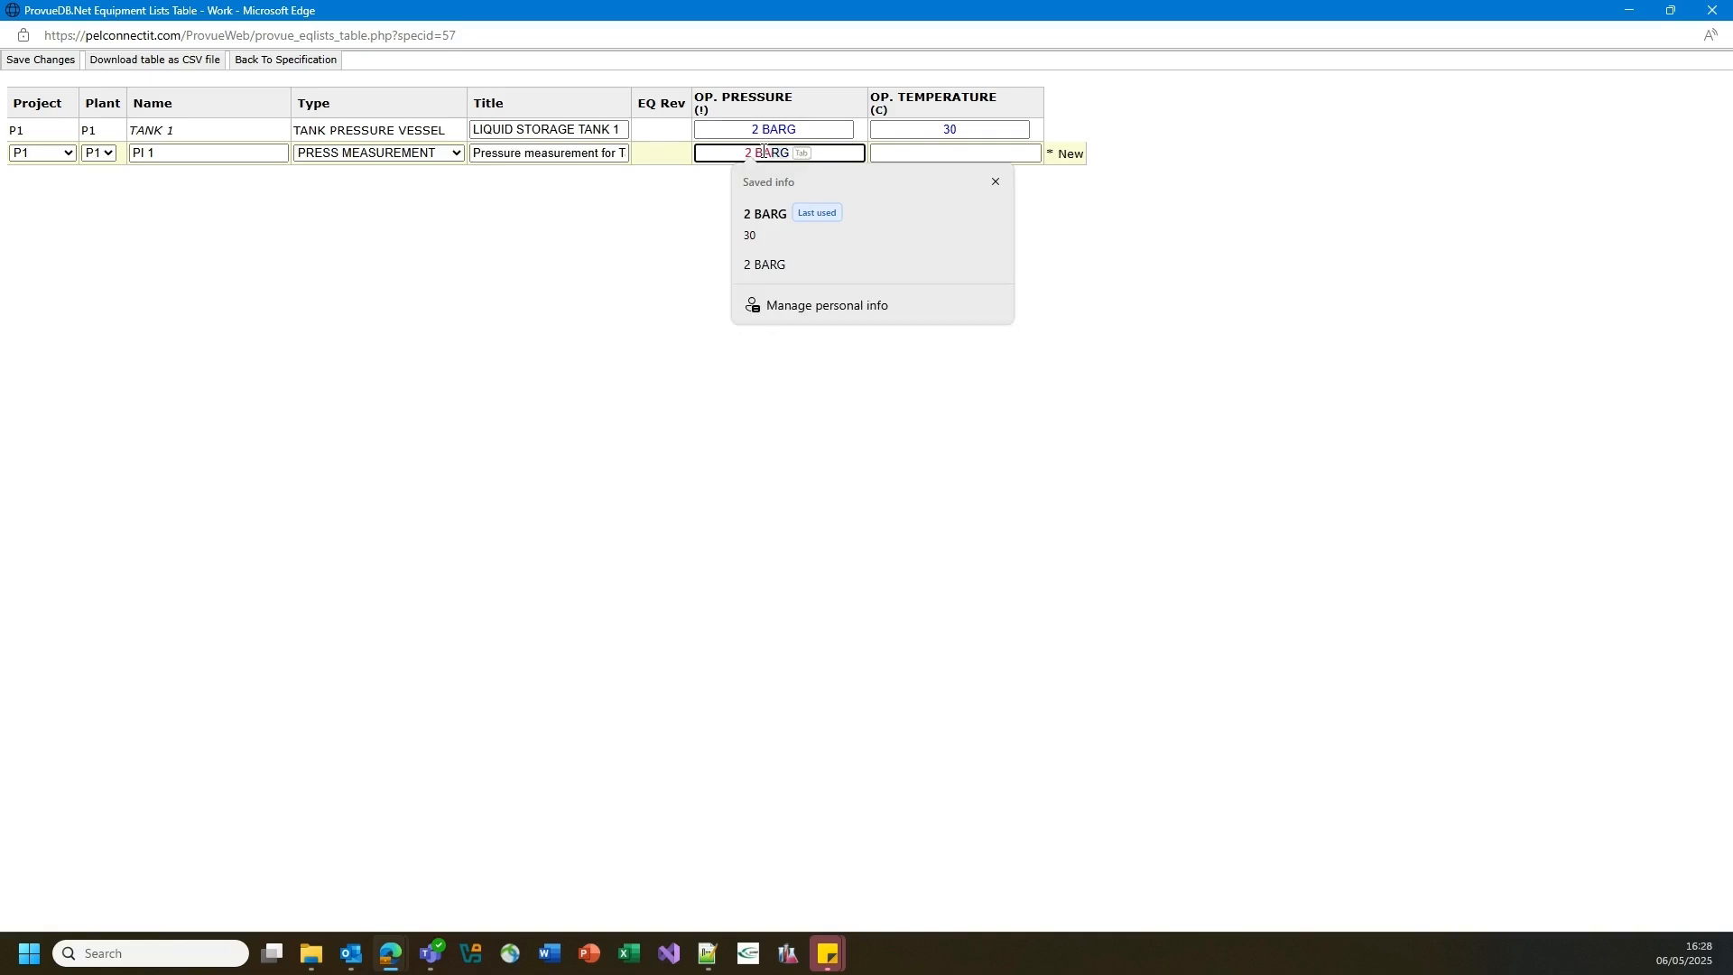
pyautogui.press('Tab')
pyautogui.press('Tab')
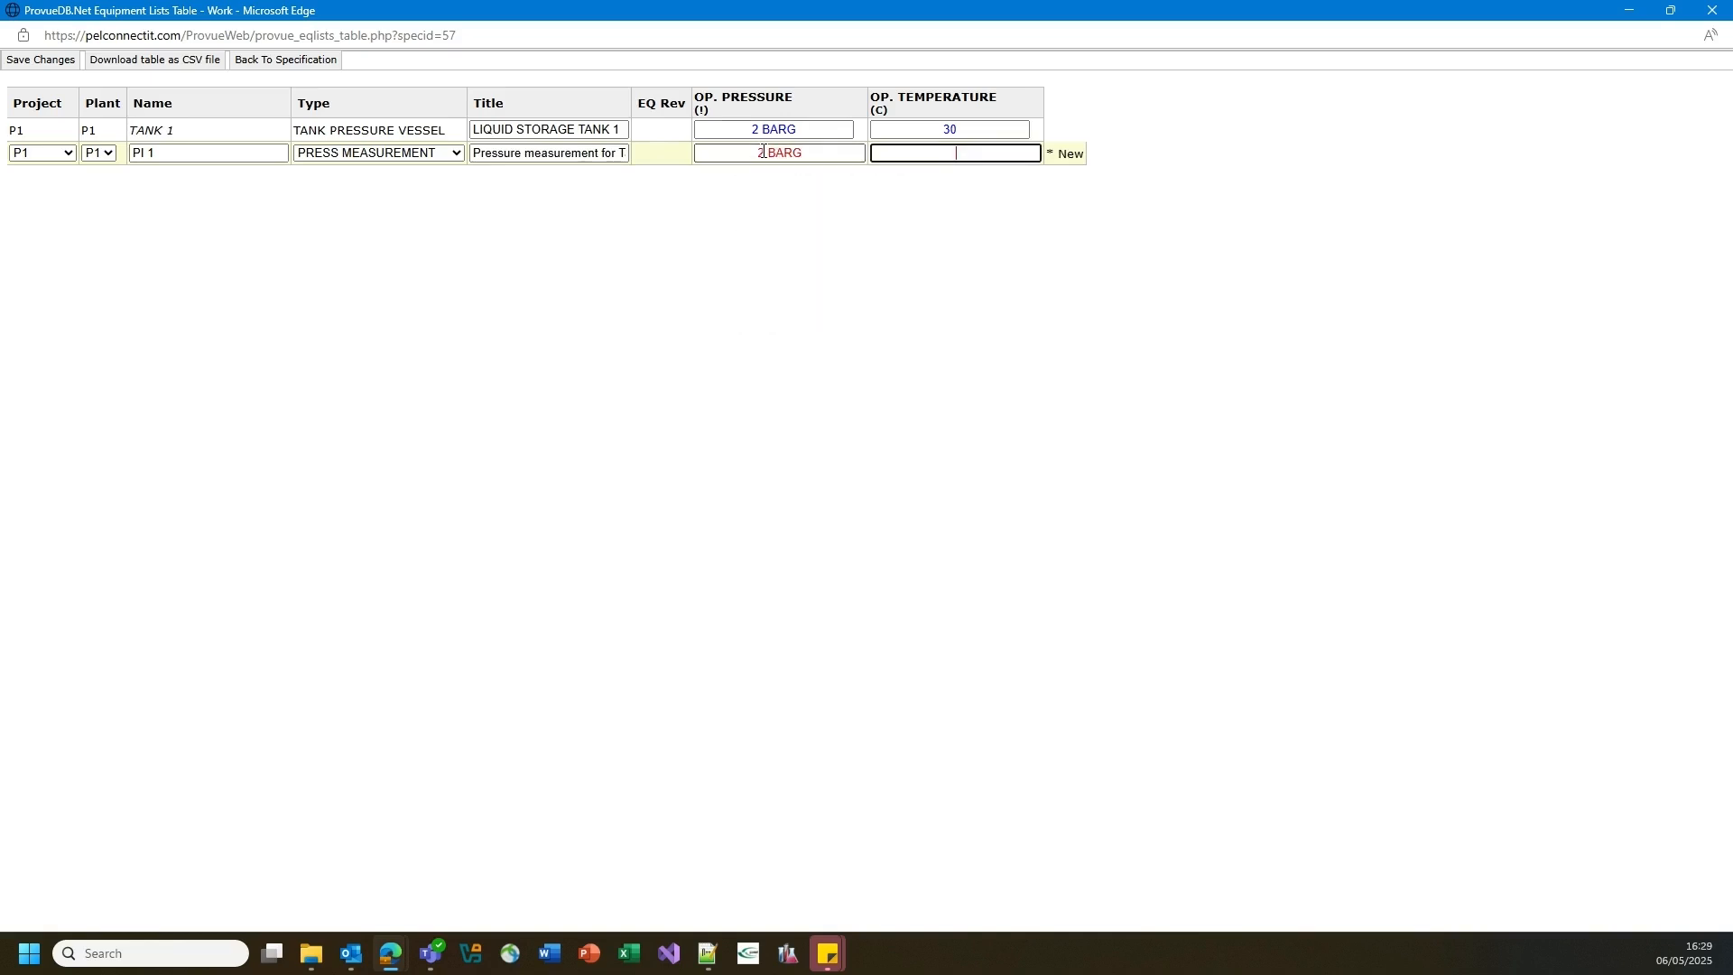
pyautogui.write('30')
pyautogui.click(26, 64)
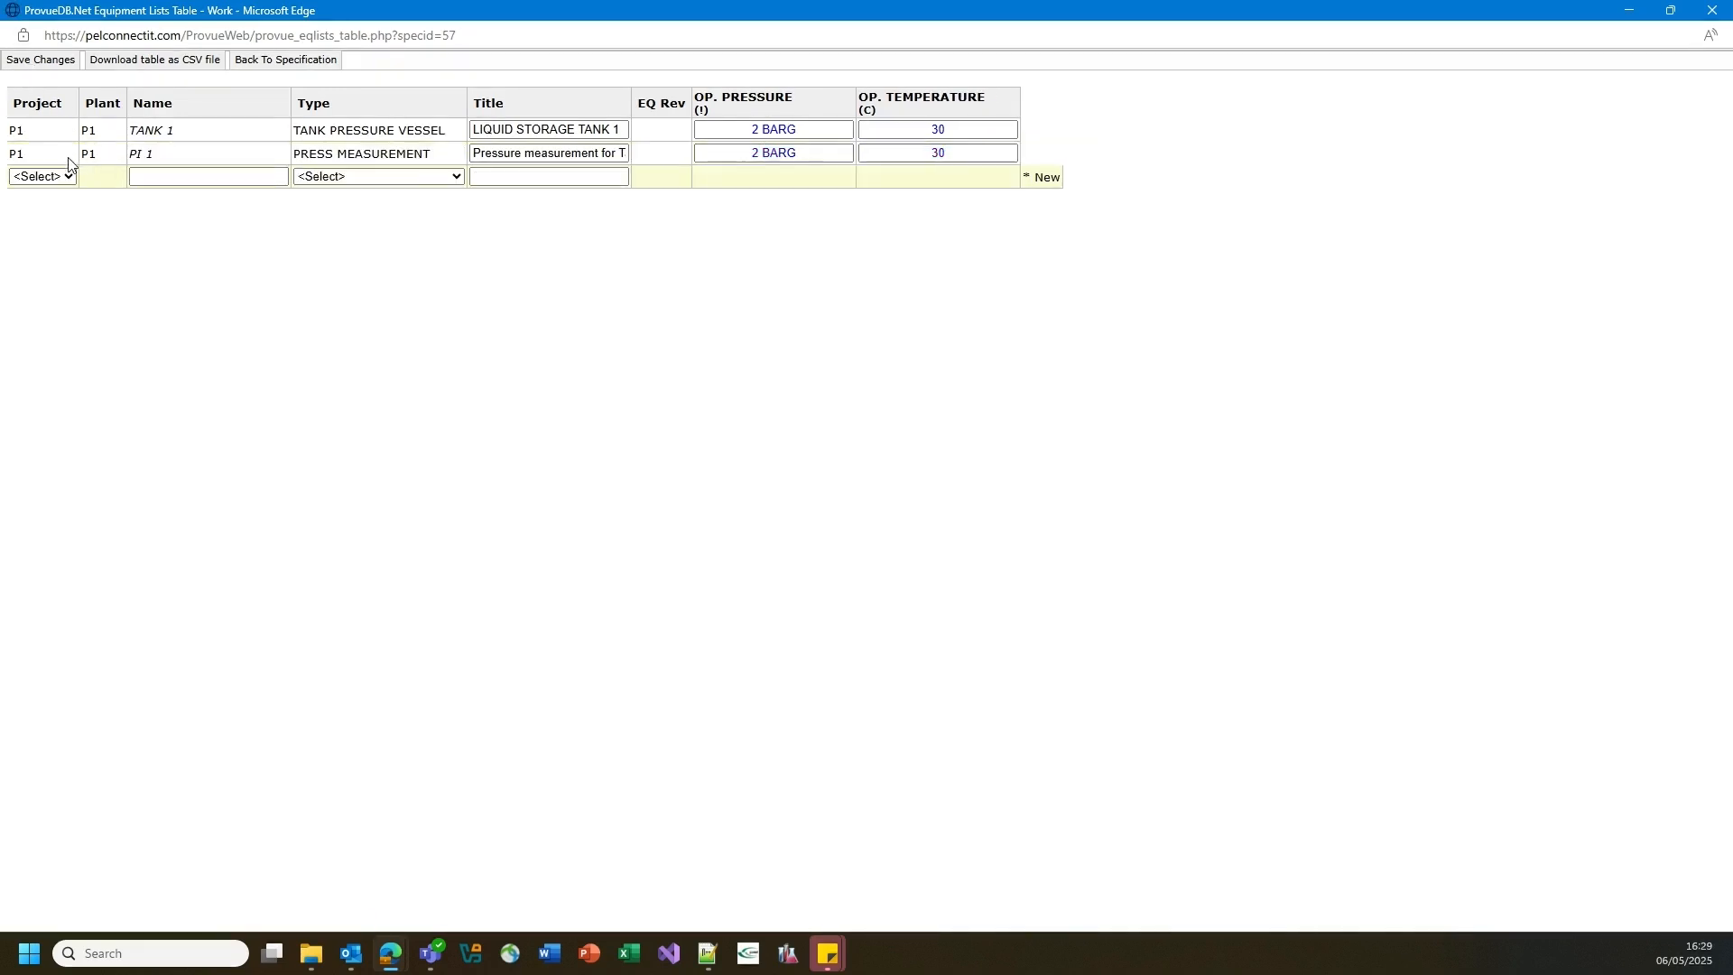
# Start a P1 row for TANK 2, titled LIQUID STORAGE TANK 2, with type TANK PRESSURE VESSEL
pyautogui.click(58, 177)
pyautogui.click(40, 221)
pyautogui.click(181, 177)
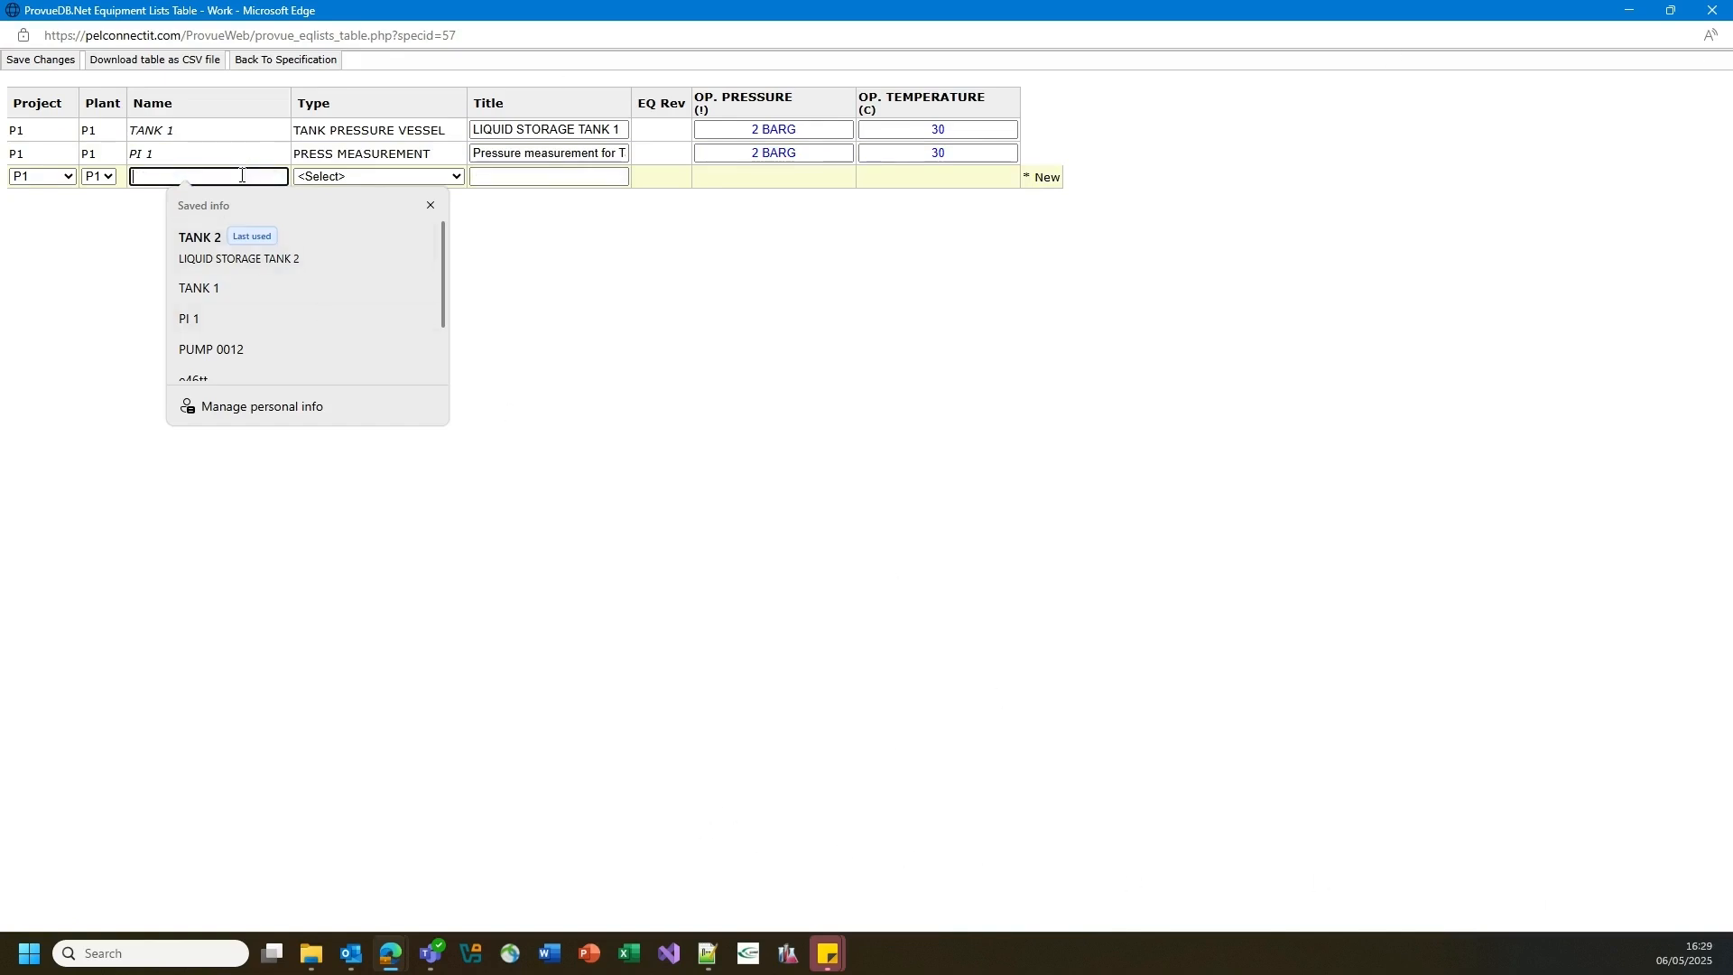
pyautogui.click(204, 236)
pyautogui.click(368, 177)
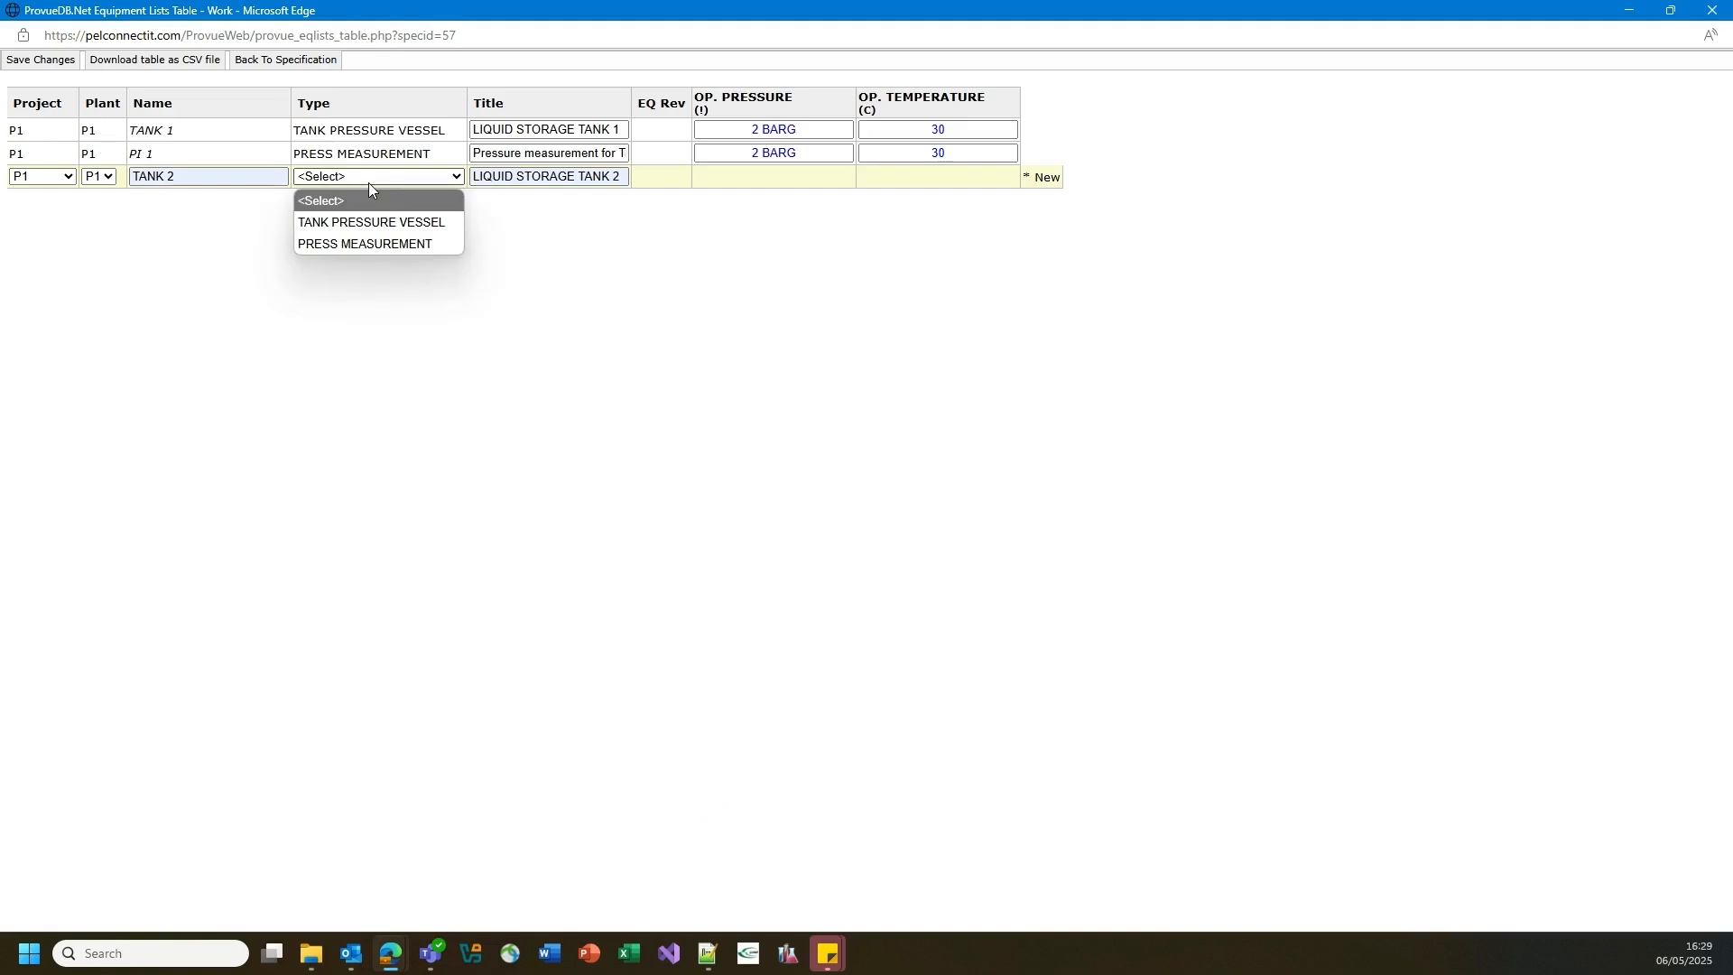
pyautogui.click(377, 220)
# Set TANK 2's operating pressure to 2.5 BARG and operating temperature to 35, and save the row
pyautogui.click(735, 178)
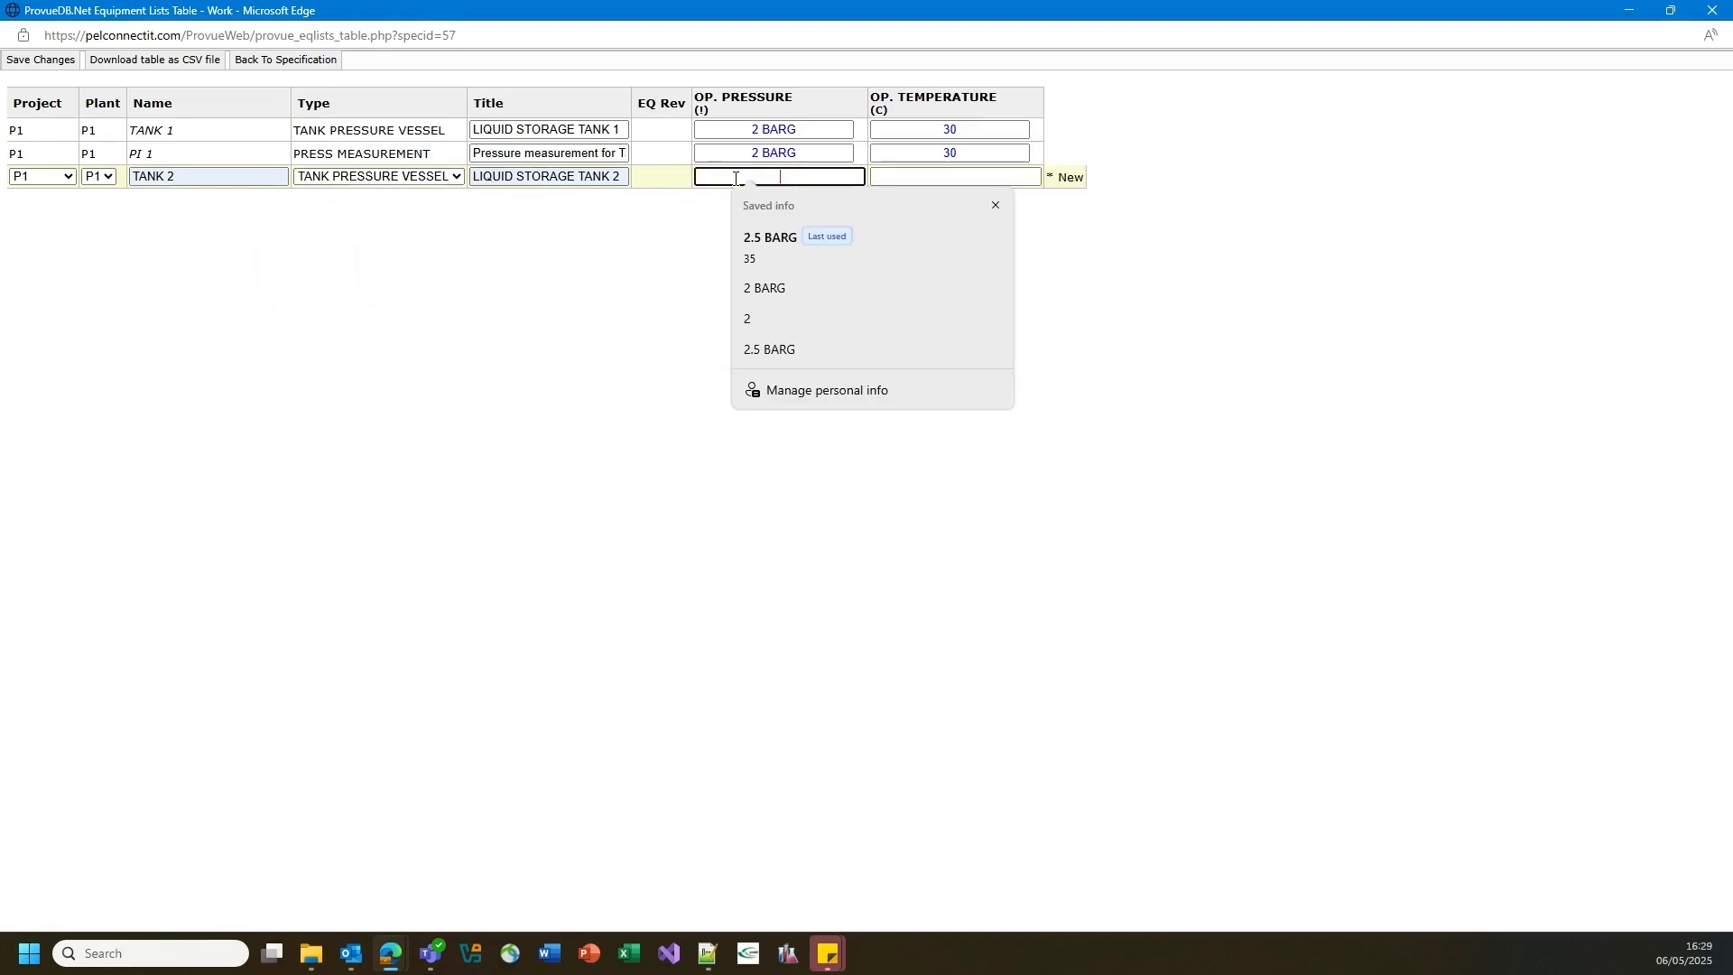
pyautogui.write('2.')
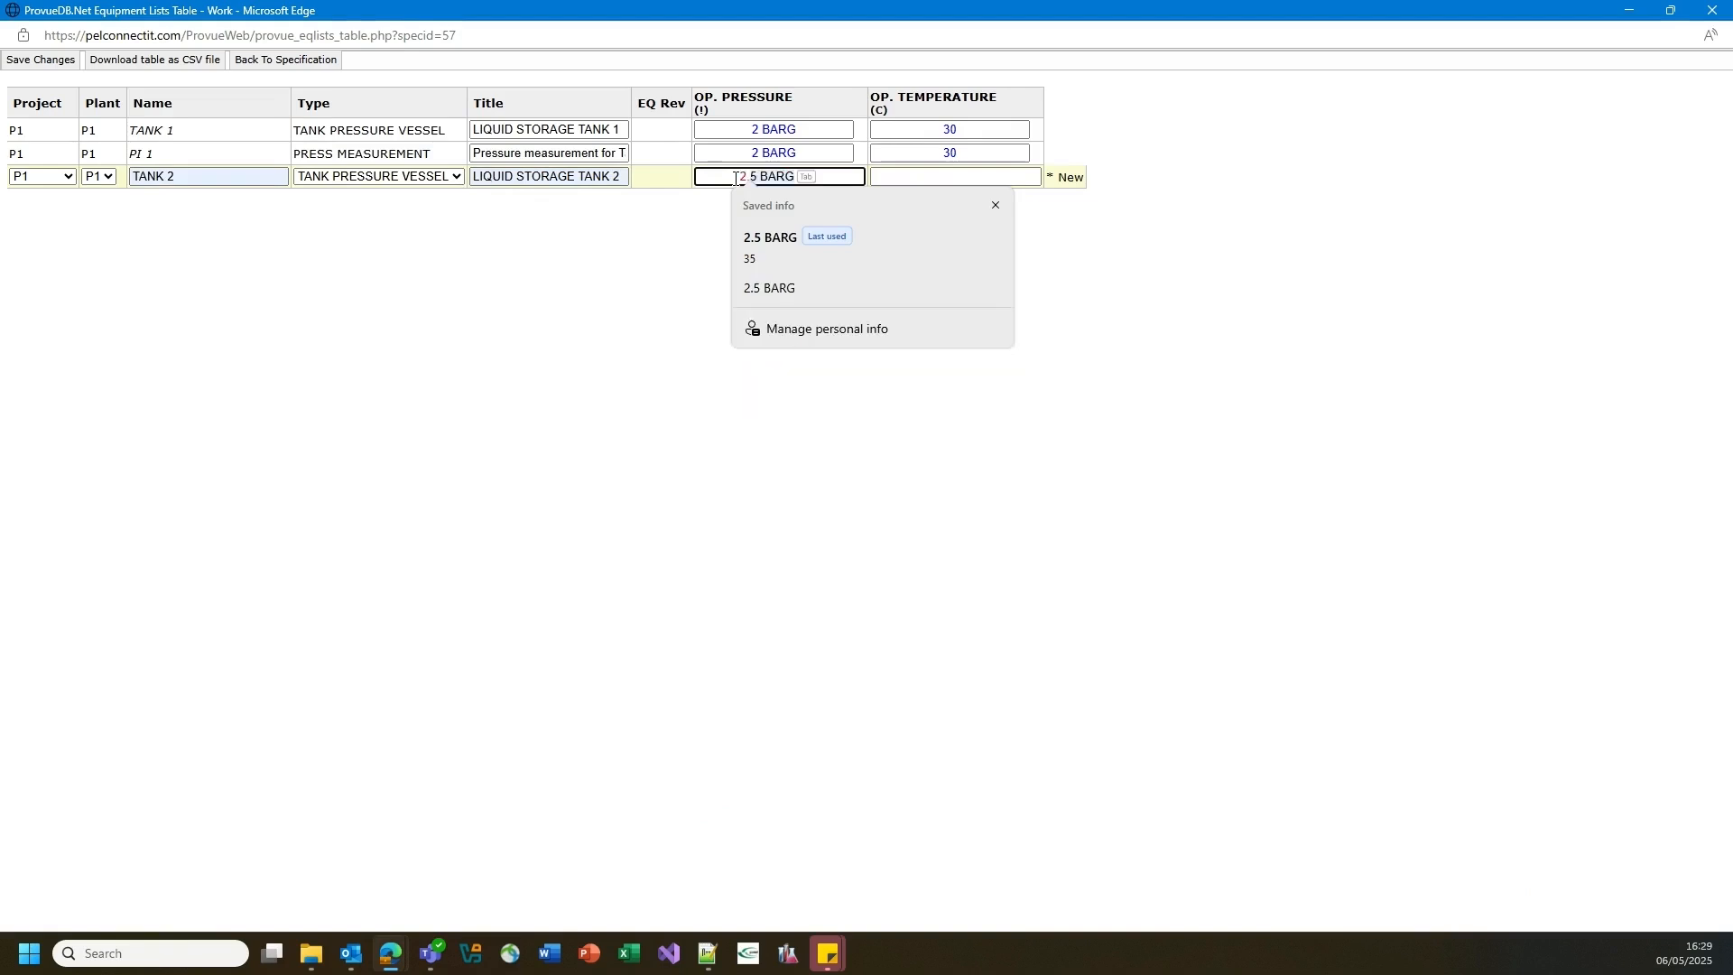
pyautogui.press('Tab')
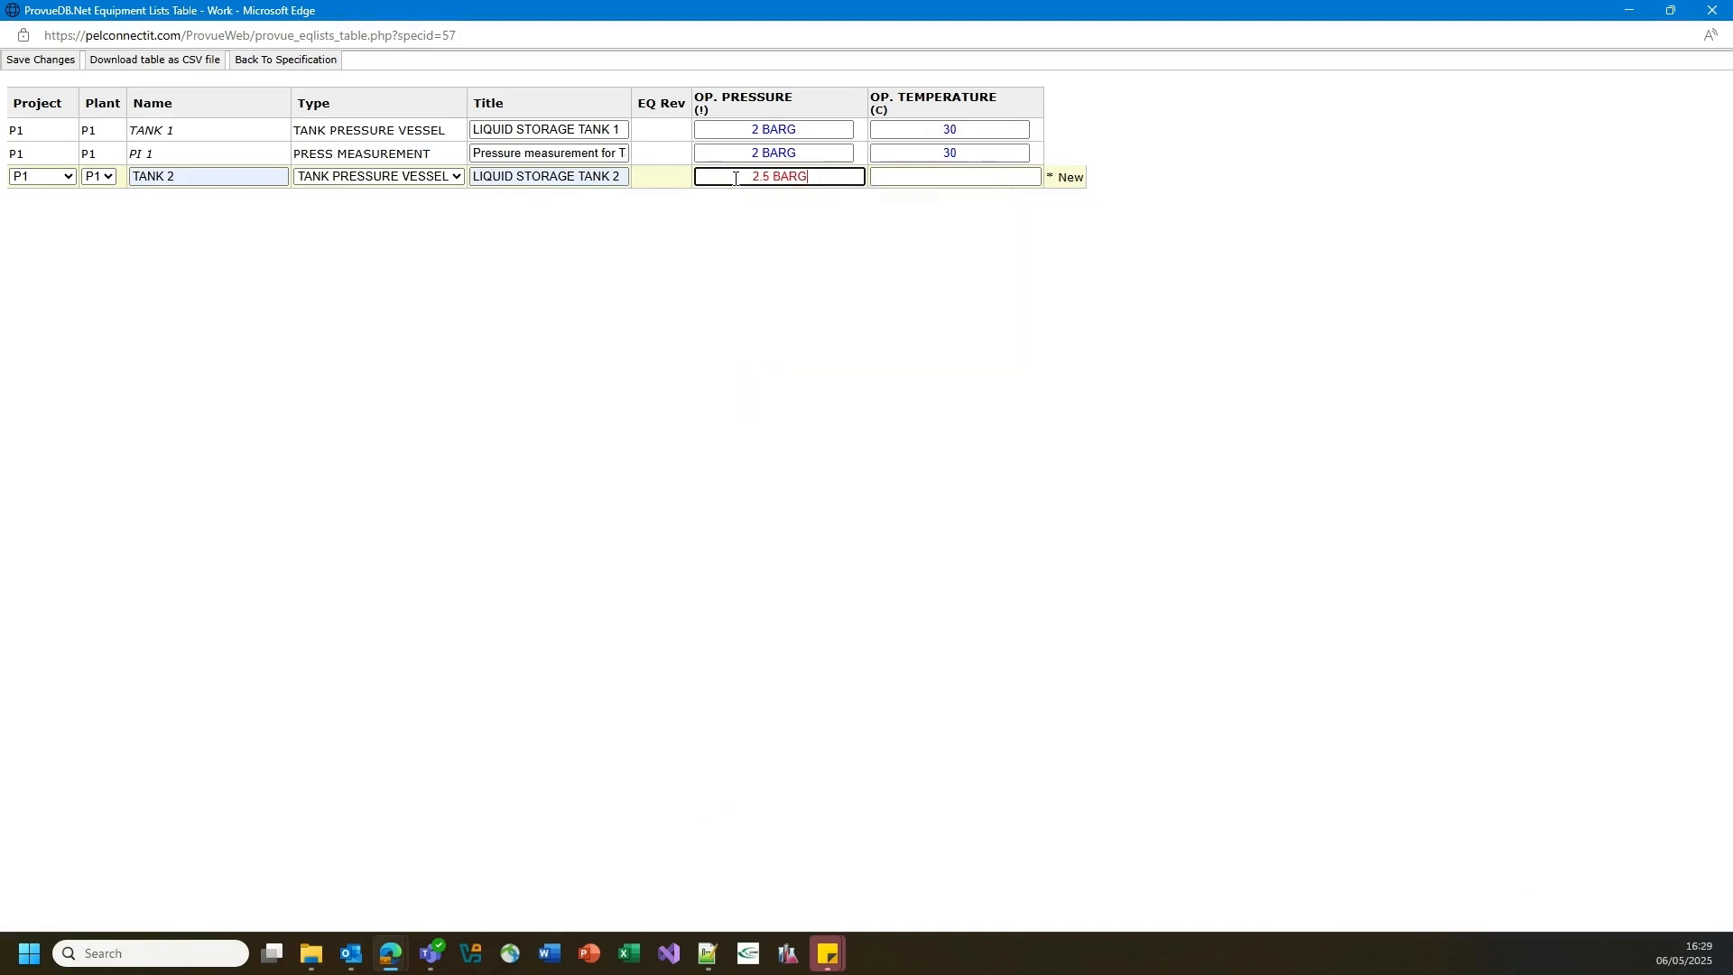
pyautogui.press('Tab')
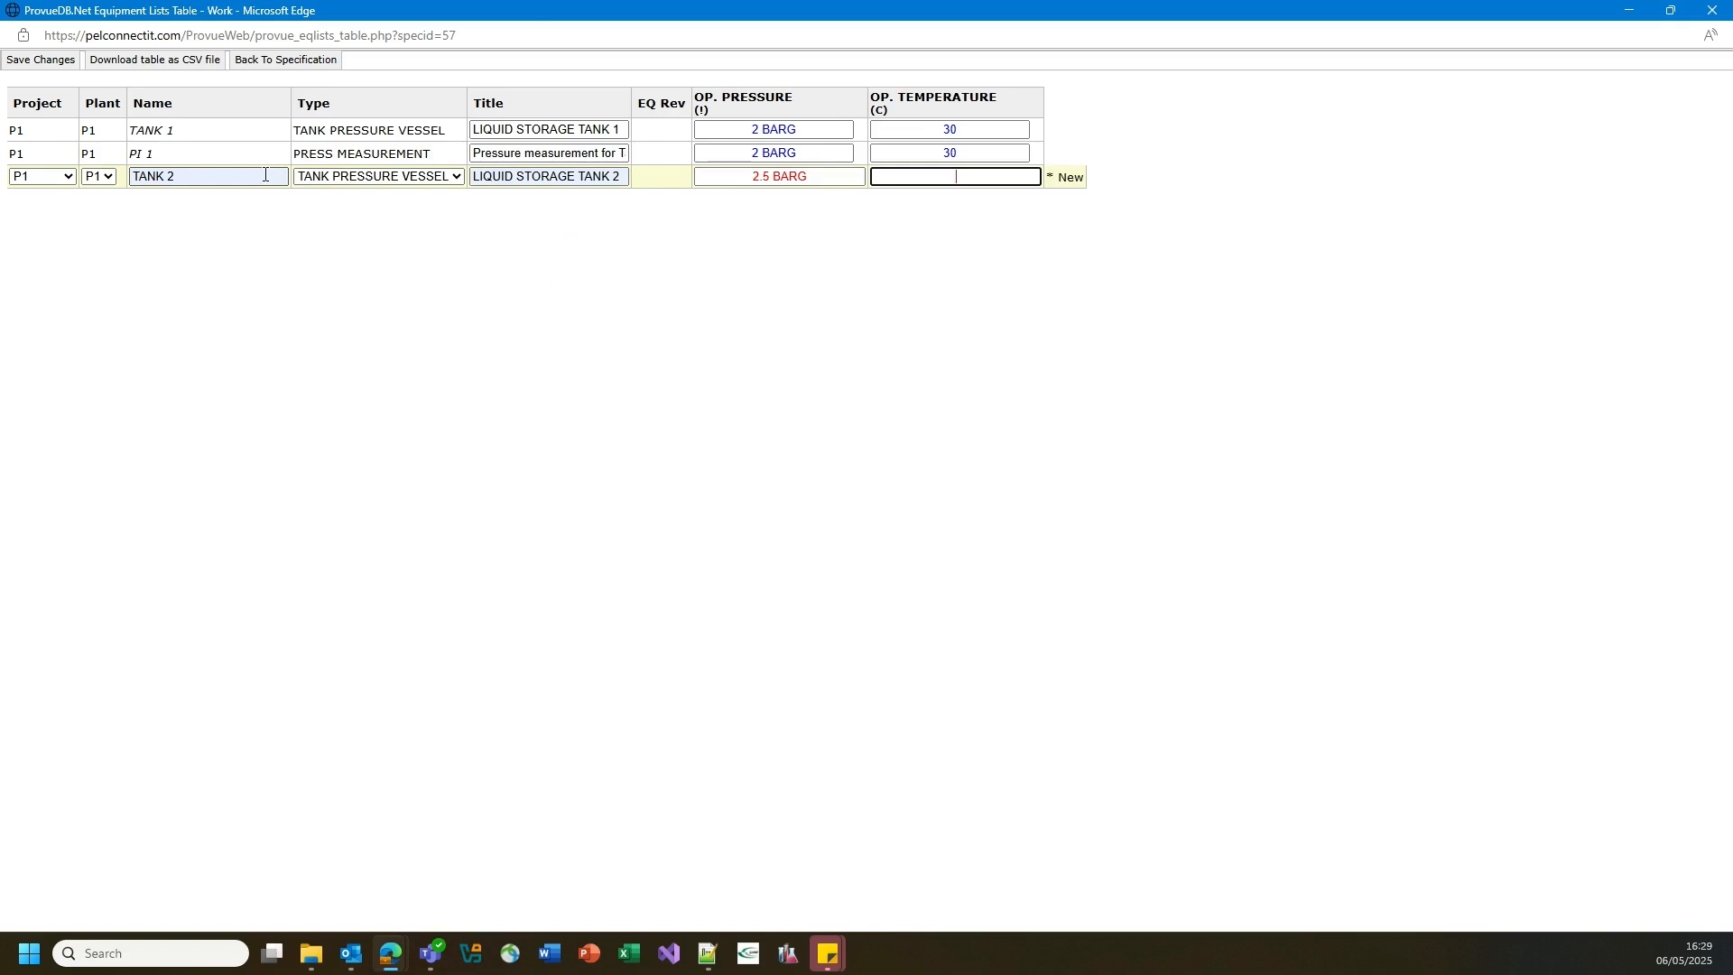
pyautogui.write('35')
pyautogui.click(65, 61)
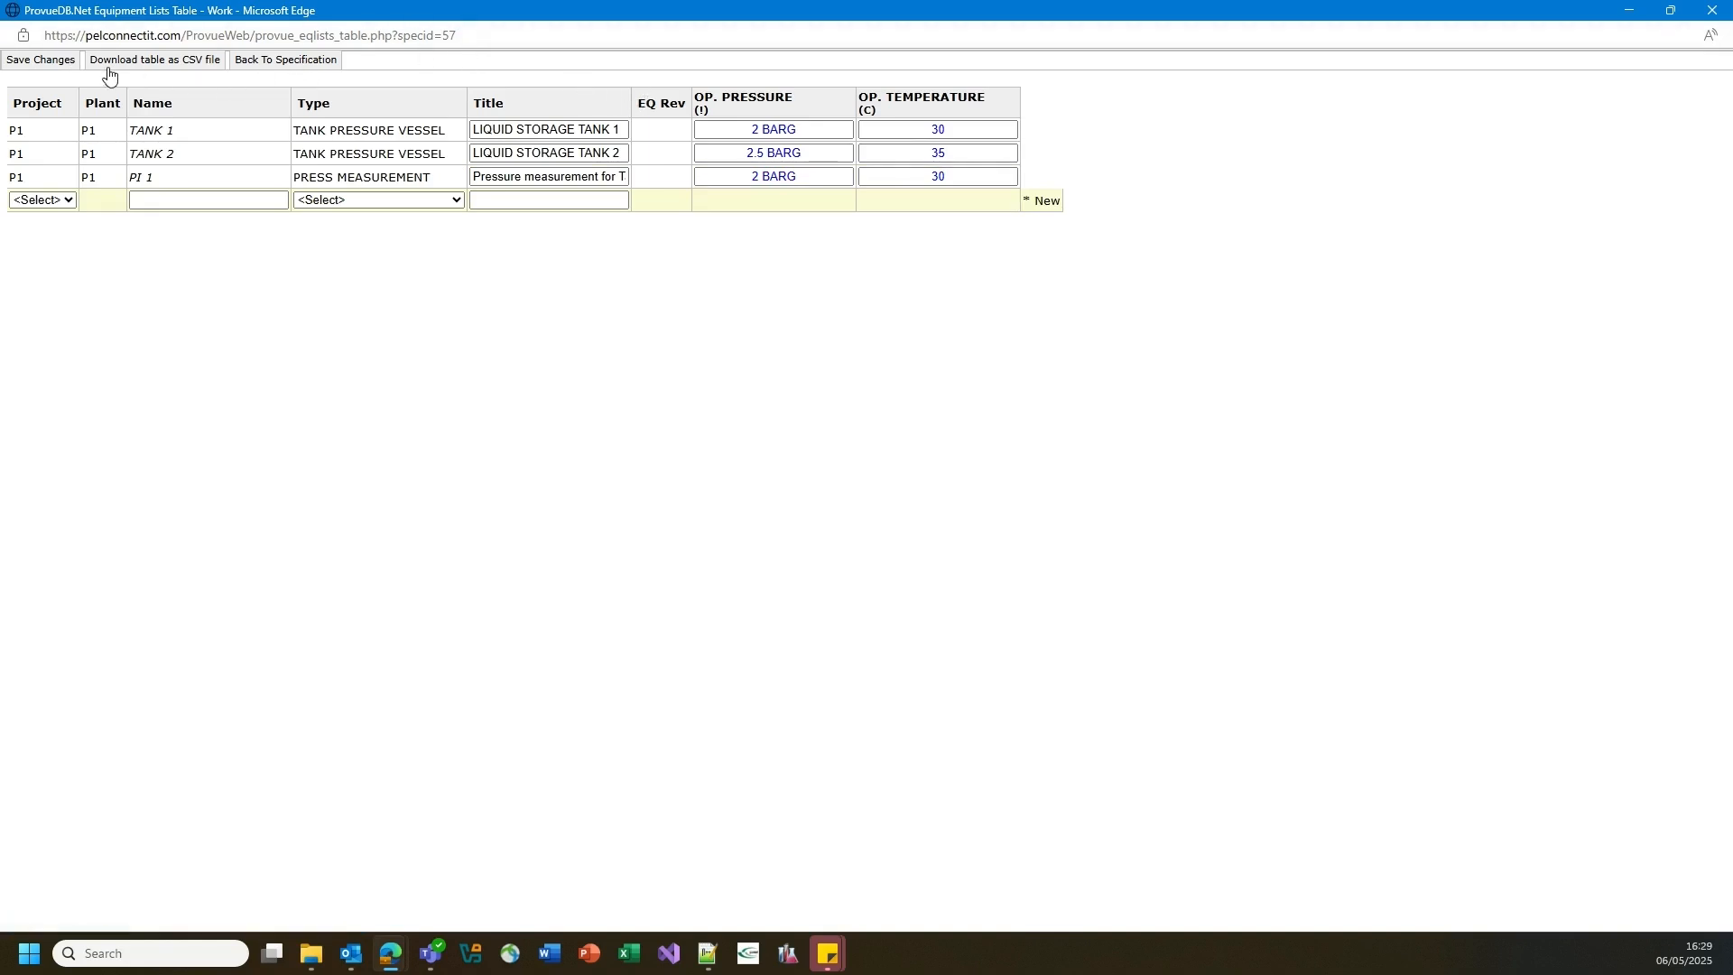
# Close the equipment lists and examine the datasheets of PI 1 and TANK 1 in plant P1's project tree
pyautogui.click(267, 60)
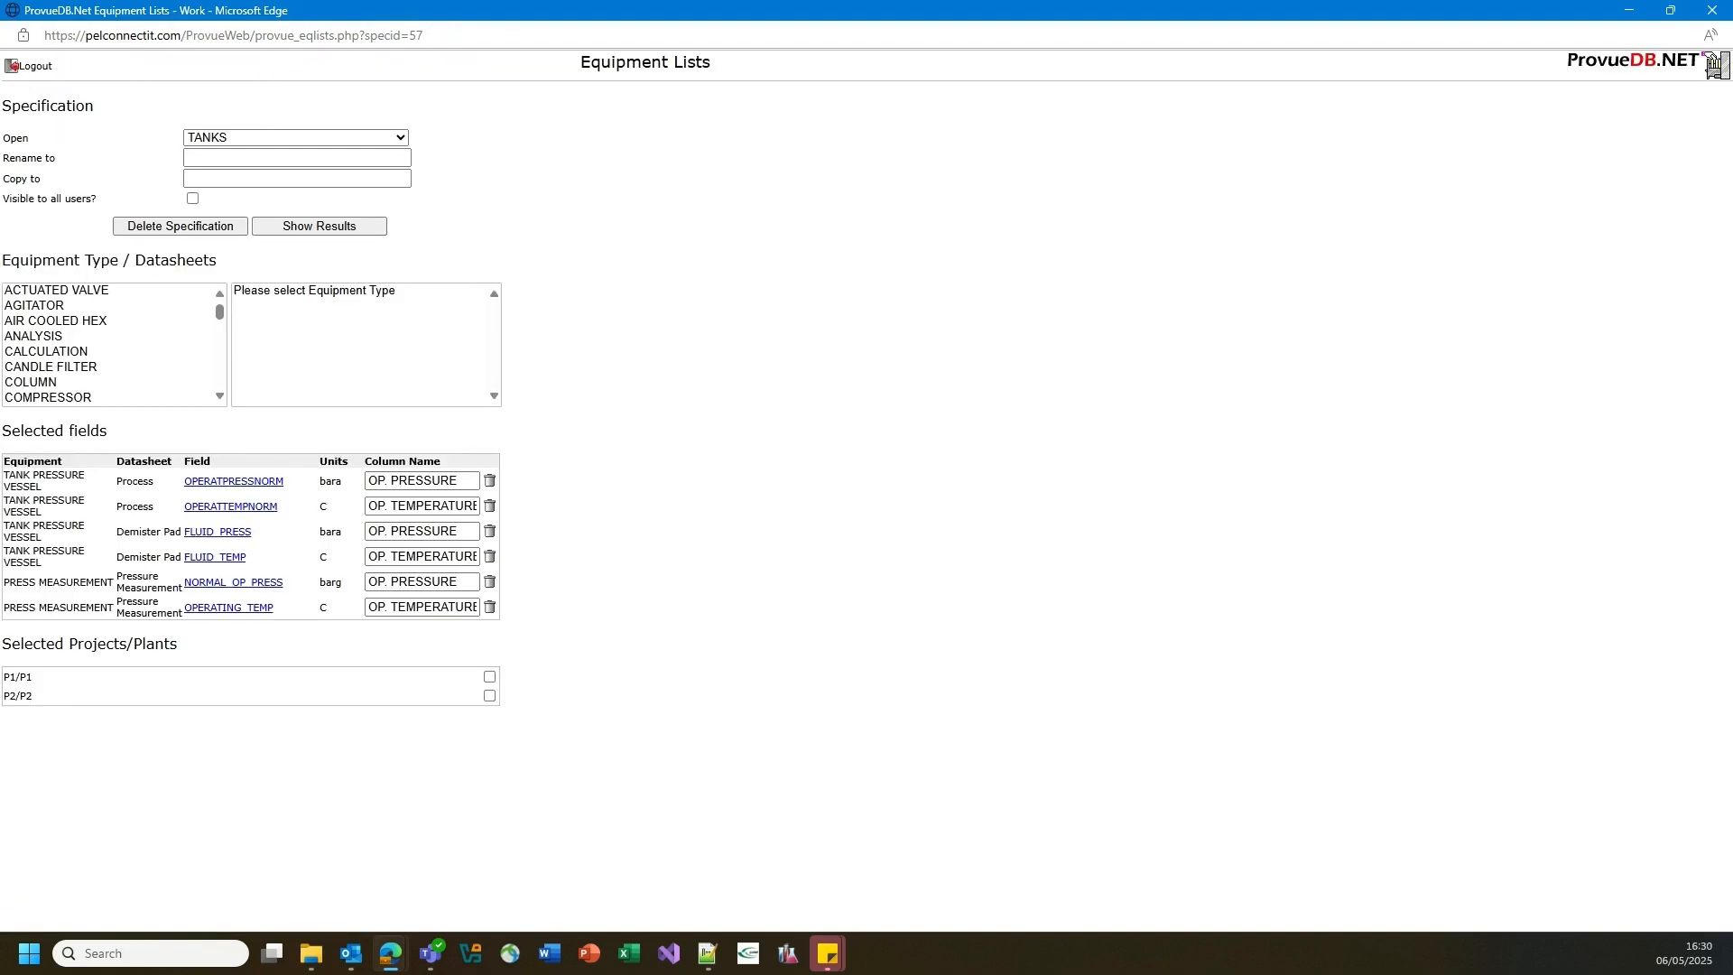
pyautogui.click(1713, 10)
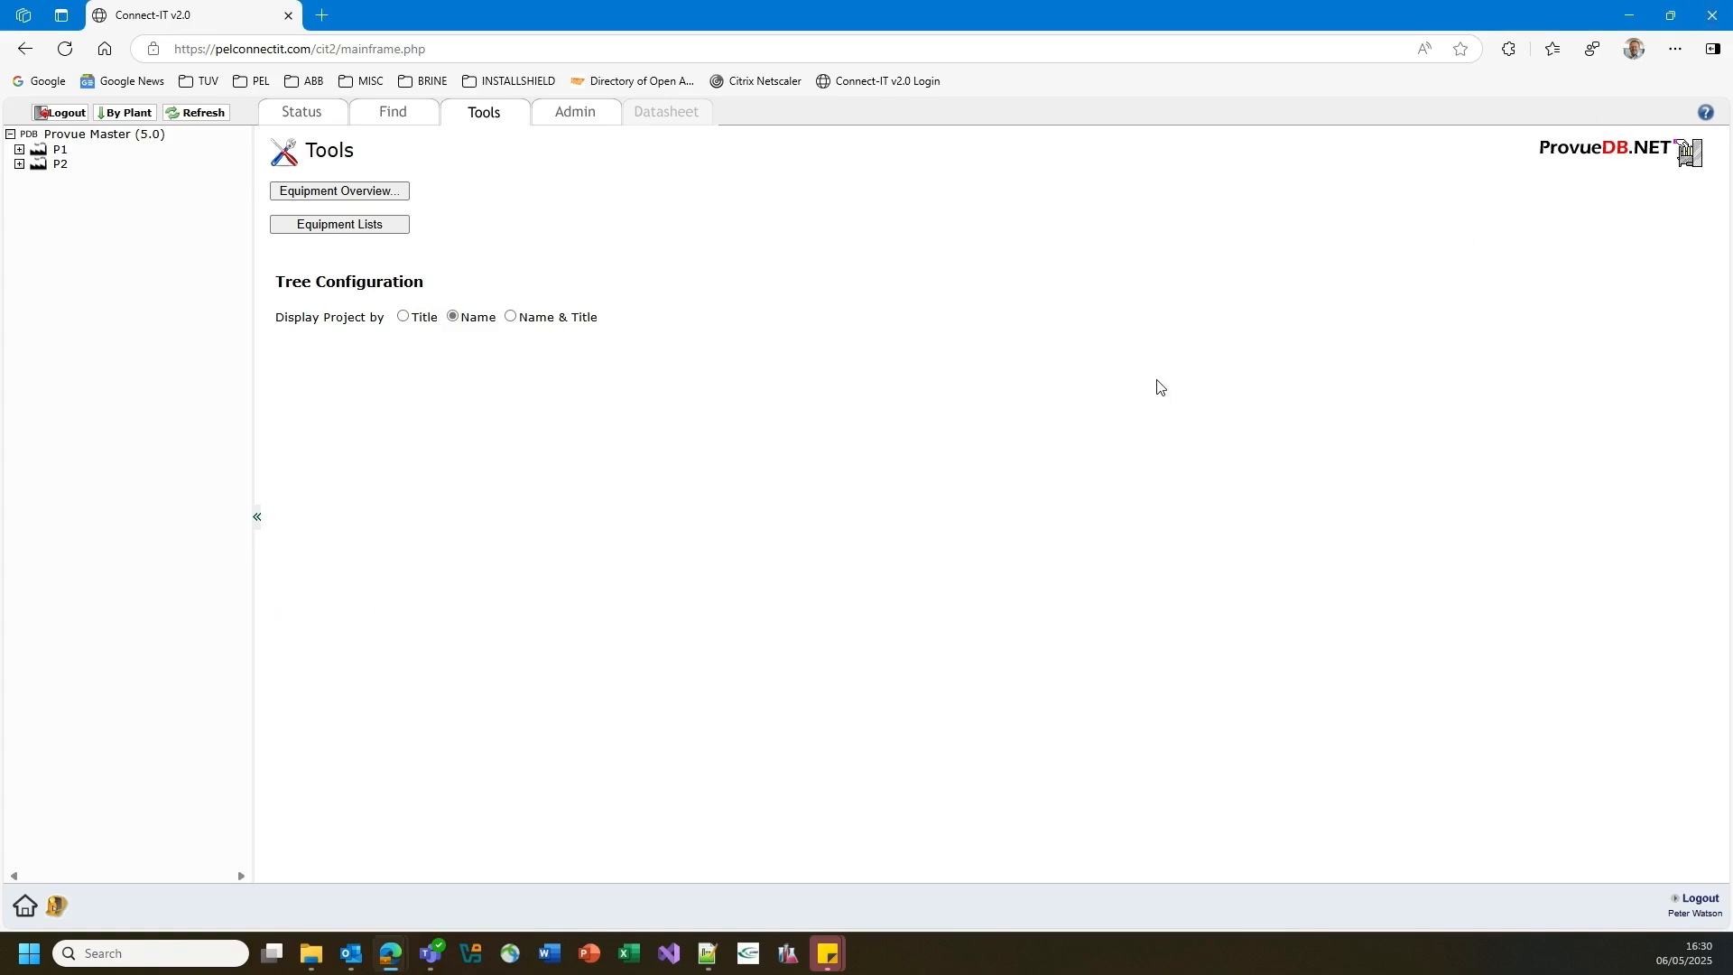
pyautogui.click(19, 150)
pyautogui.click(28, 166)
pyautogui.click(37, 195)
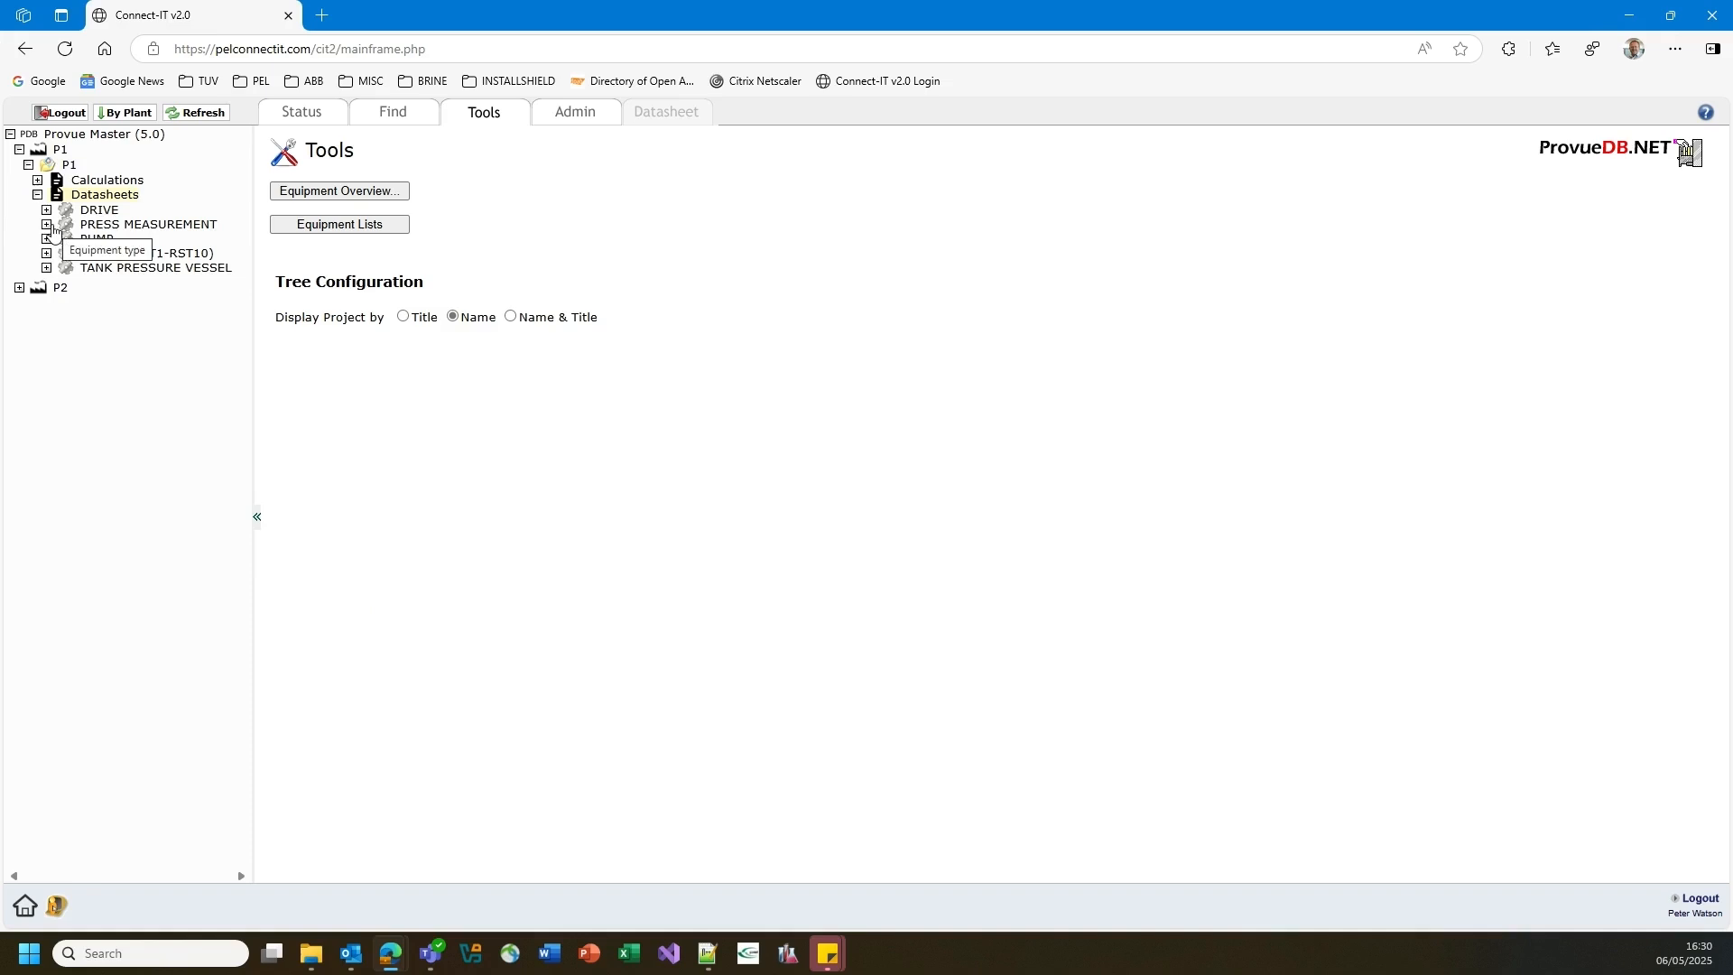
pyautogui.click(47, 226)
pyautogui.click(55, 240)
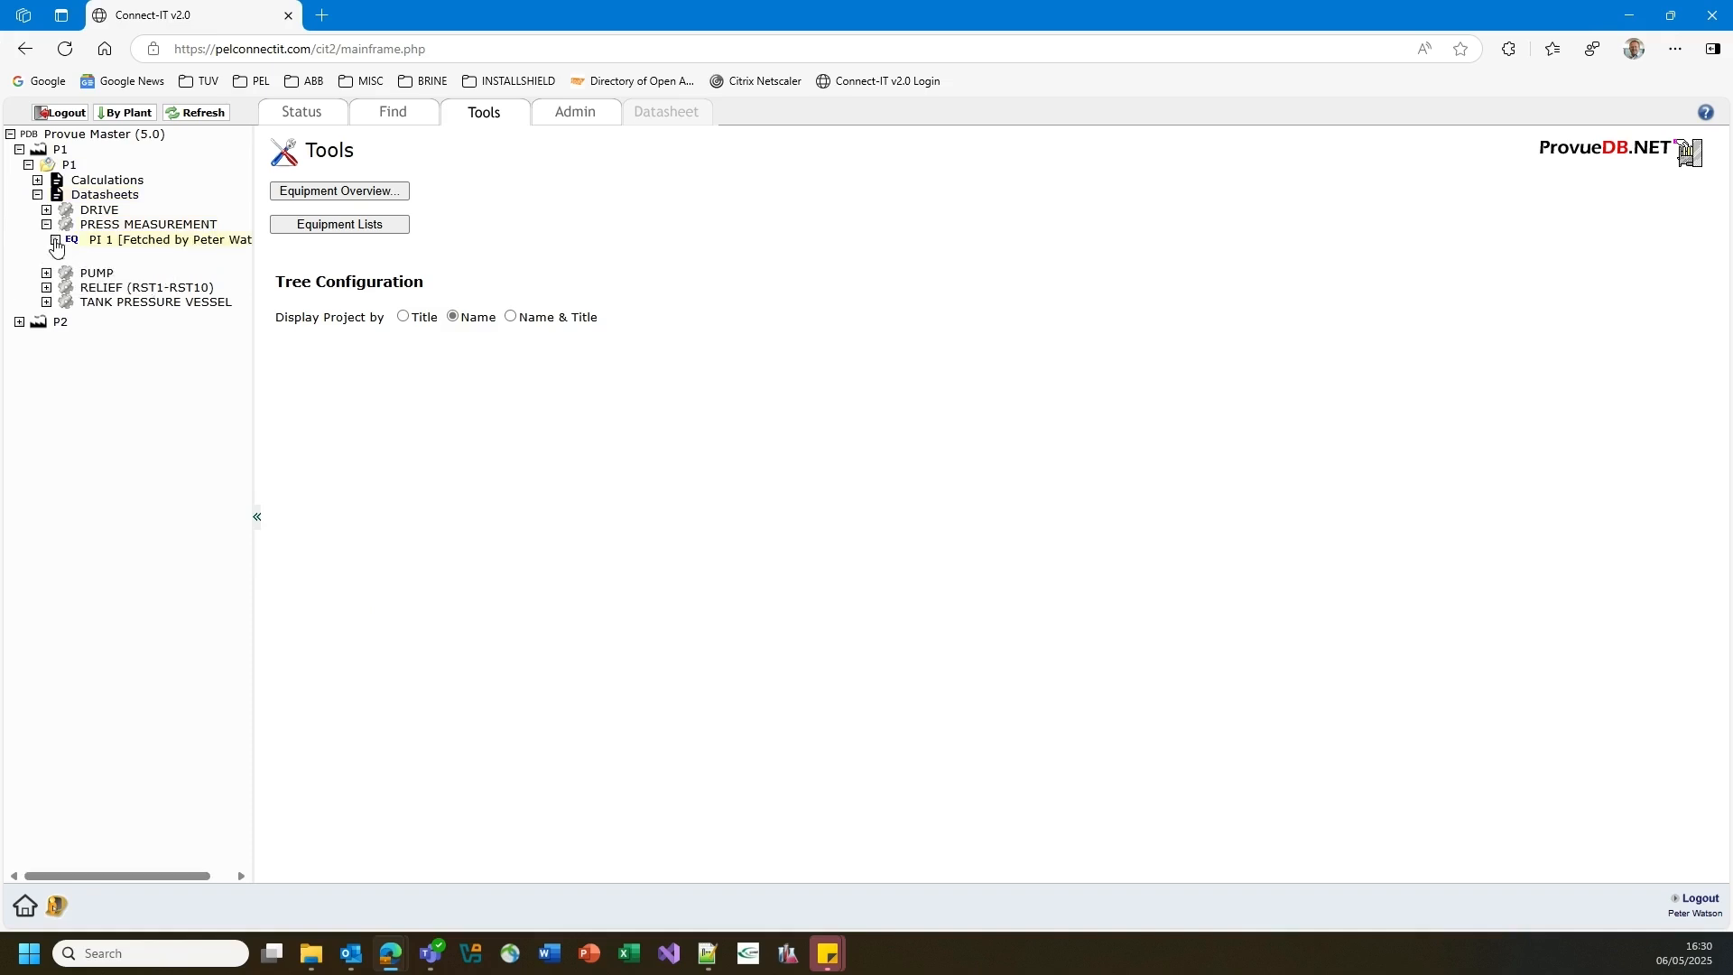
pyautogui.click(48, 304)
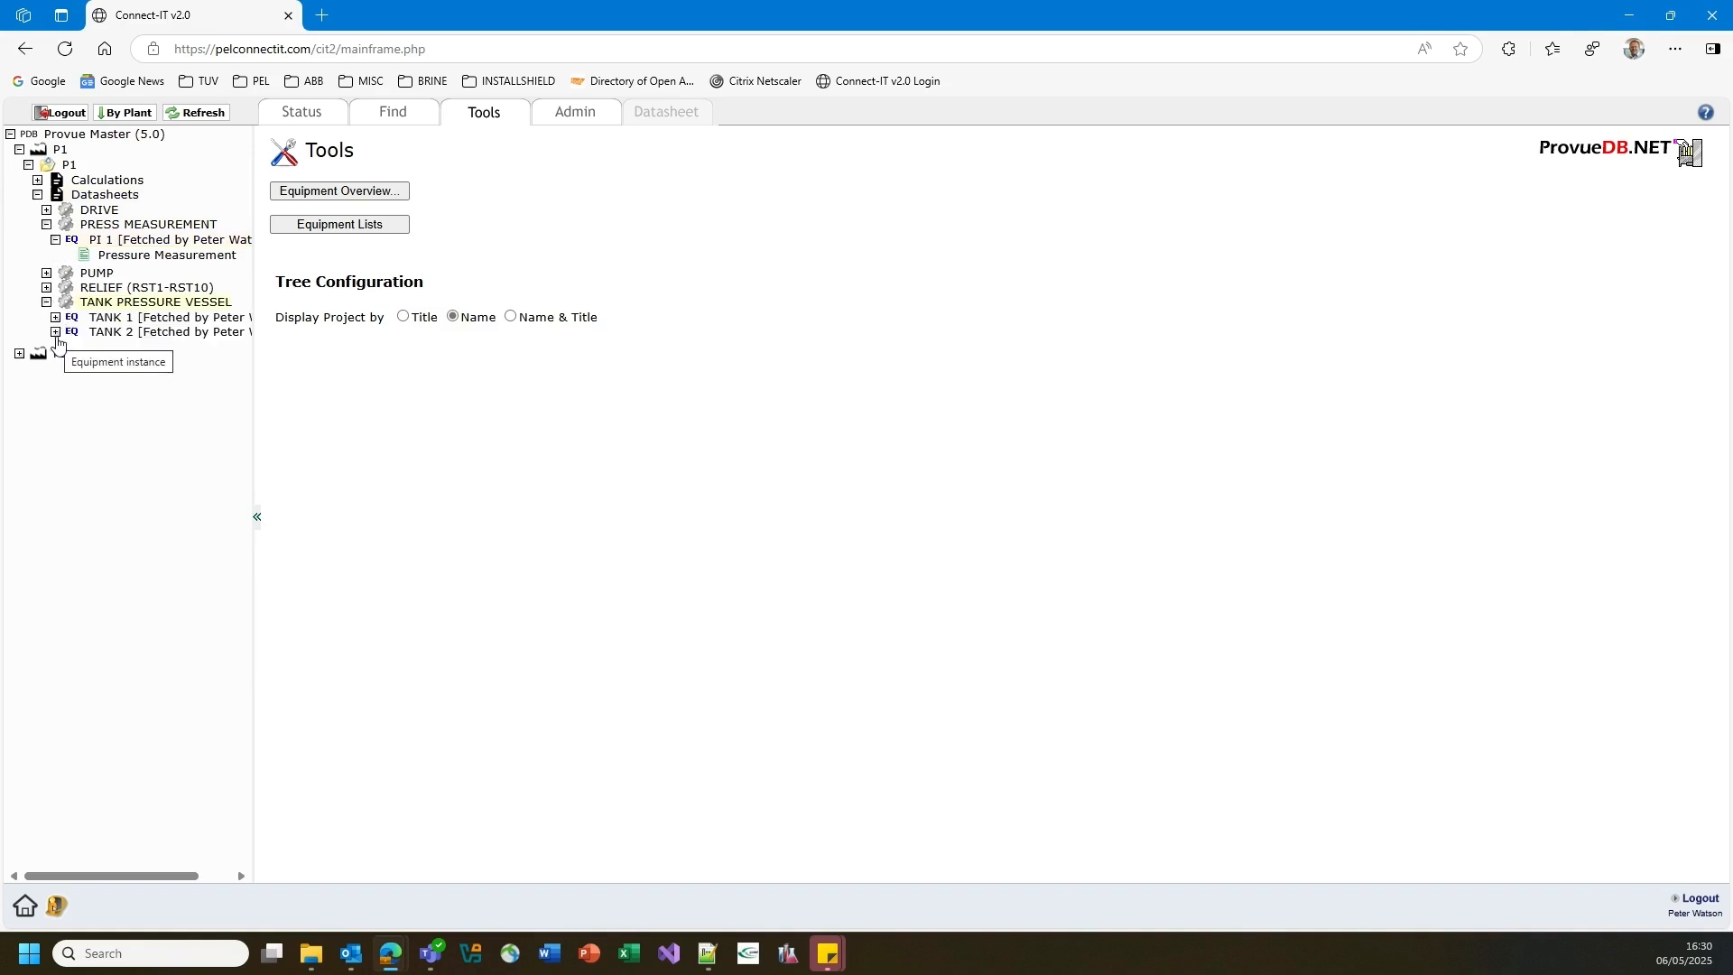
pyautogui.click(55, 317)
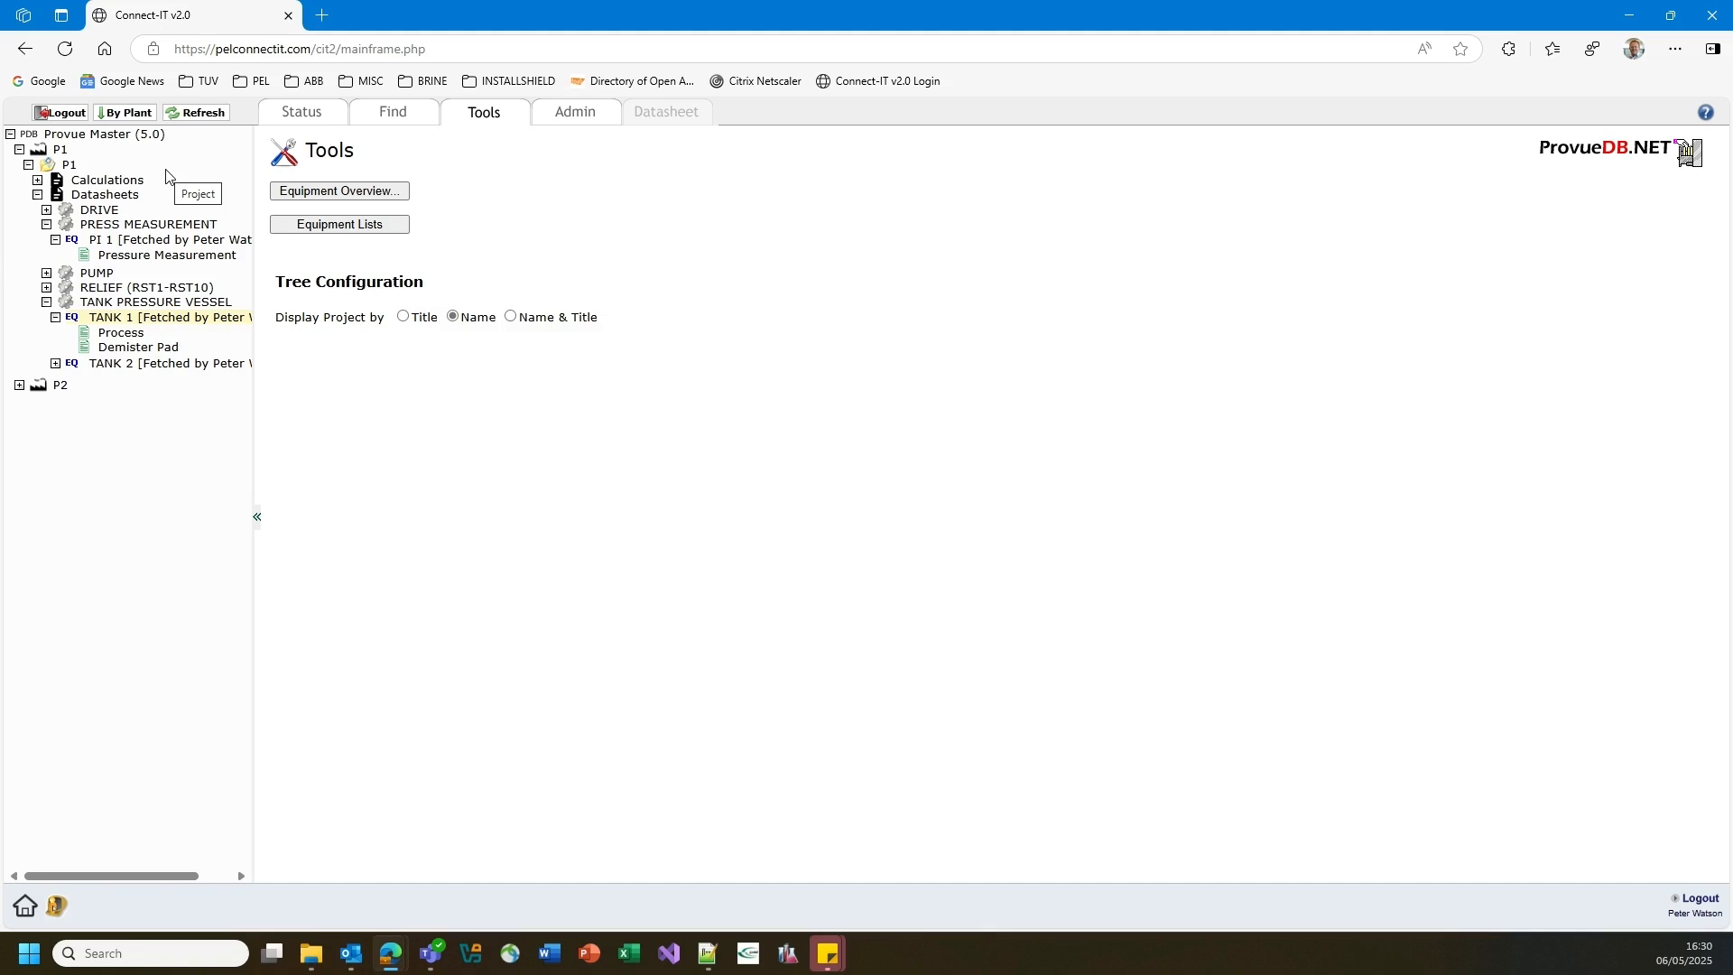
# Reopen the TANKS specification from the equipment lists and show its results table
pyautogui.click(364, 224)
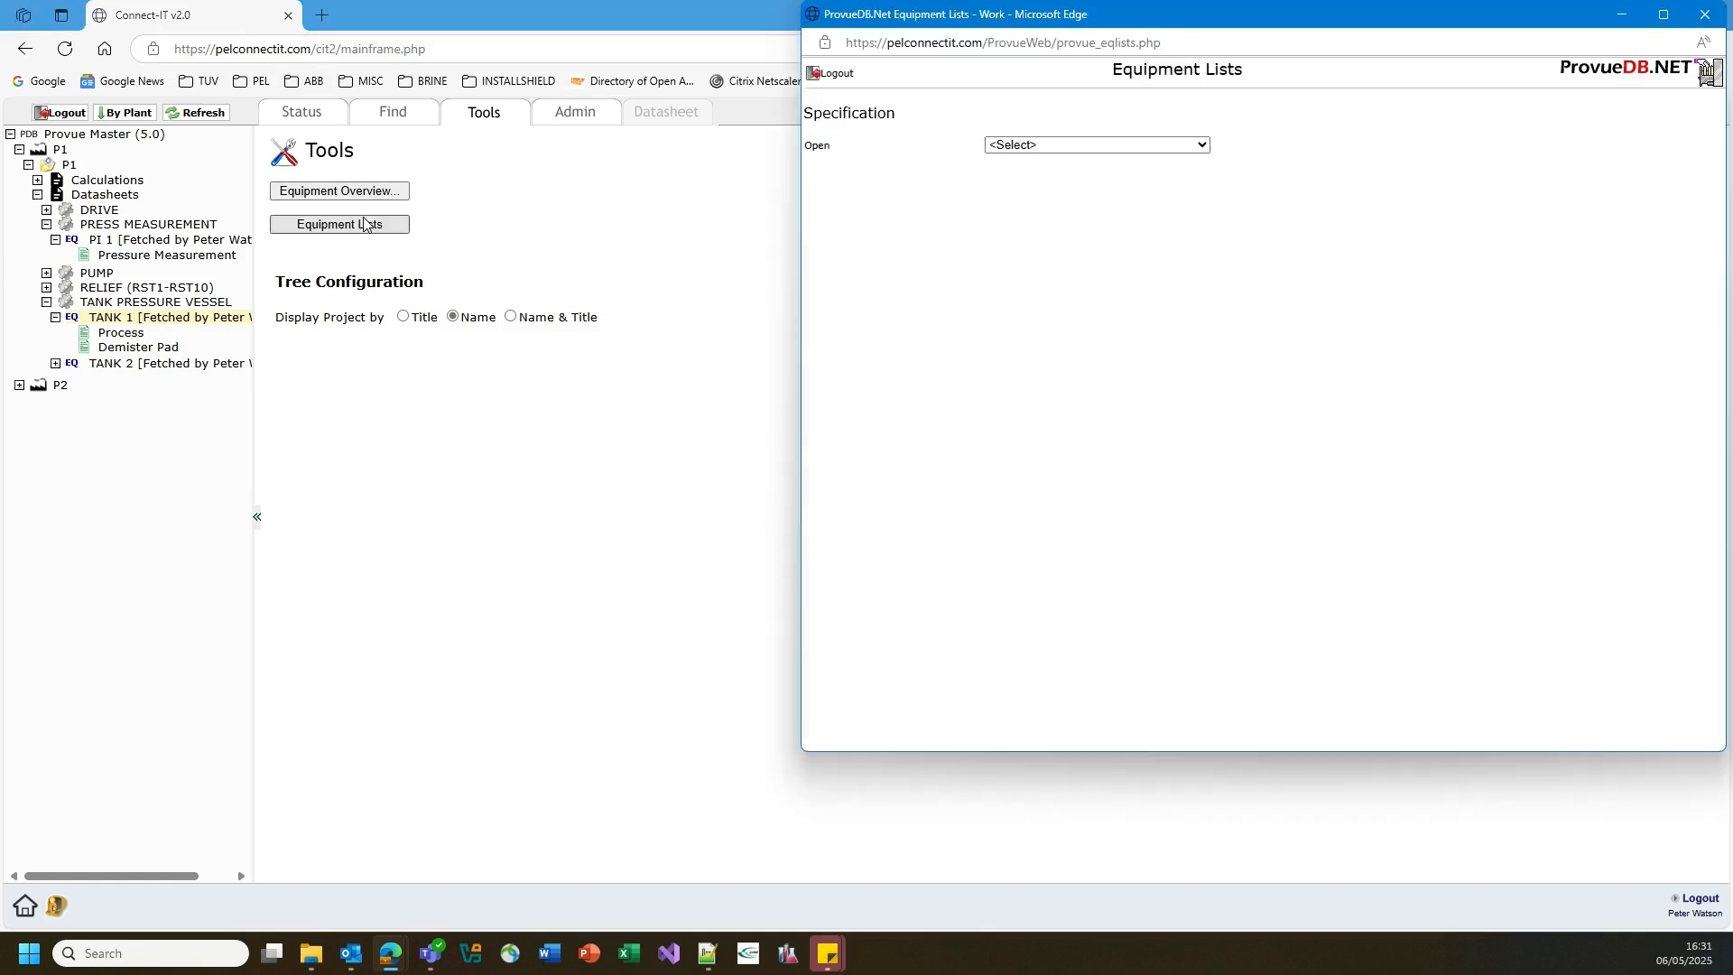
pyautogui.click(1045, 148)
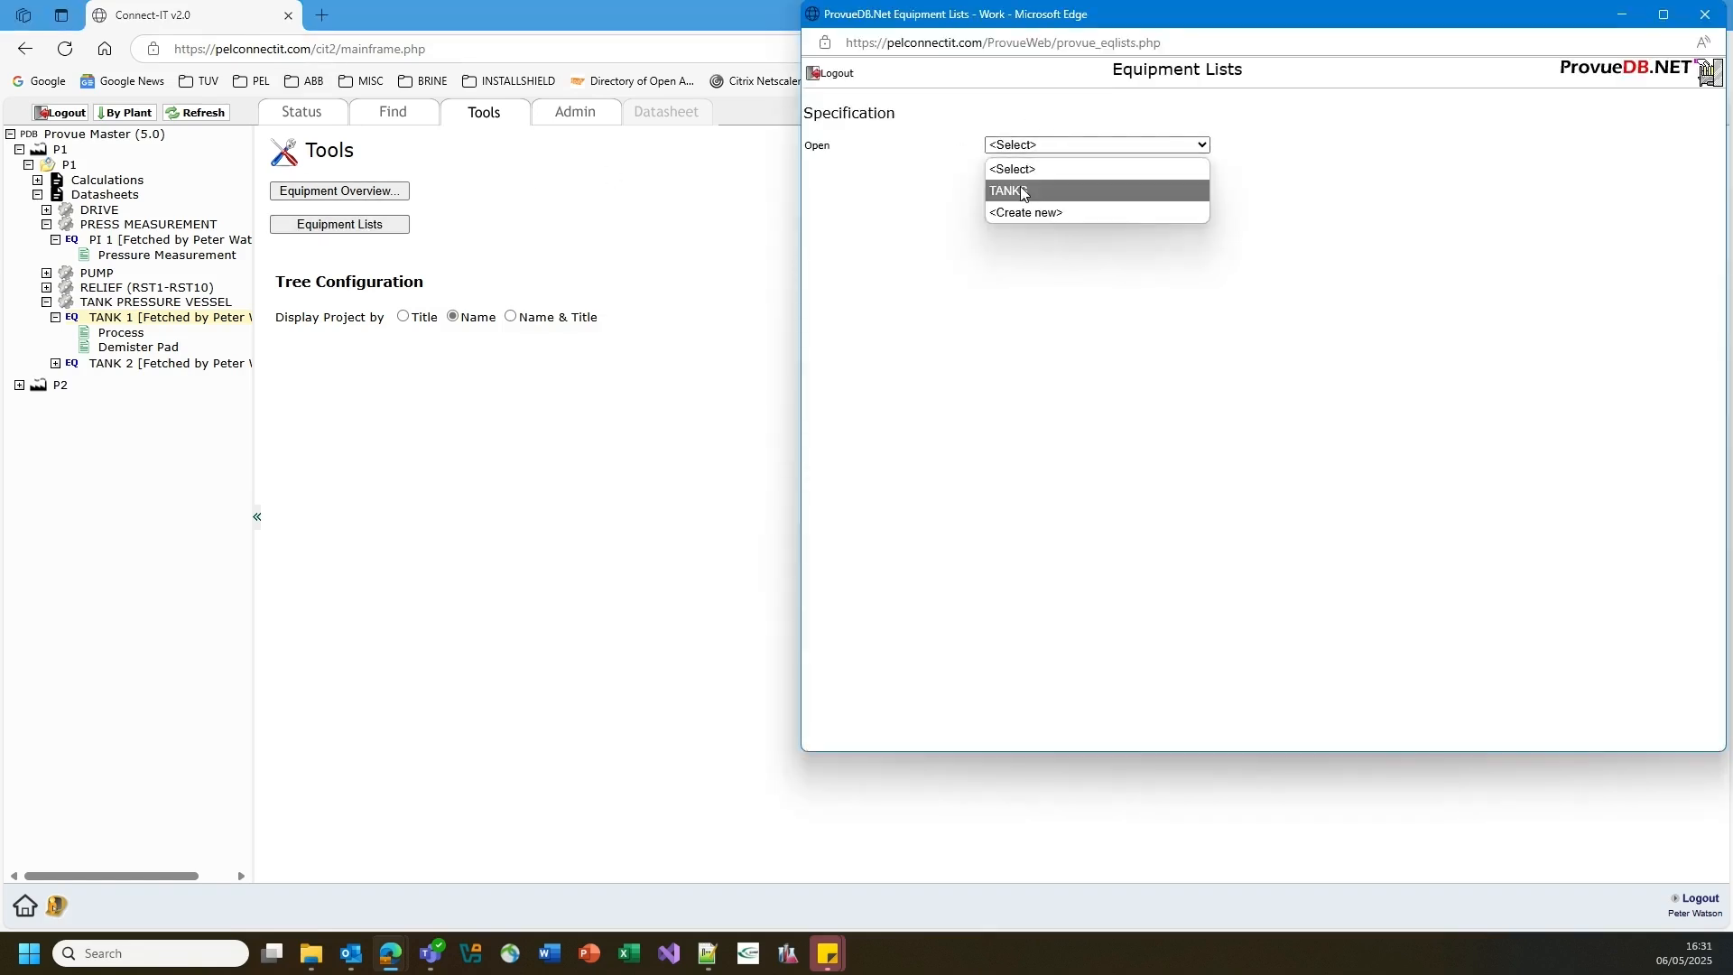
pyautogui.click(1022, 193)
pyautogui.click(1090, 235)
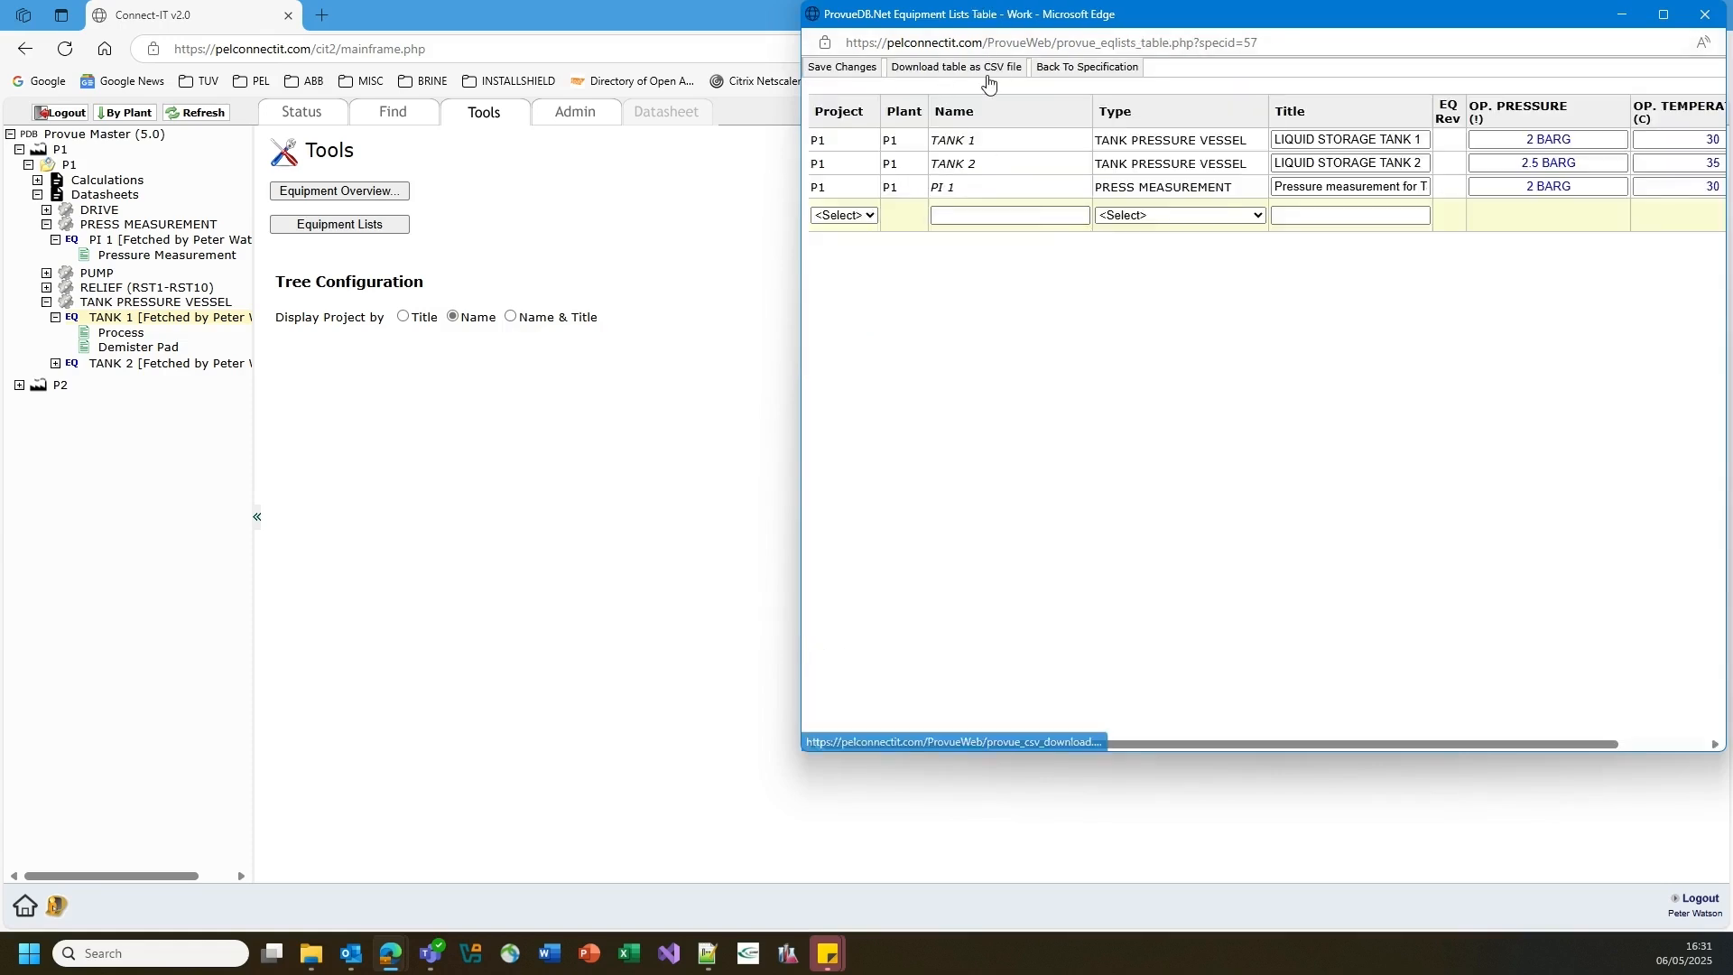